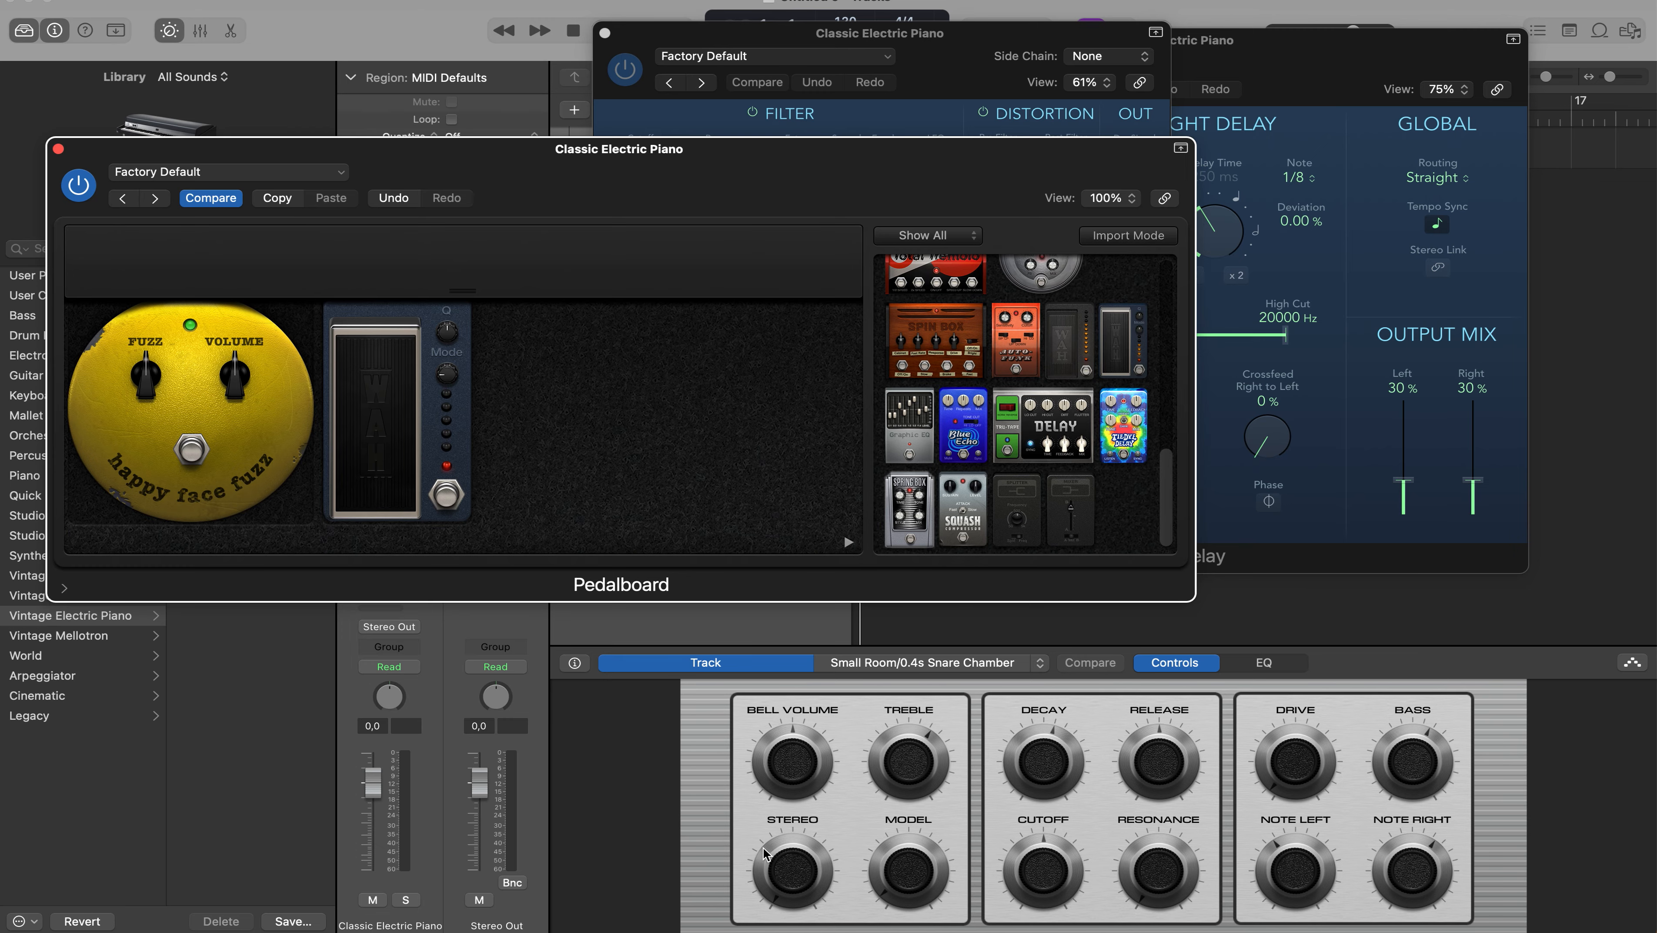
- Hide all open plug-in windows and toggle the Smart Controls pane off and back on
key("v")
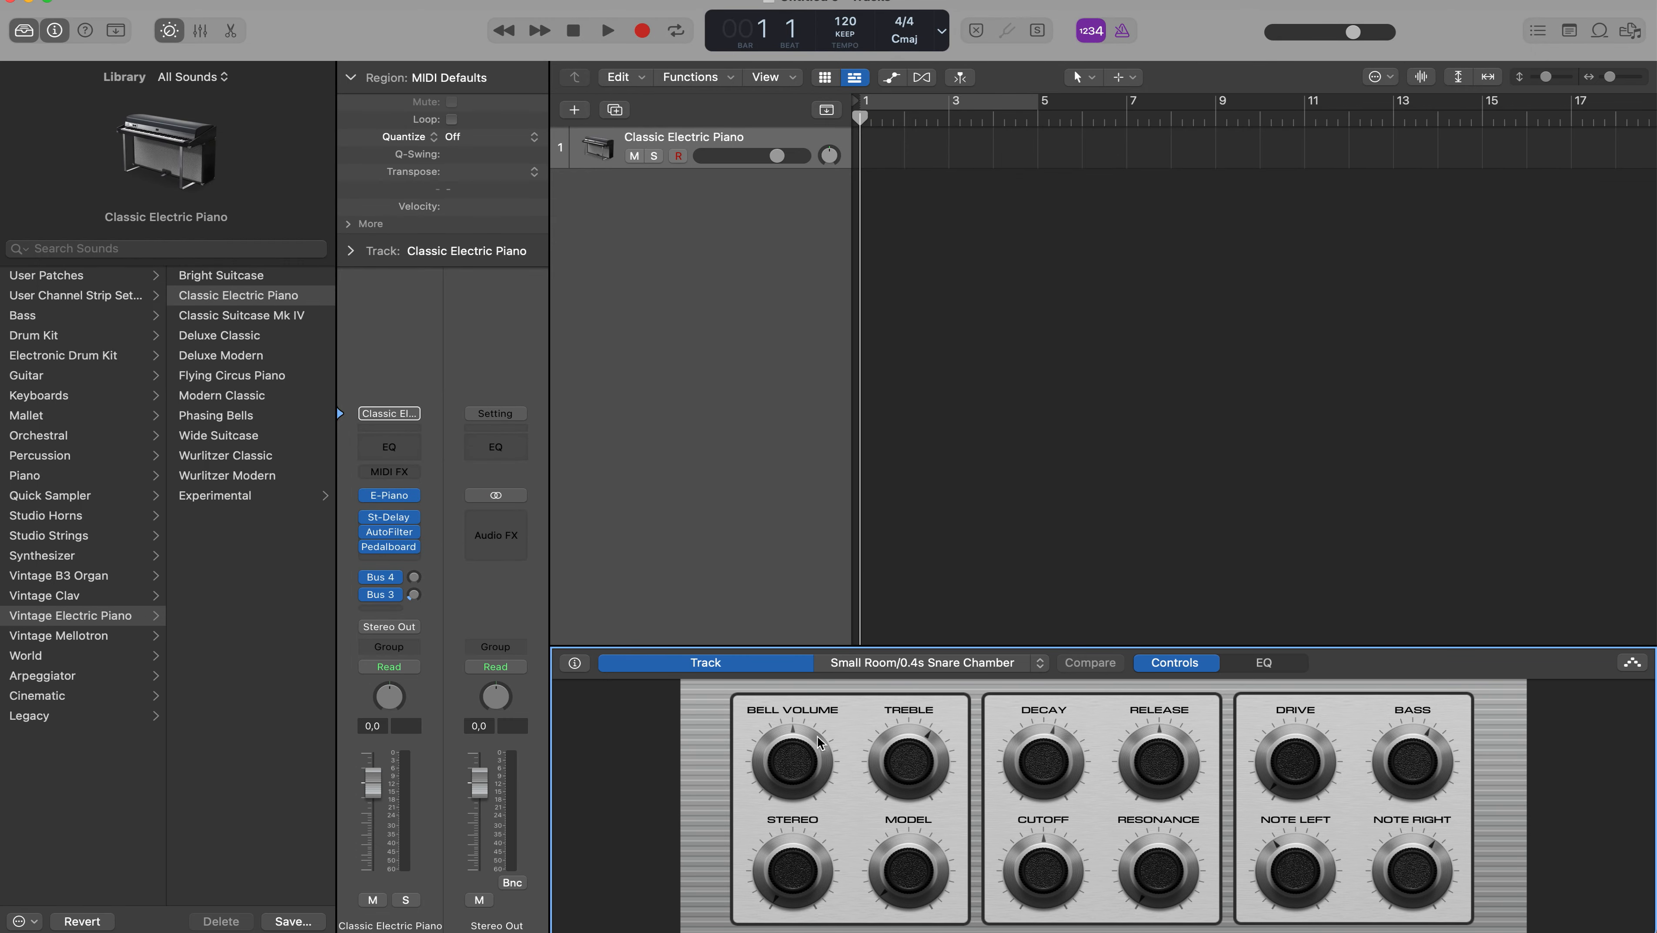
left_click(173, 34)
key("b")
- Add one software instrument track and load the Steinway Grand Piano patch from the Piano category onto it
left_click(577, 114)
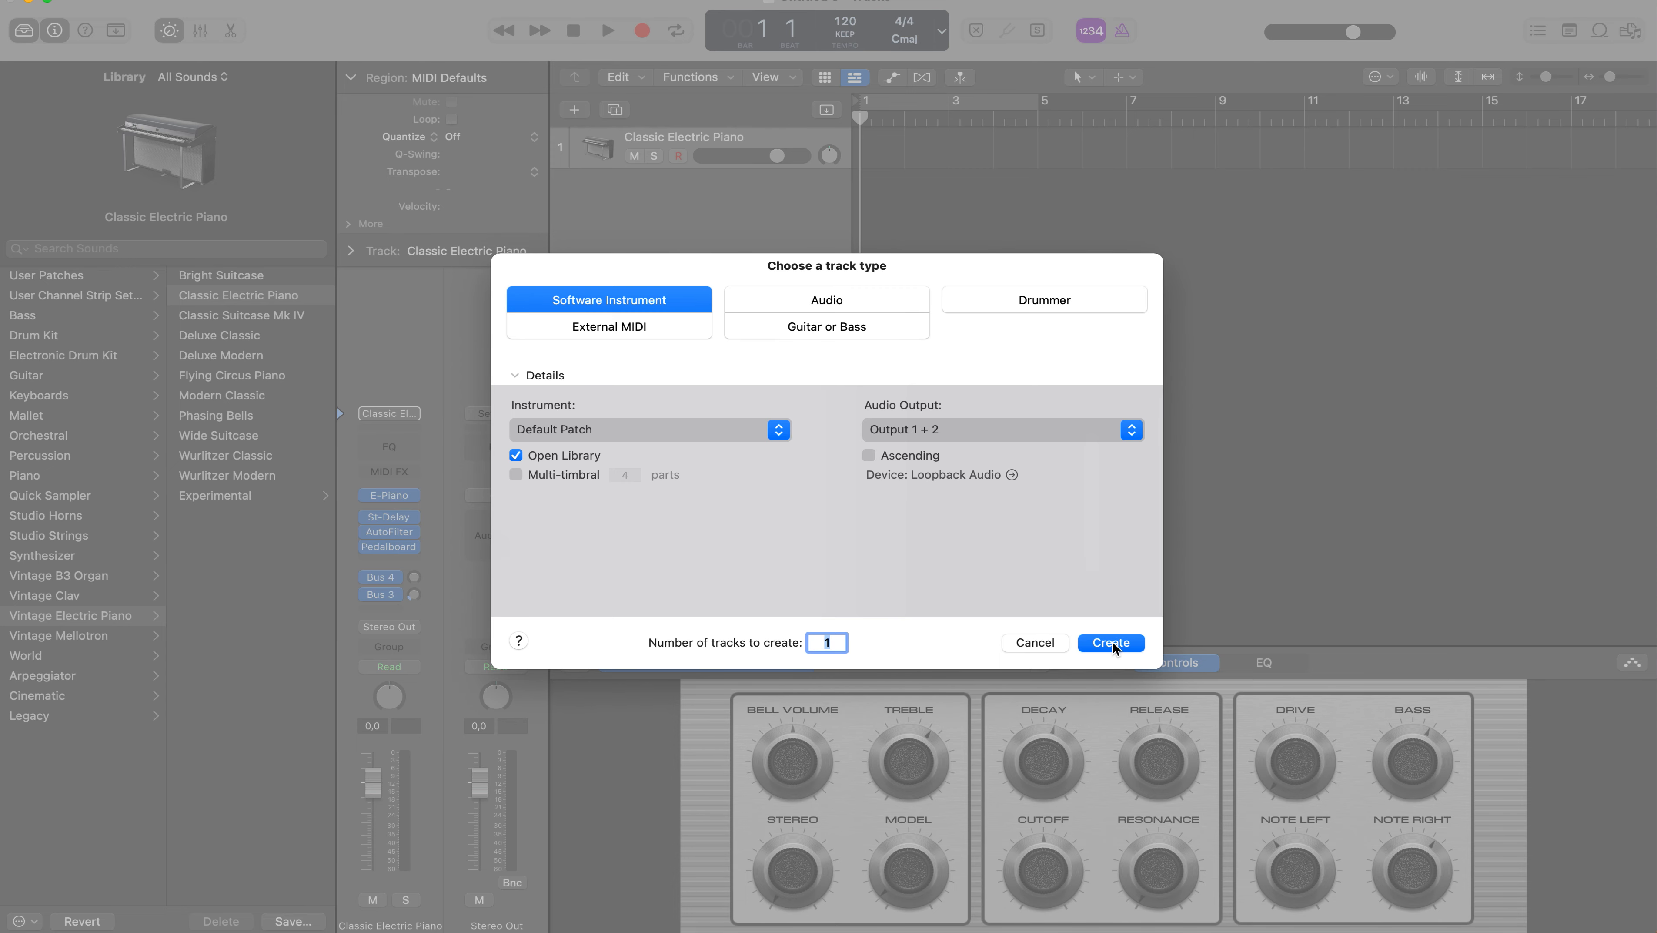
left_click(1112, 644)
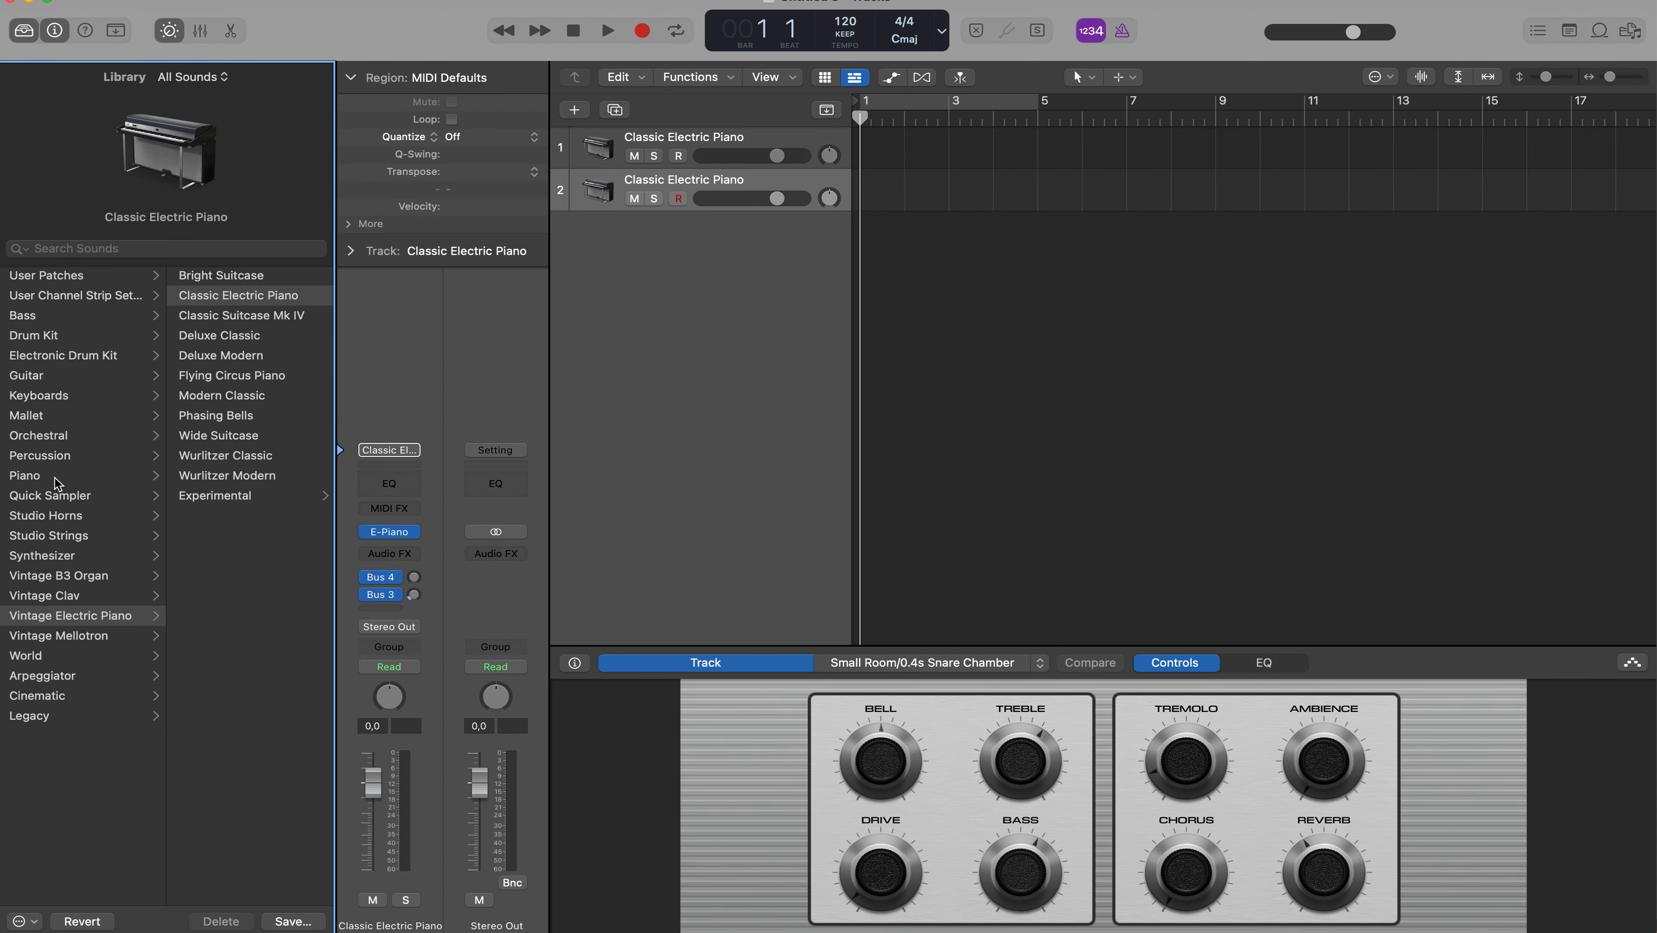
left_click(55, 477)
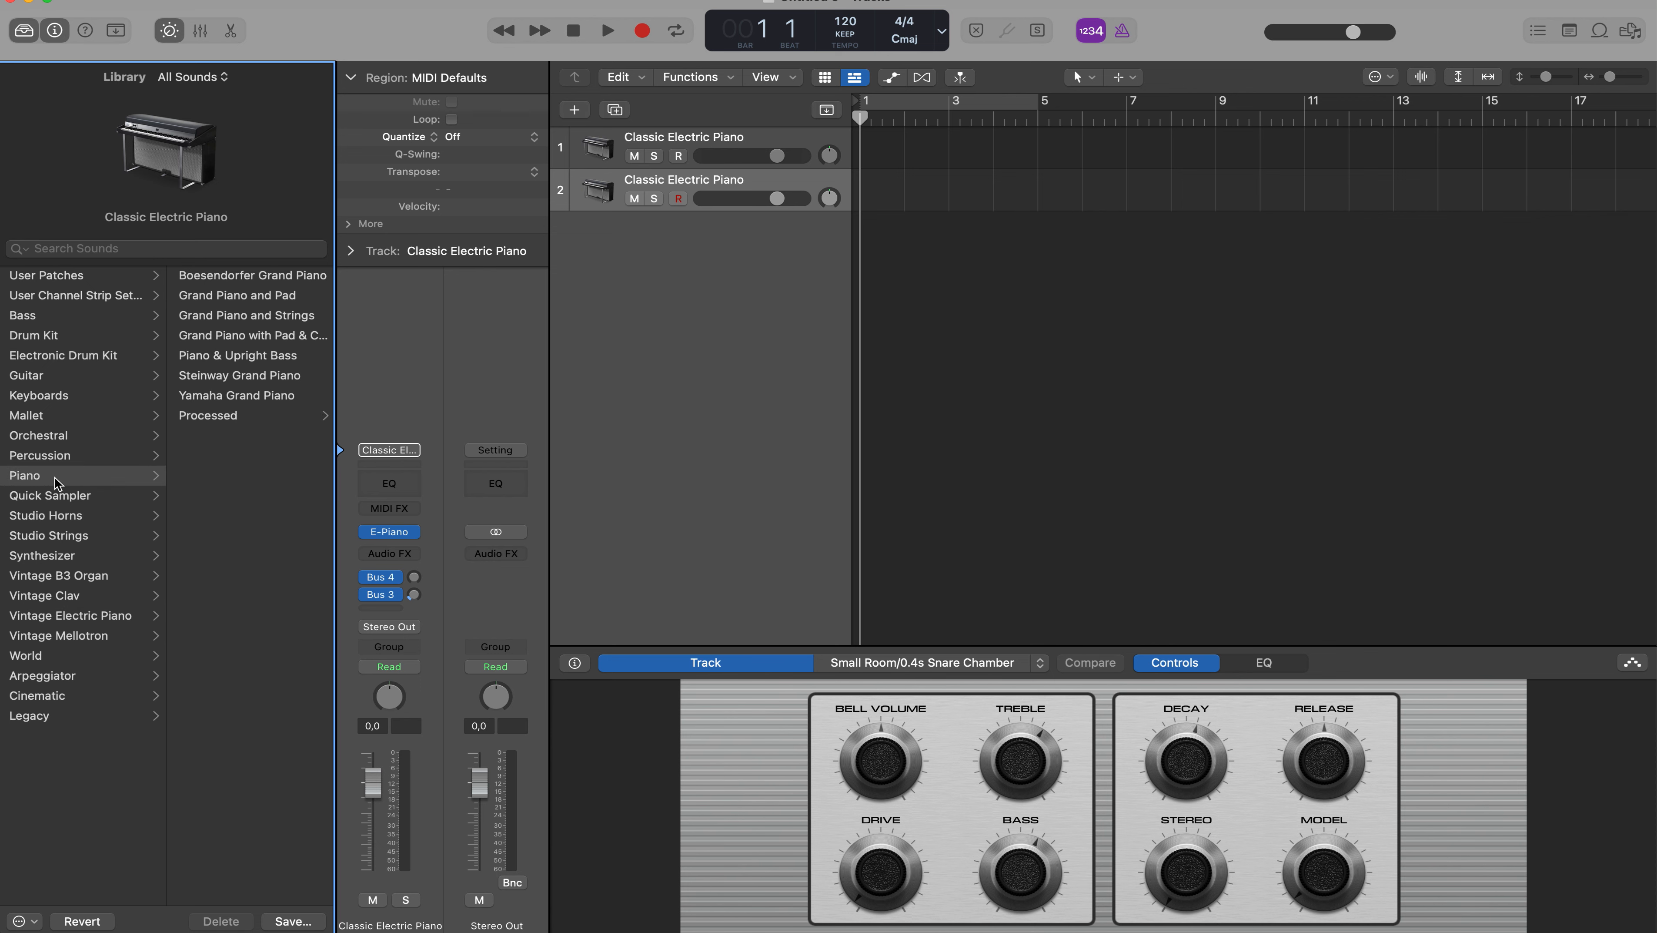
left_click(236, 379)
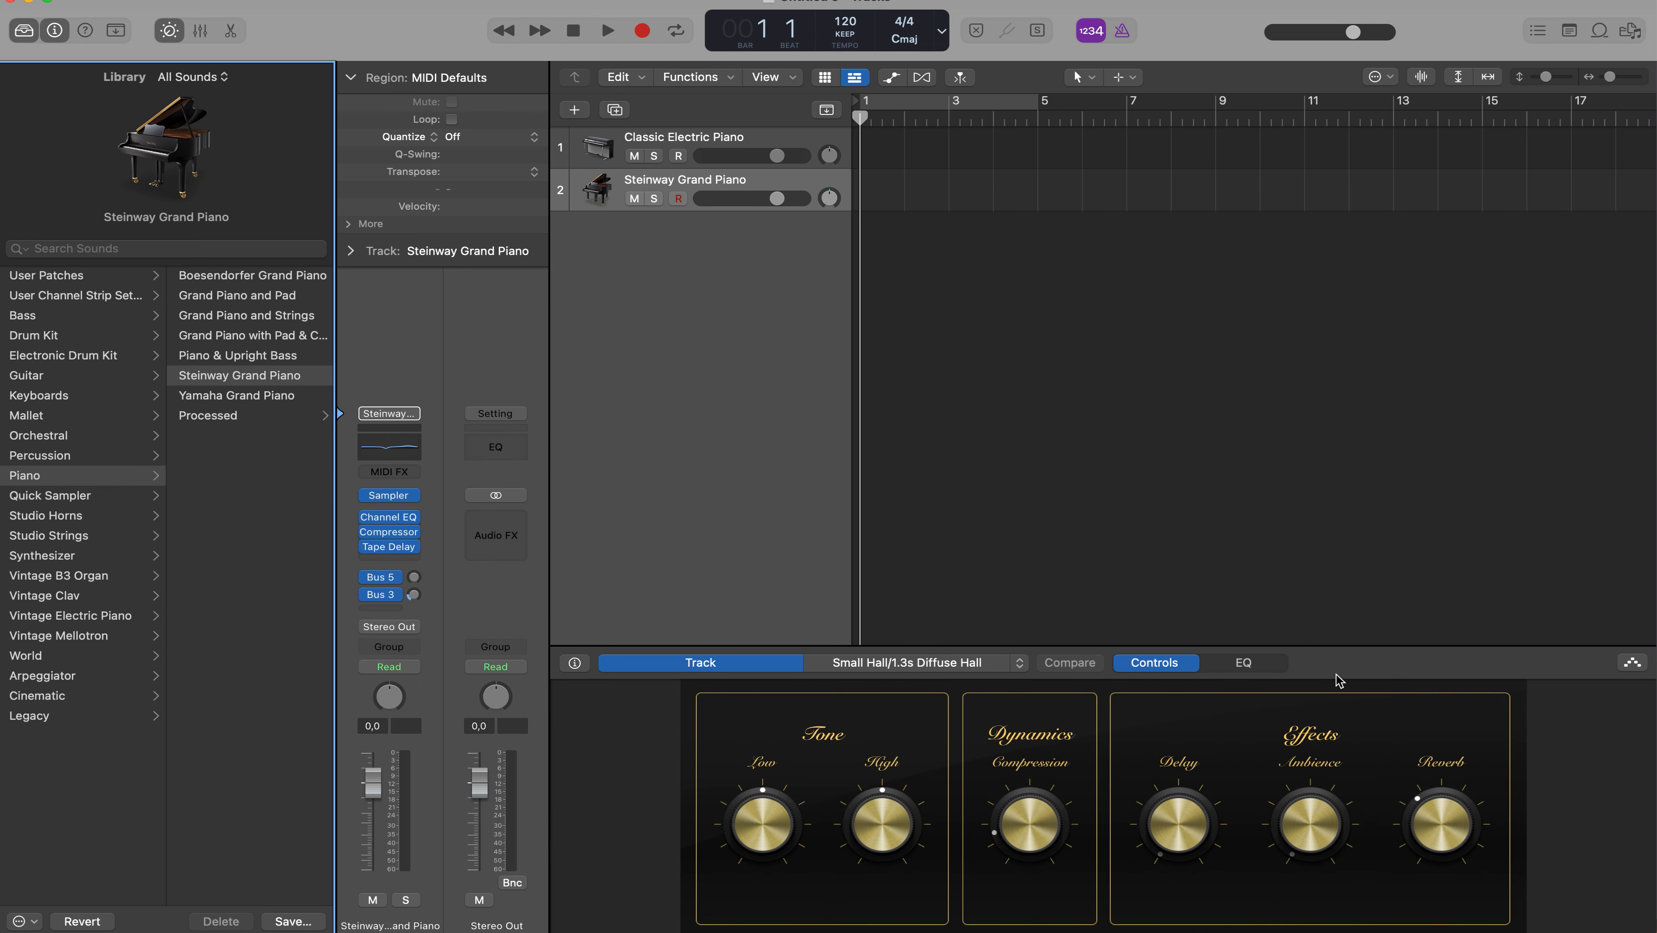
- Create an audio track below the Classic Electric Piano track and load the Natural Strum acoustic guitar patch on it
left_click(693, 142)
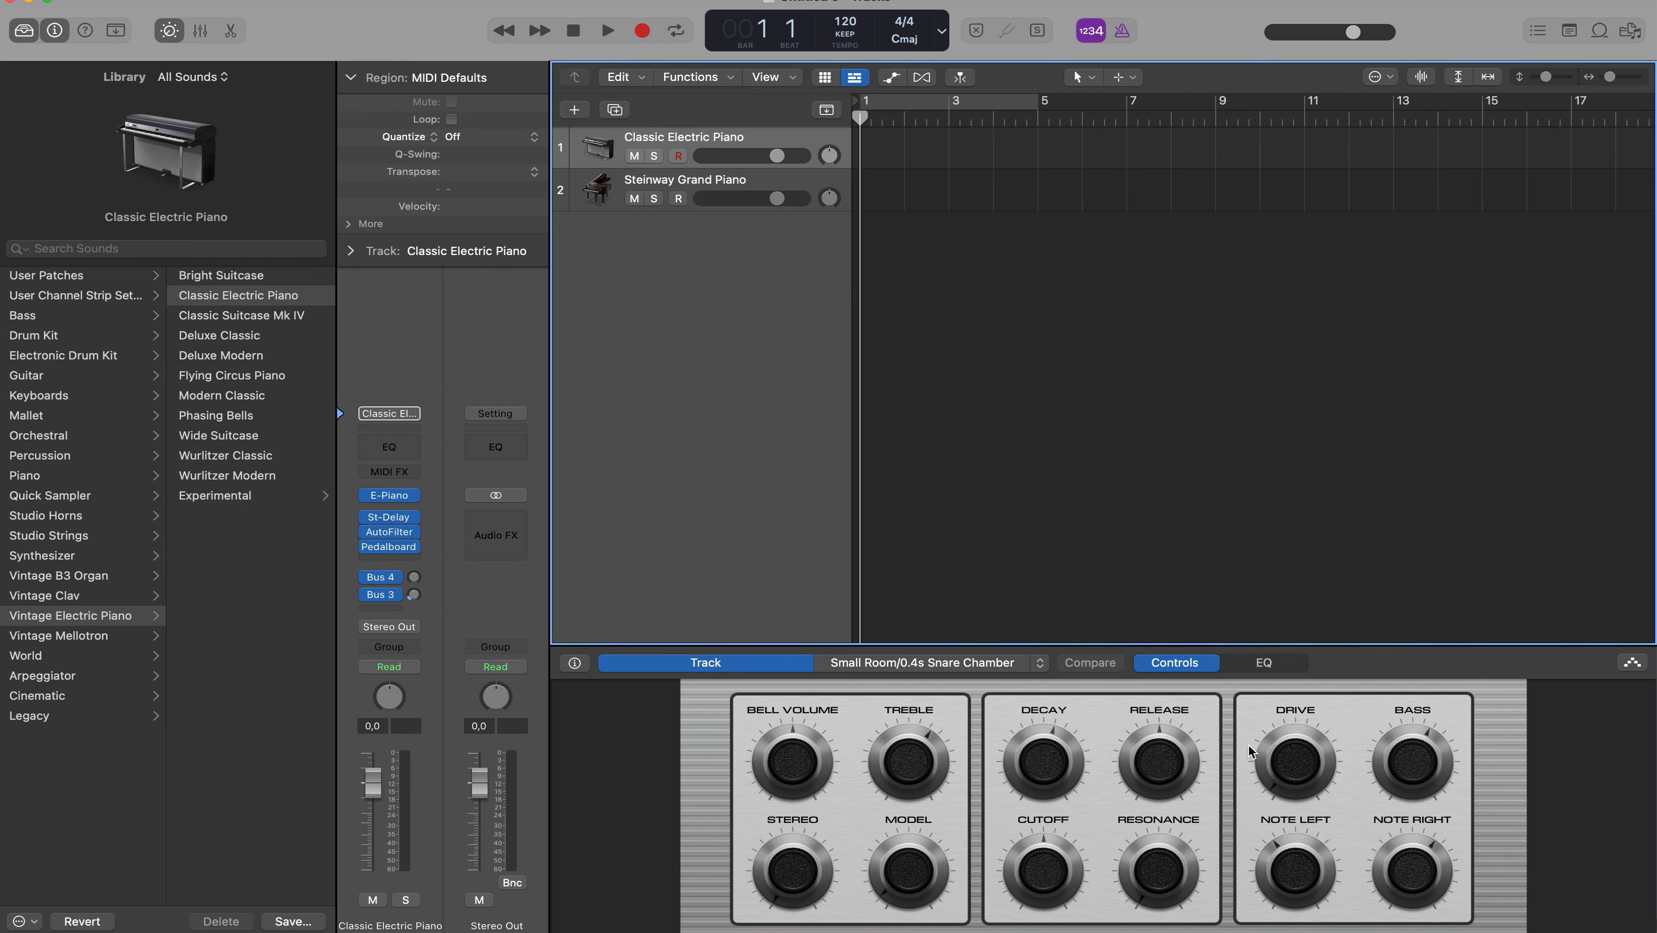
left_click(575, 109)
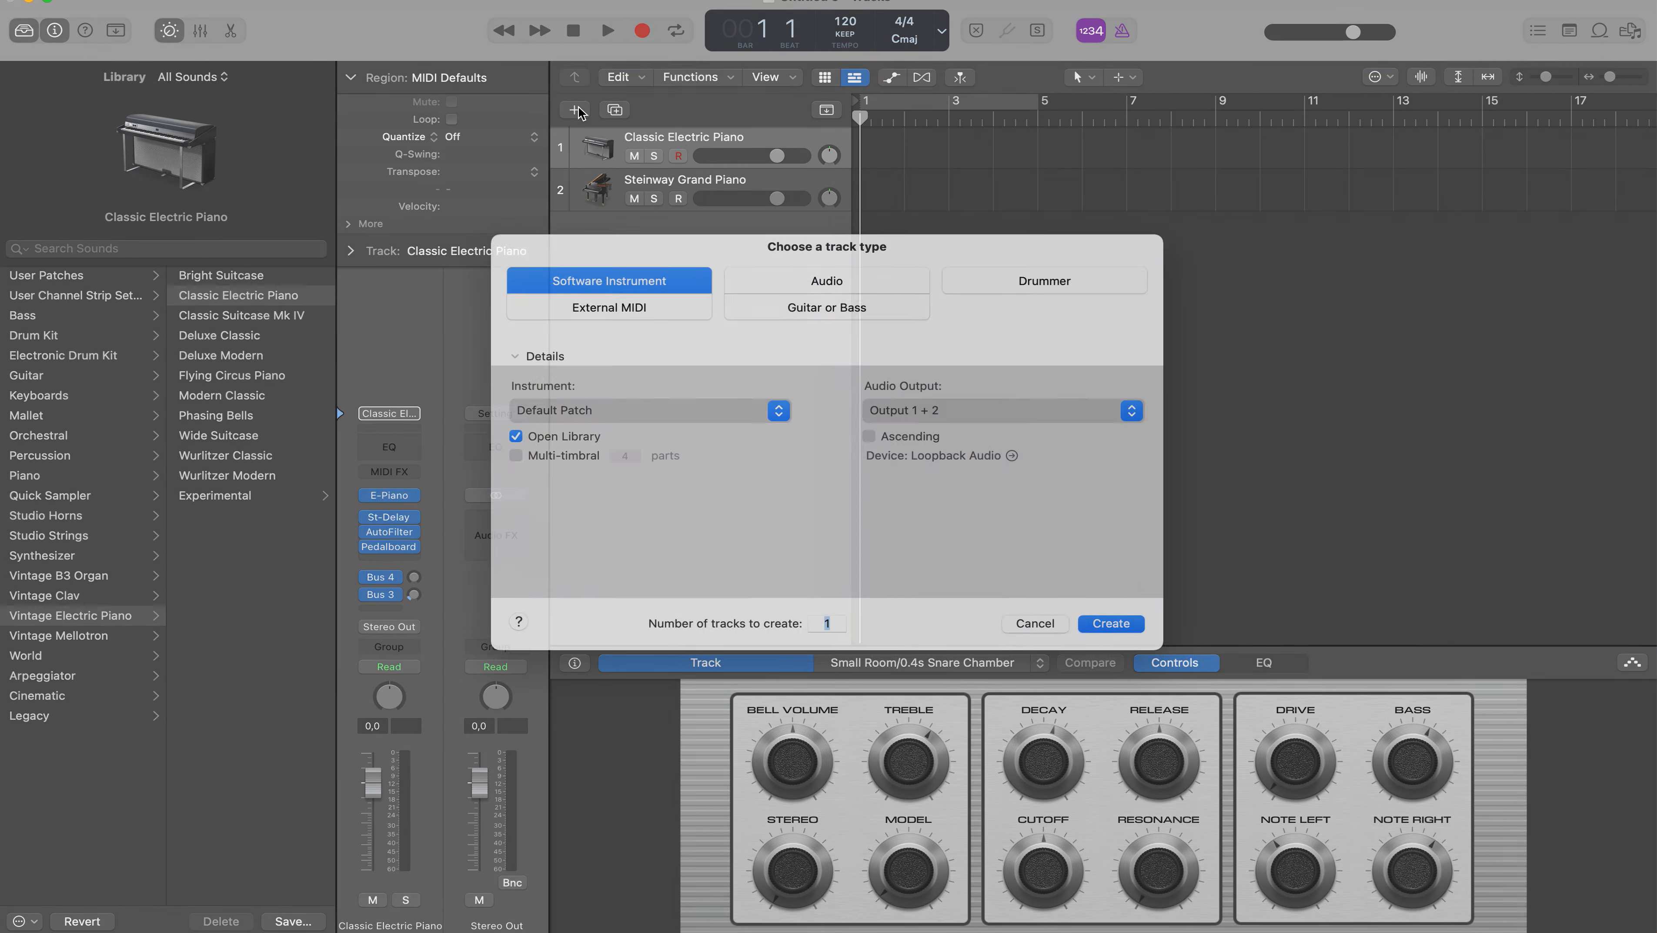
left_click(824, 295)
left_click(1110, 642)
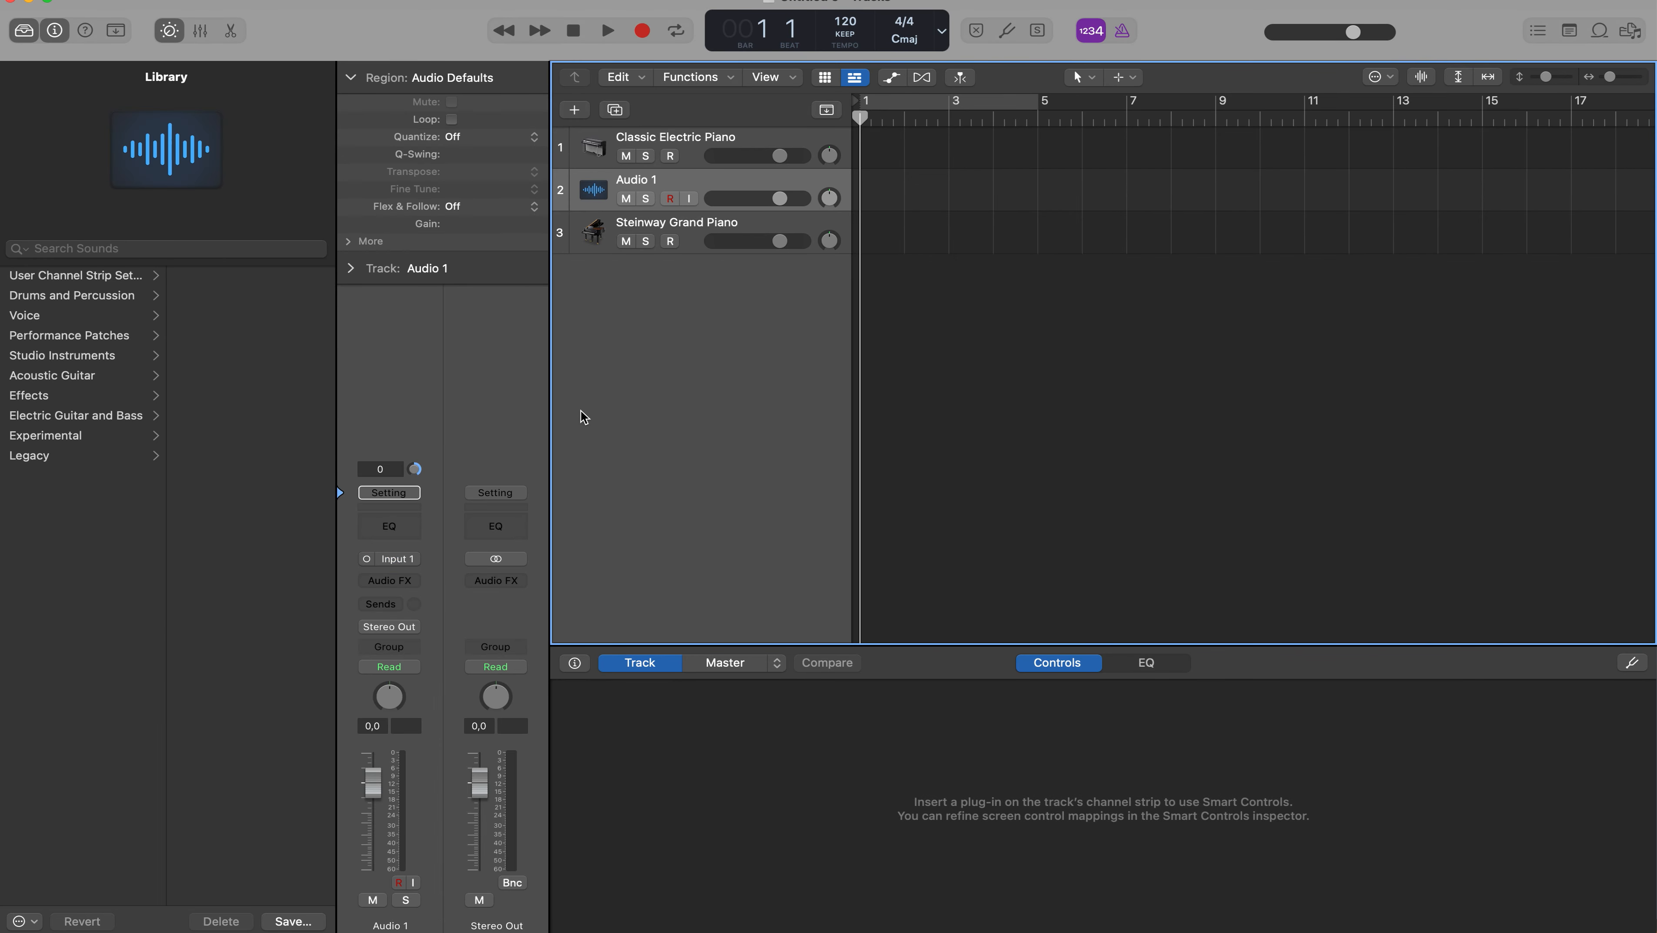
left_click(96, 375)
left_click(217, 356)
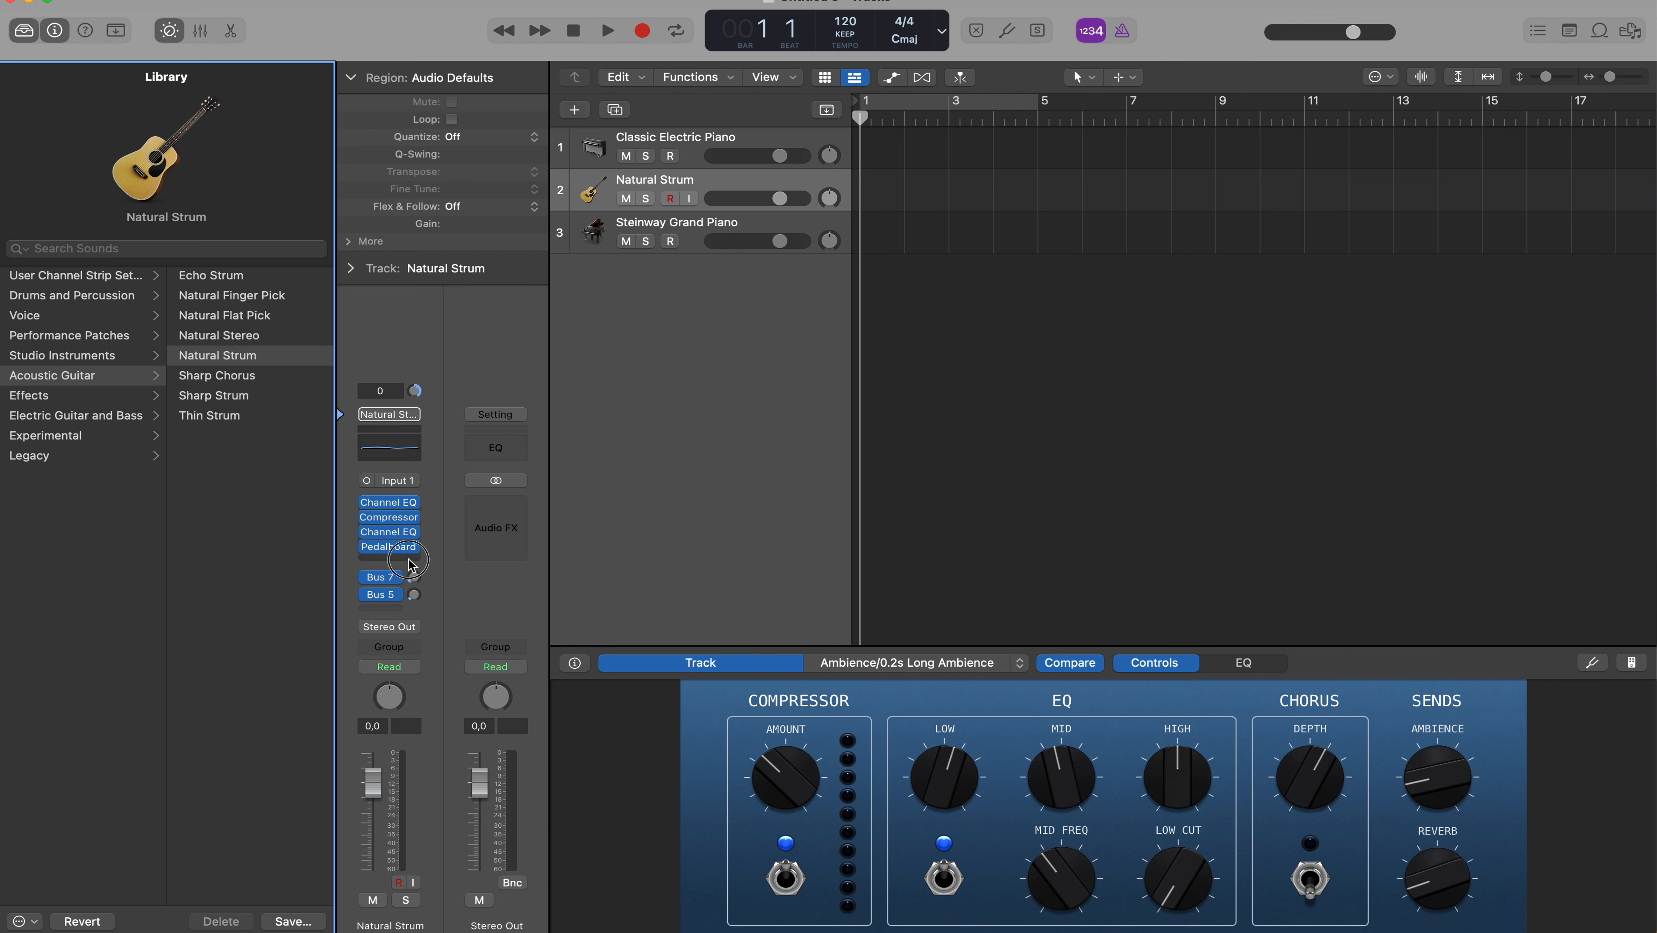
- Insert the AutoFilter plug-in in the empty slot after Pedalboard on the Natural Strum channel and move its window higher
left_click(390, 561)
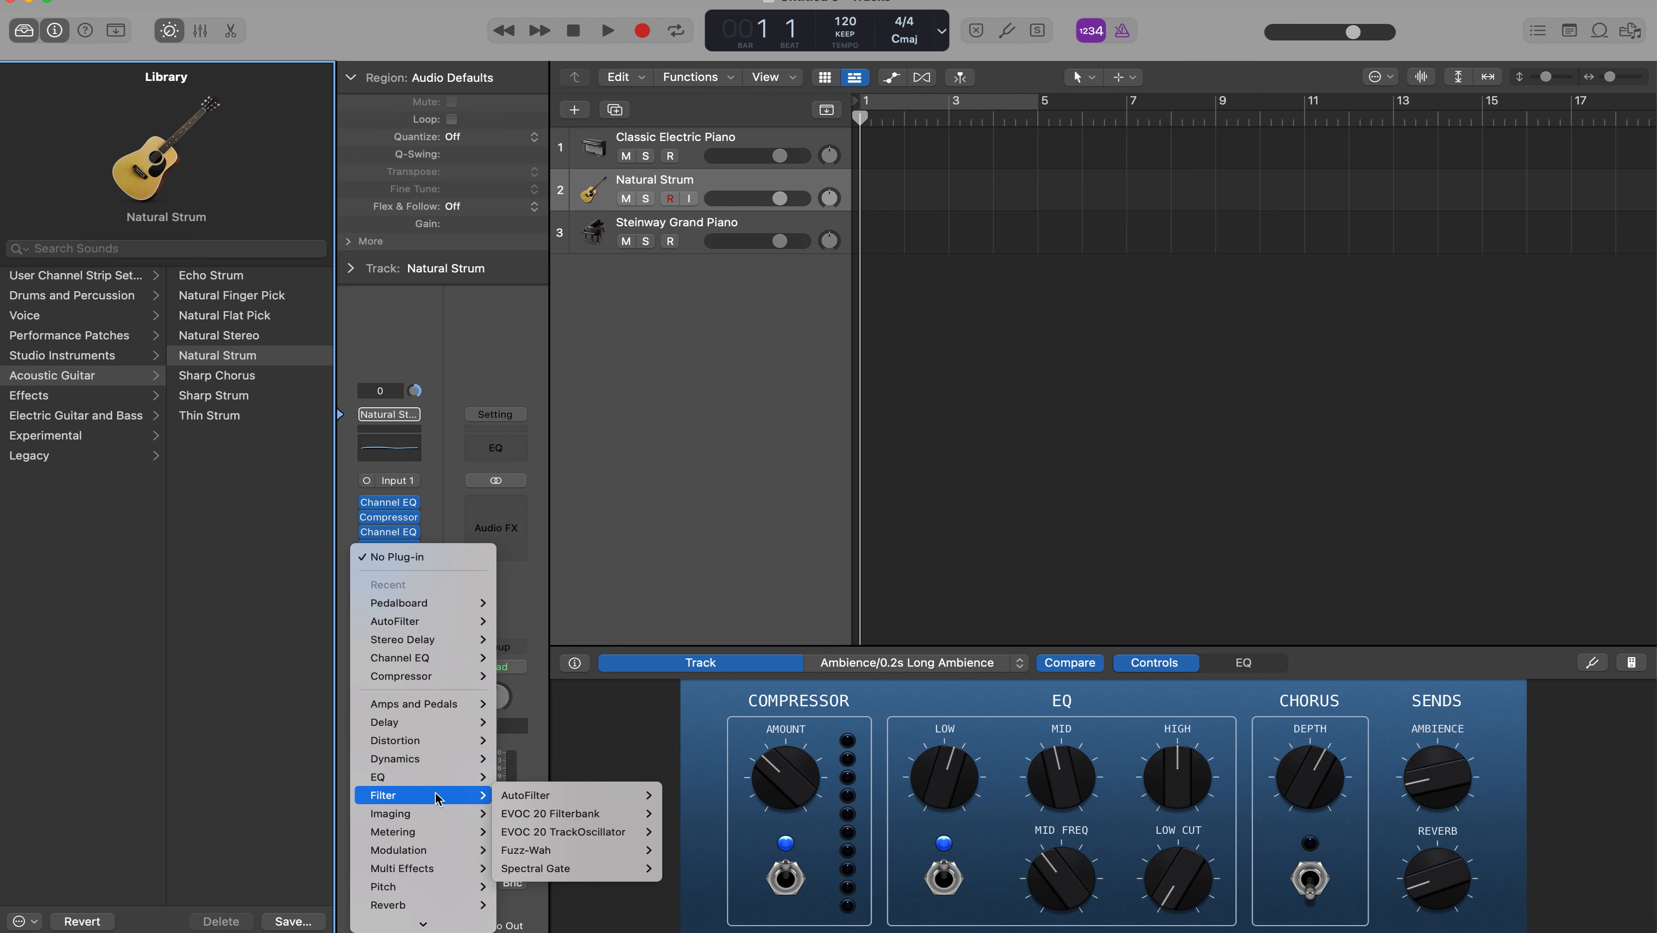
key("Escape")
left_click(405, 558)
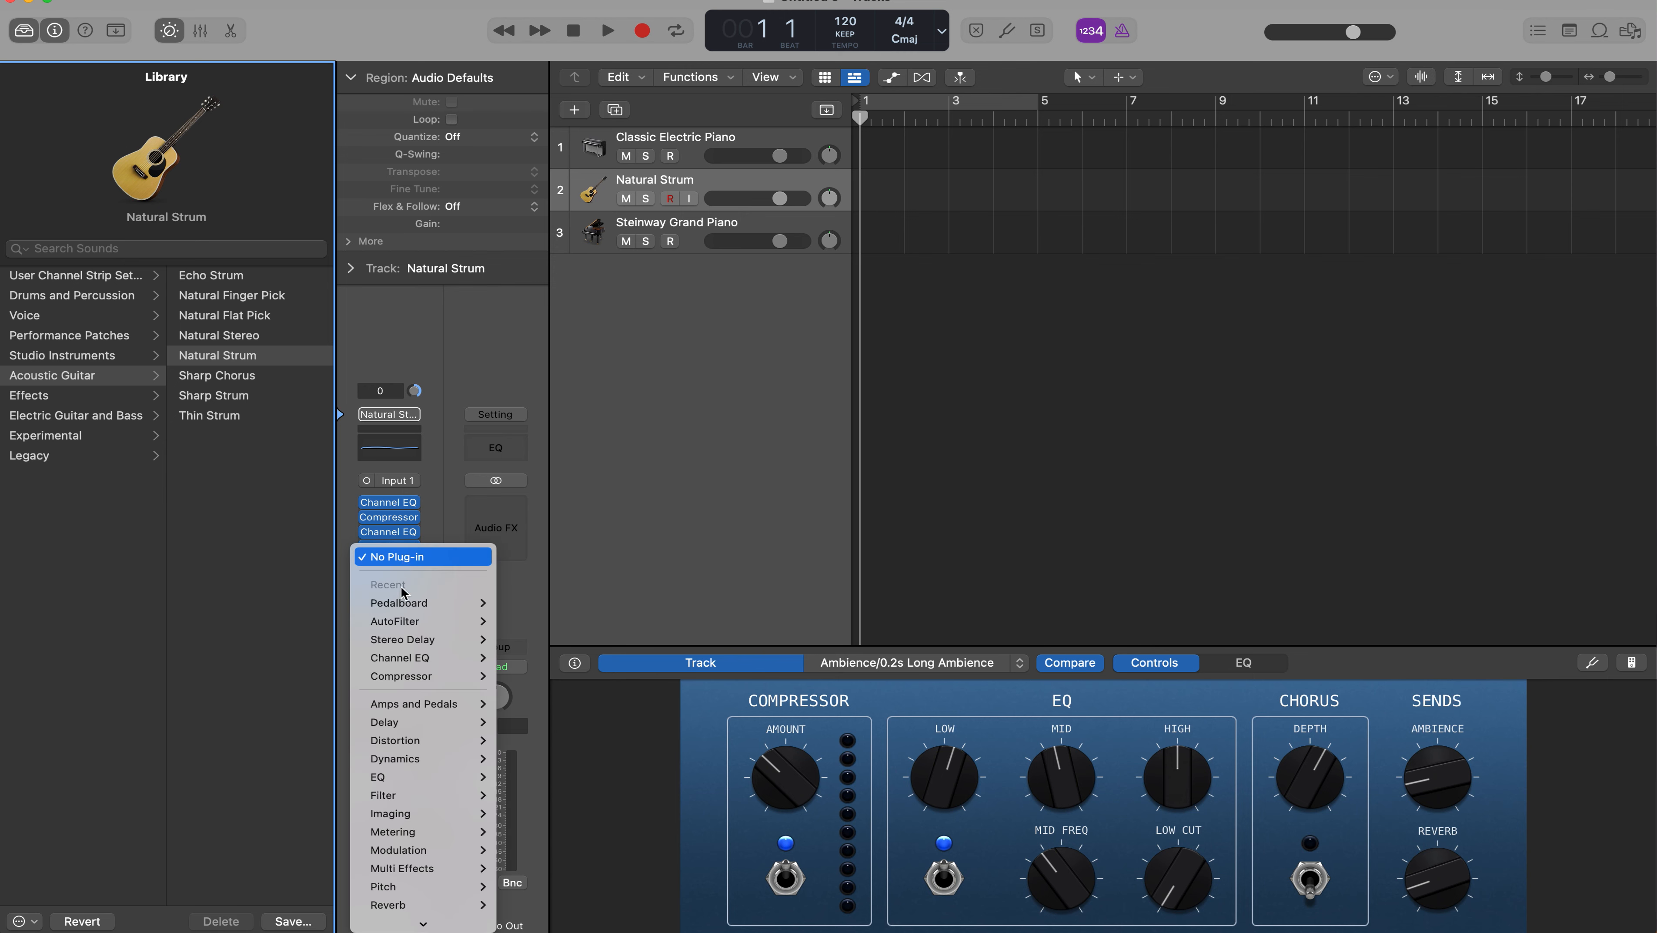
mouse_move(457, 794)
left_click(560, 802)
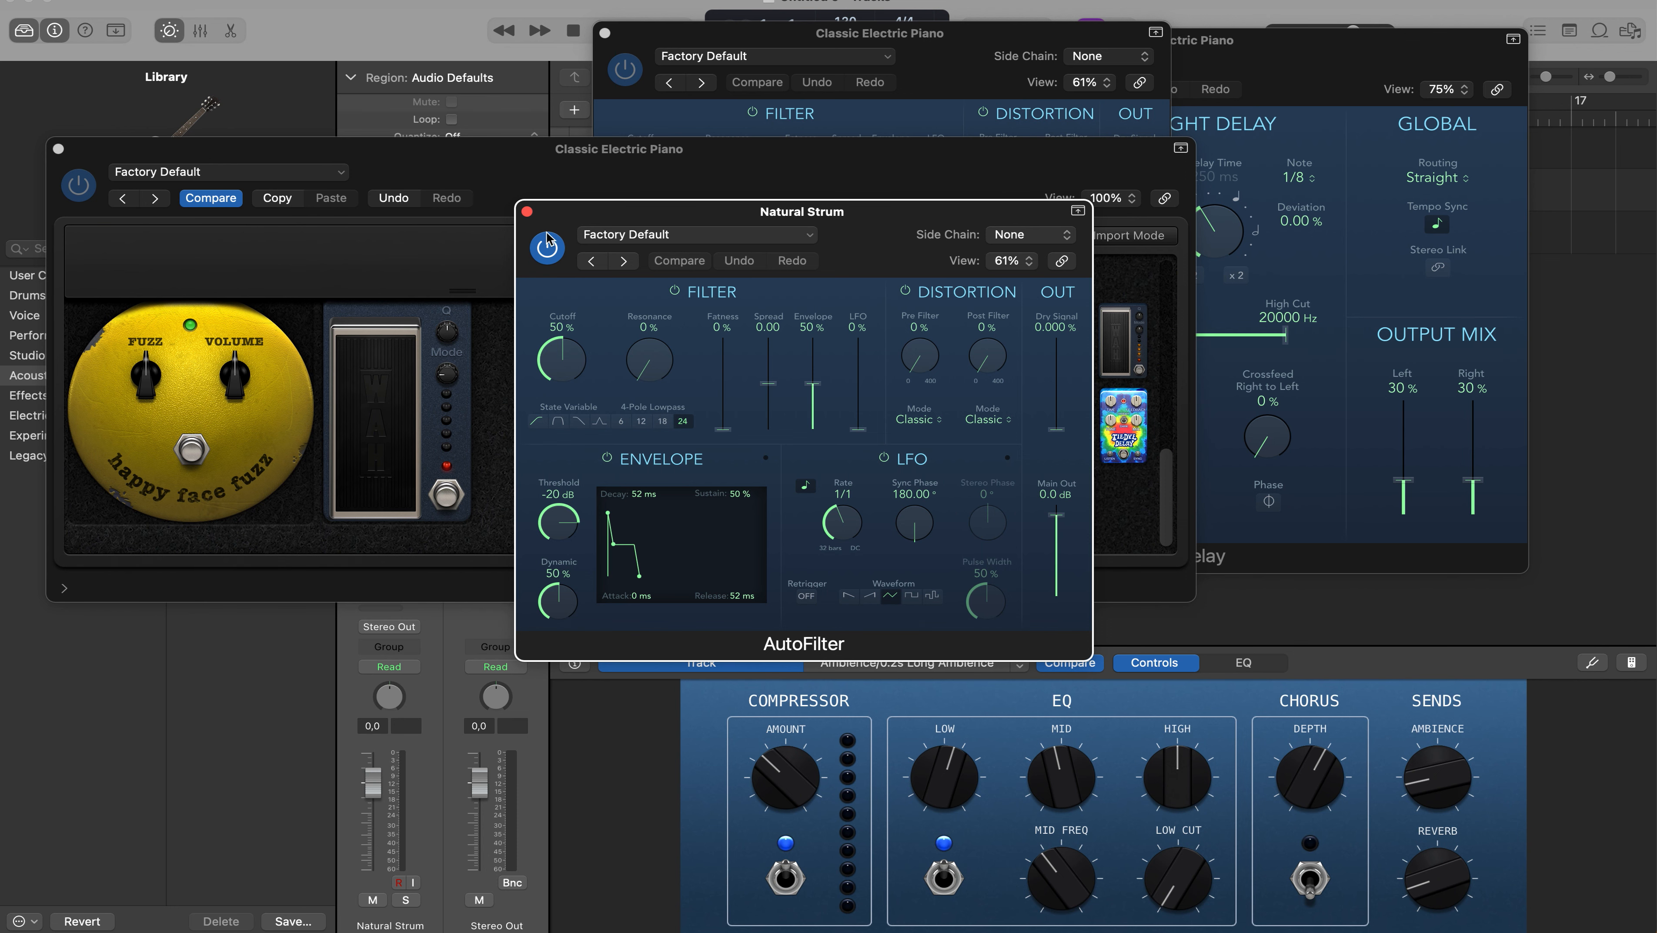
left_click_drag(560, 211, 528, 78)
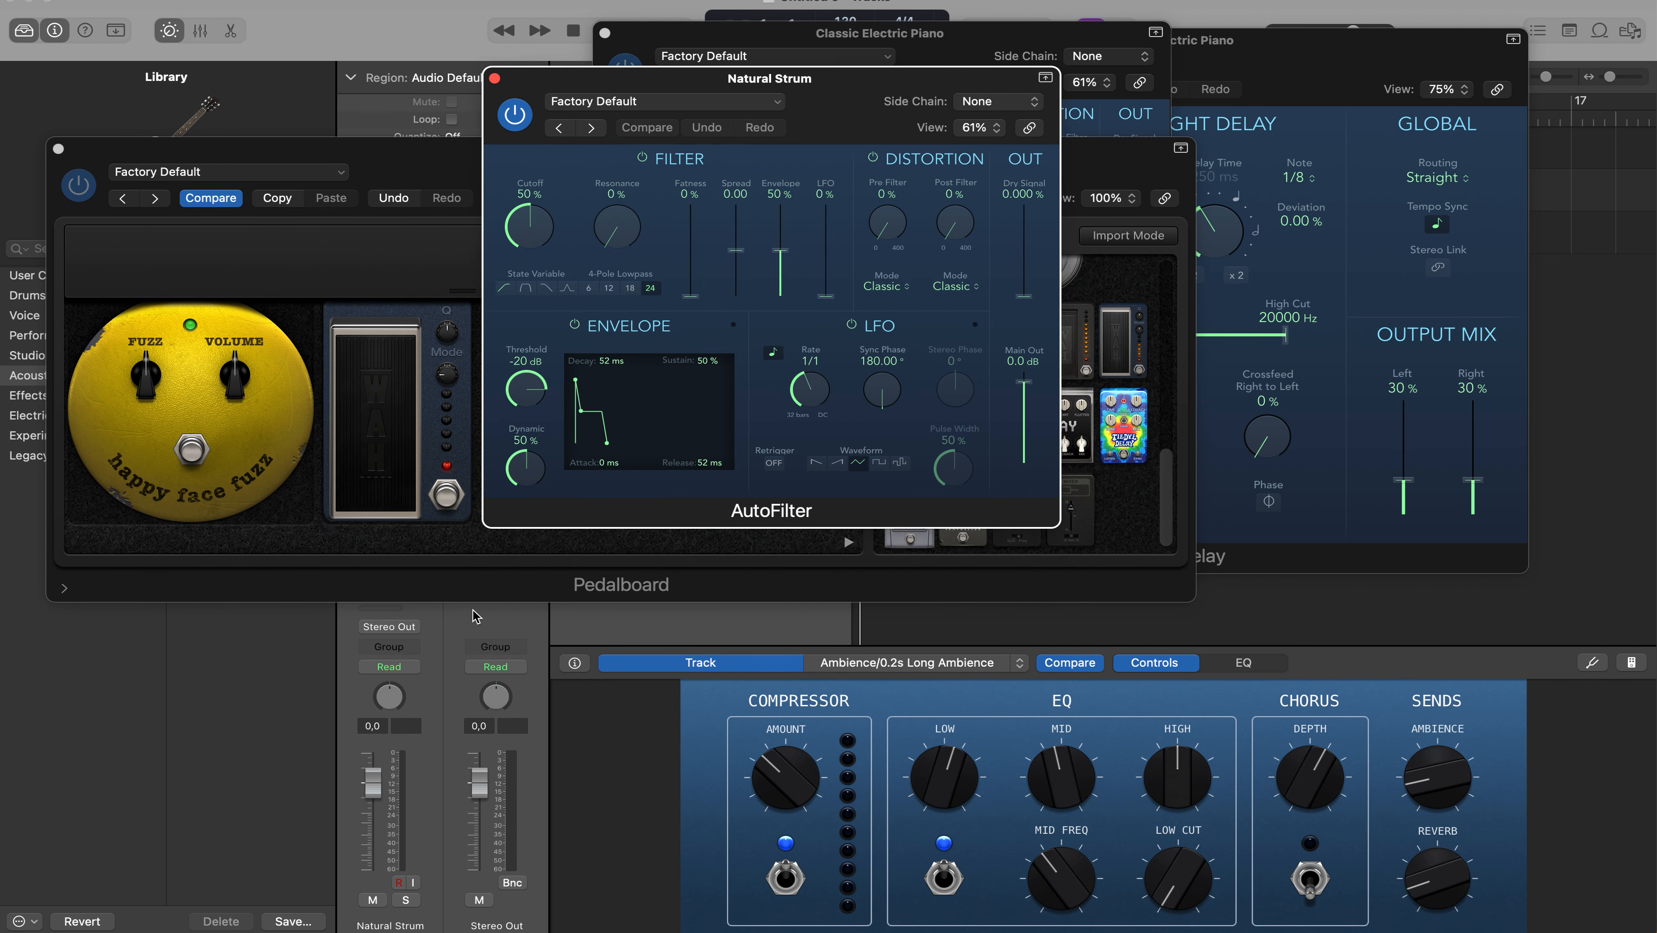
- Show the Smart Controls inspector for the Natural Strum track and change the layout to Modern Black 66
left_click(575, 663)
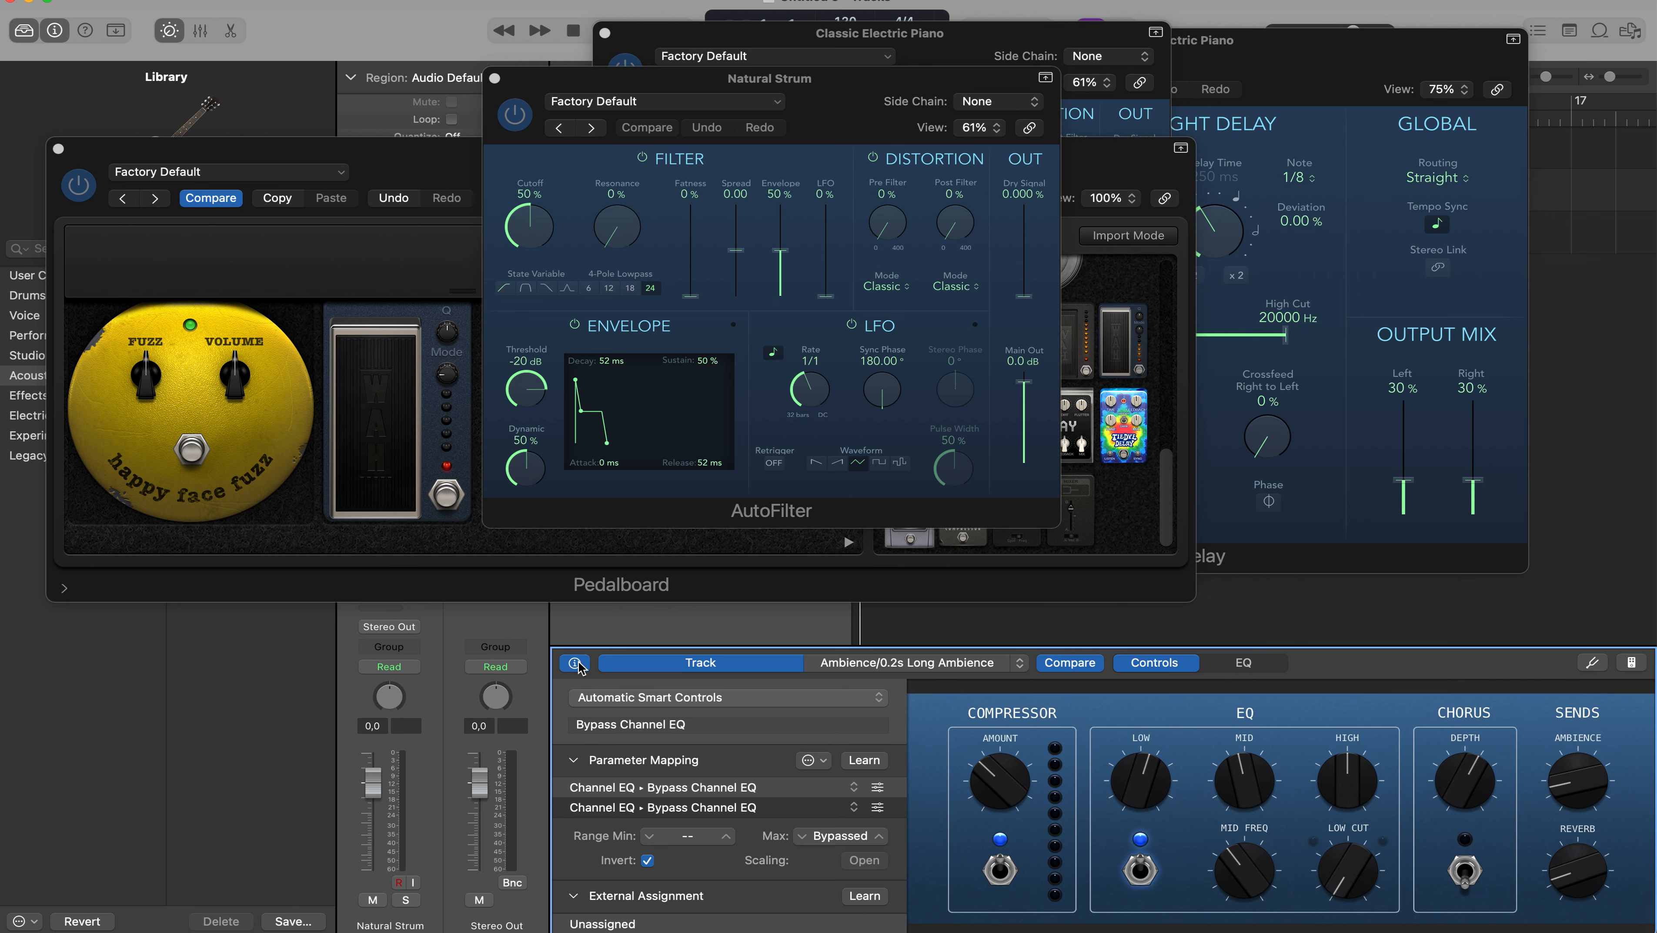
left_click(729, 699)
scroll(711, 745, "down", 5)
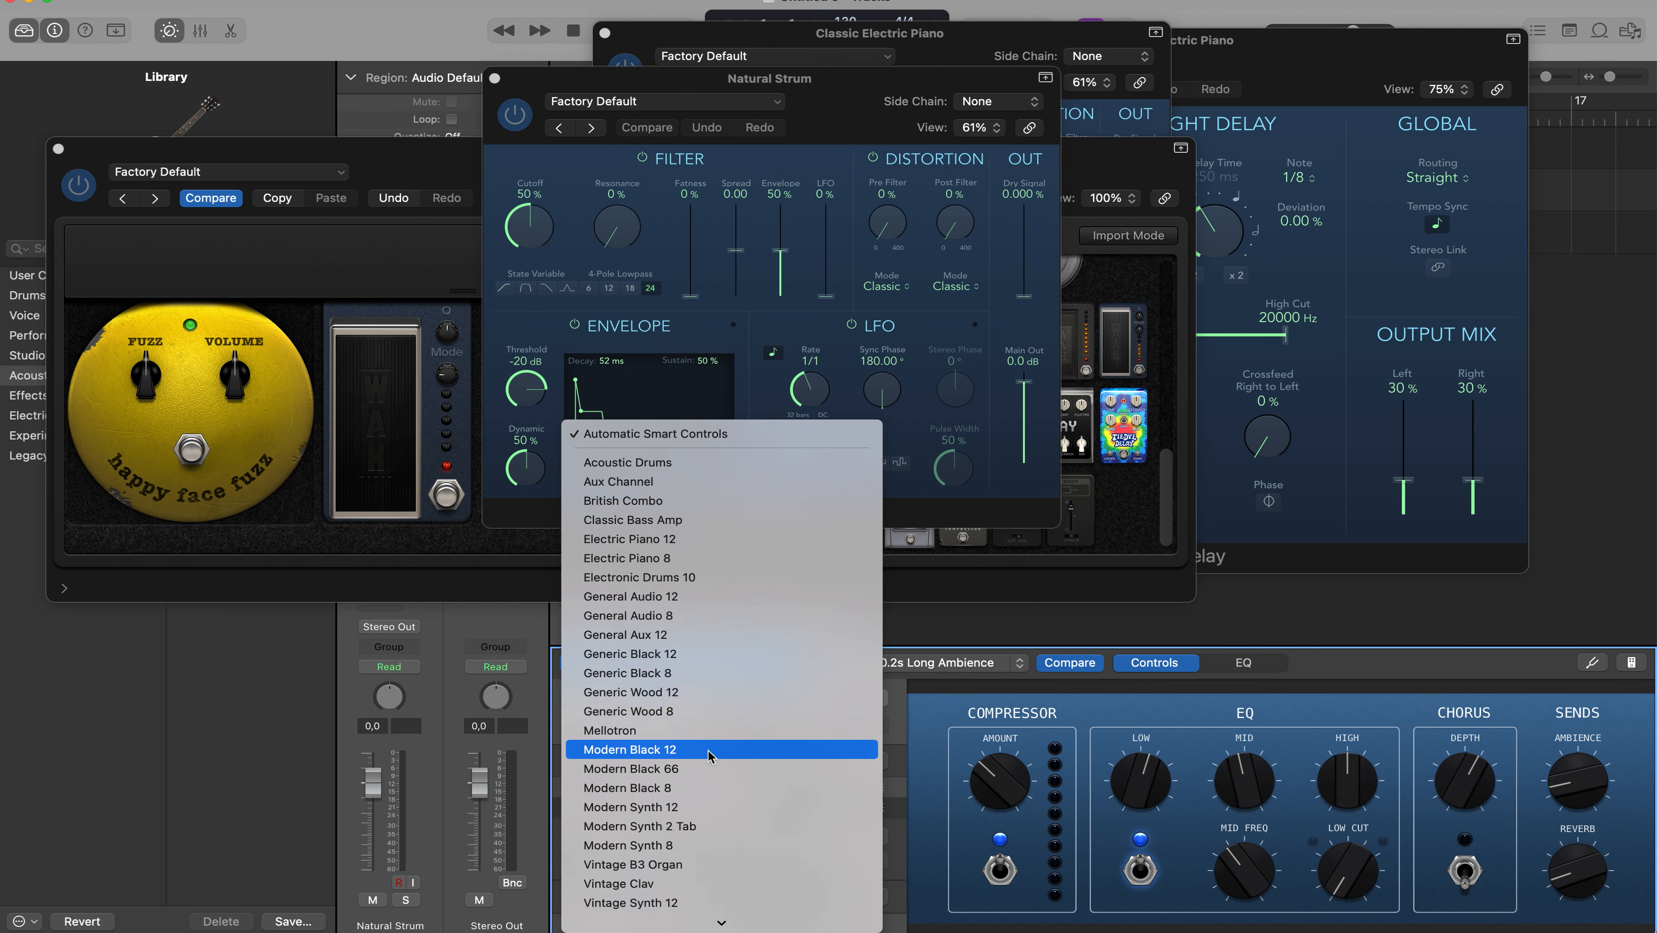
left_click(757, 415)
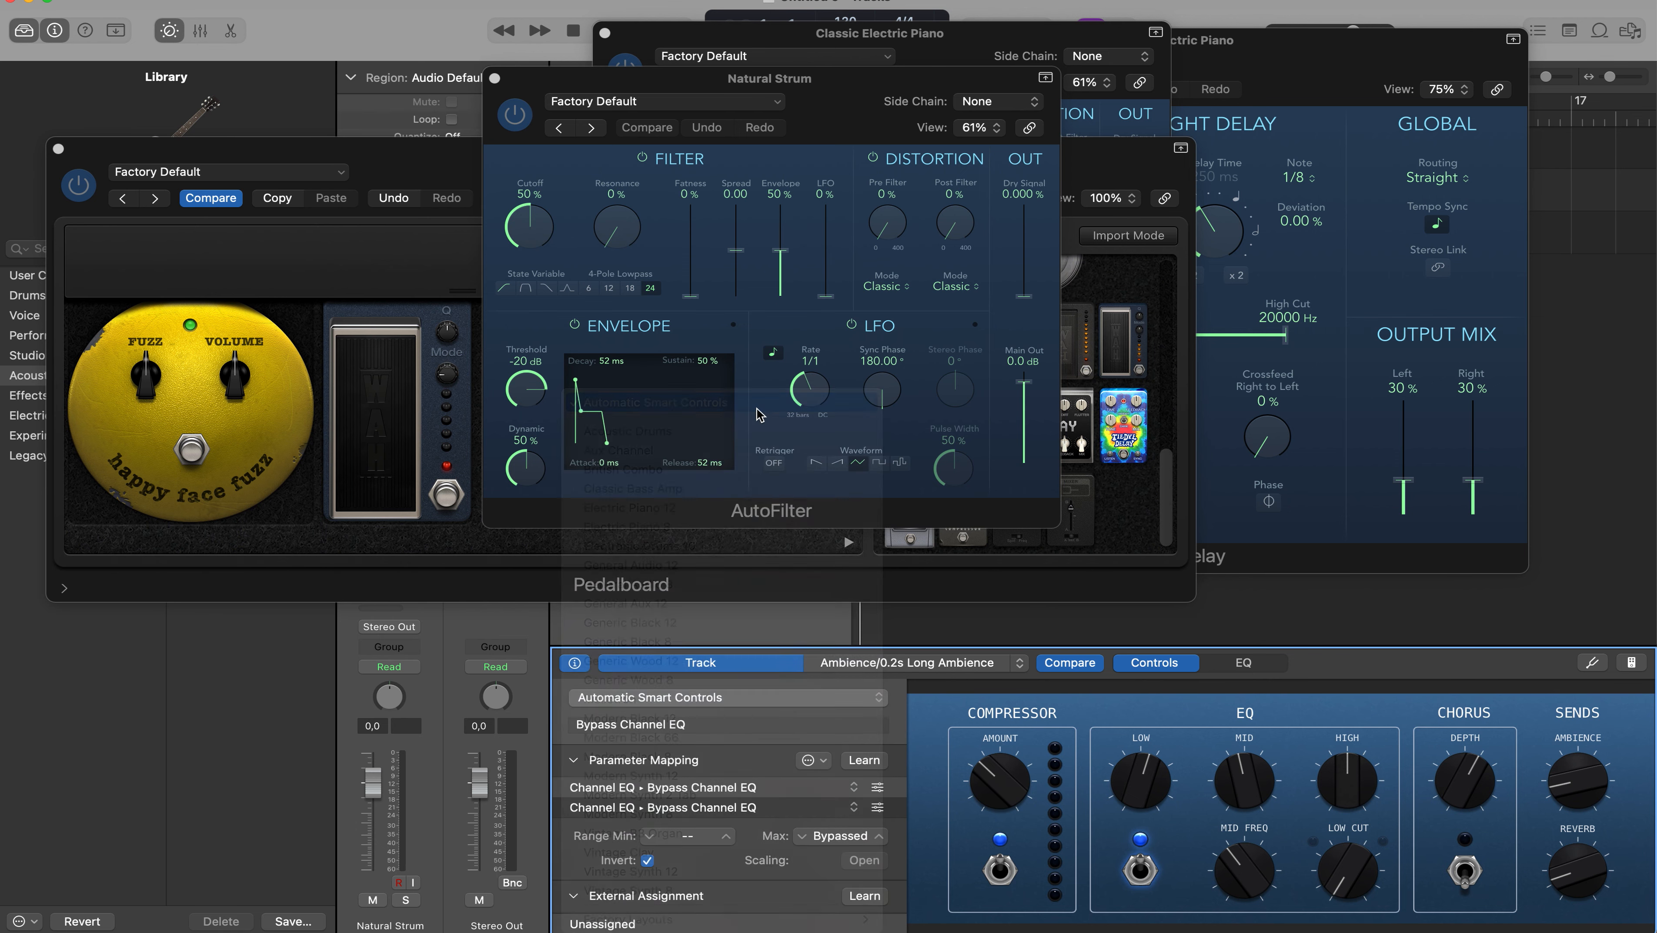
left_click(712, 703)
scroll(713, 705, "down", 5)
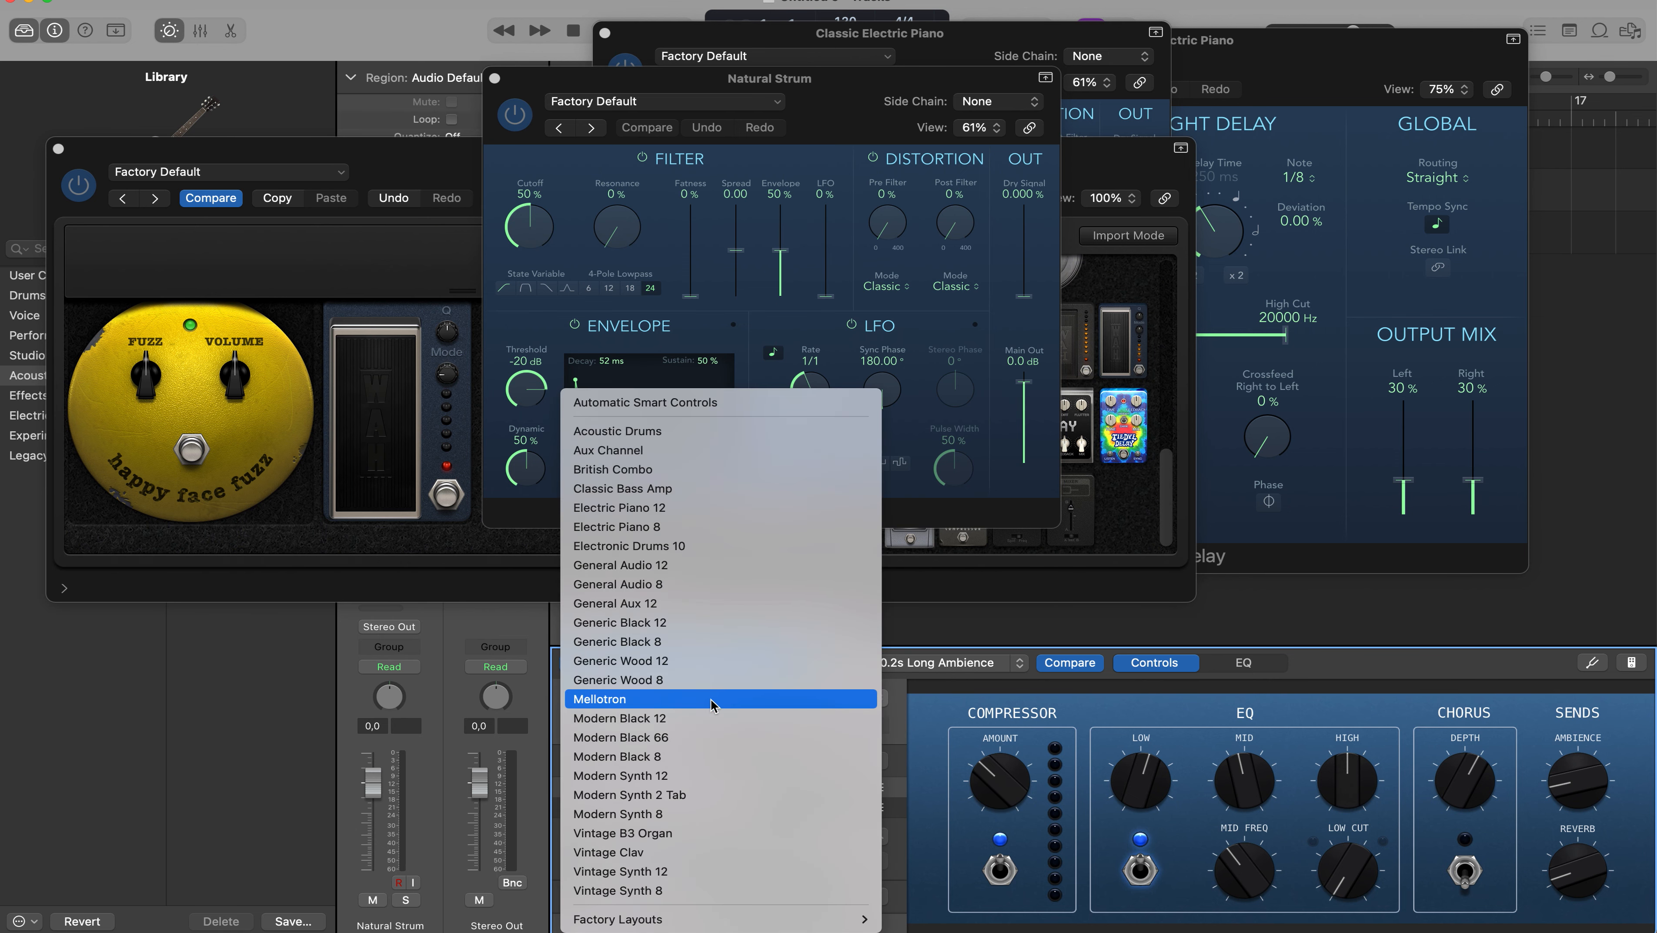
left_click(691, 738)
- Switch the Smart Controls layout to the Black Panel Combo factory layout and hide the inspector
left_click(753, 697)
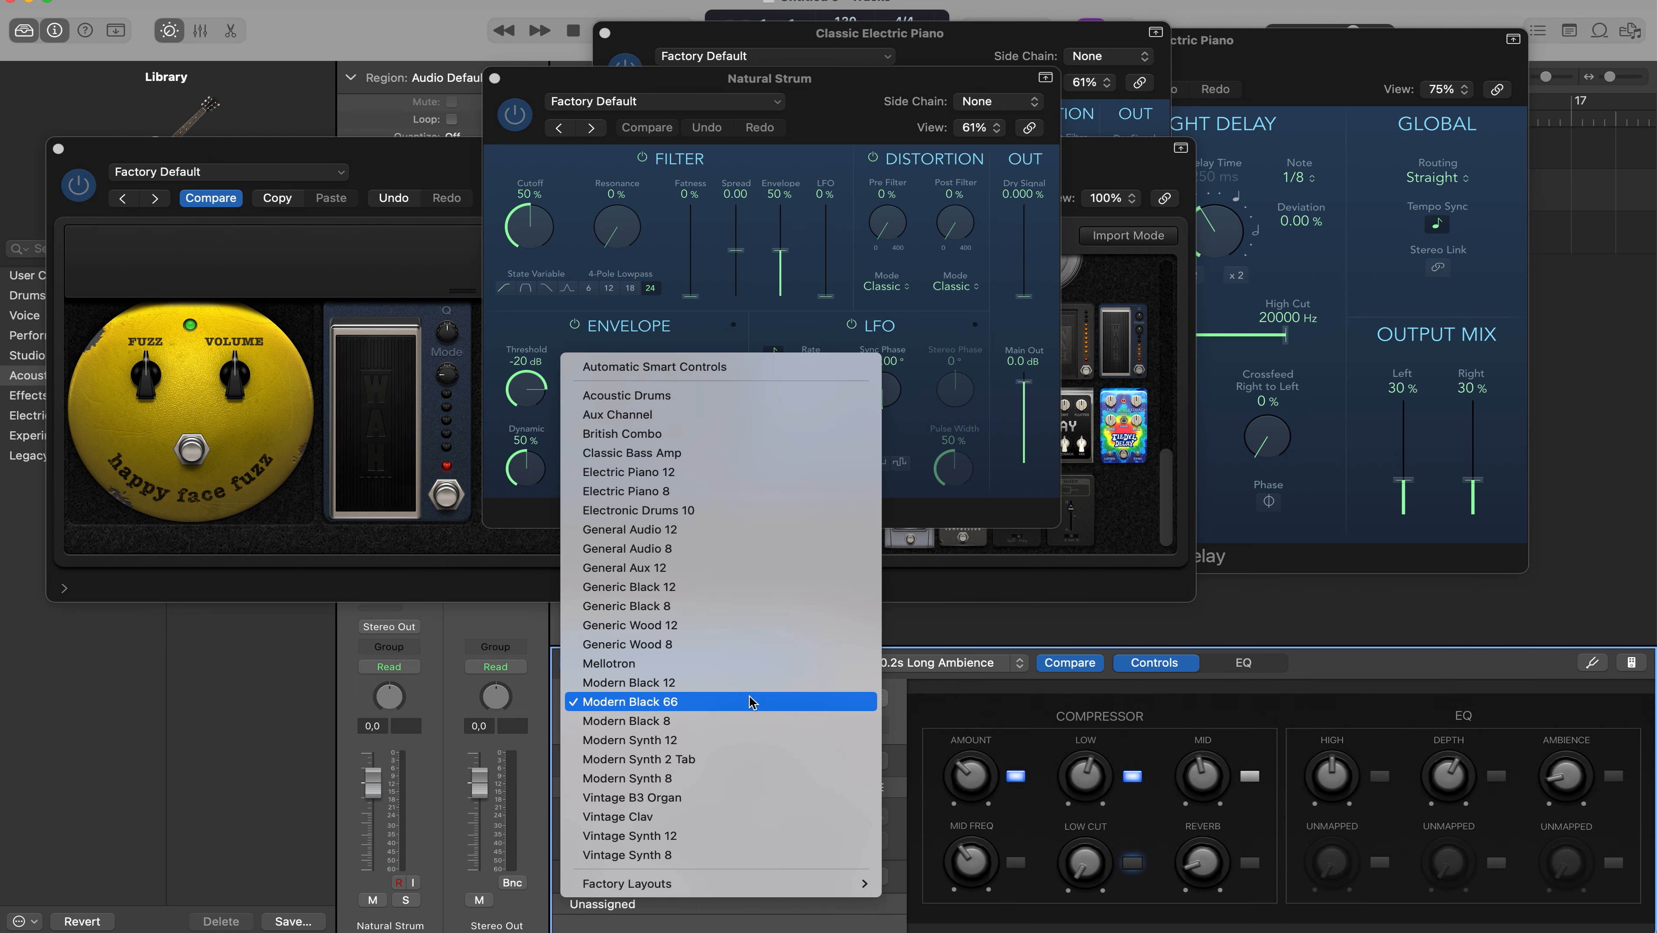
mouse_move(704, 884)
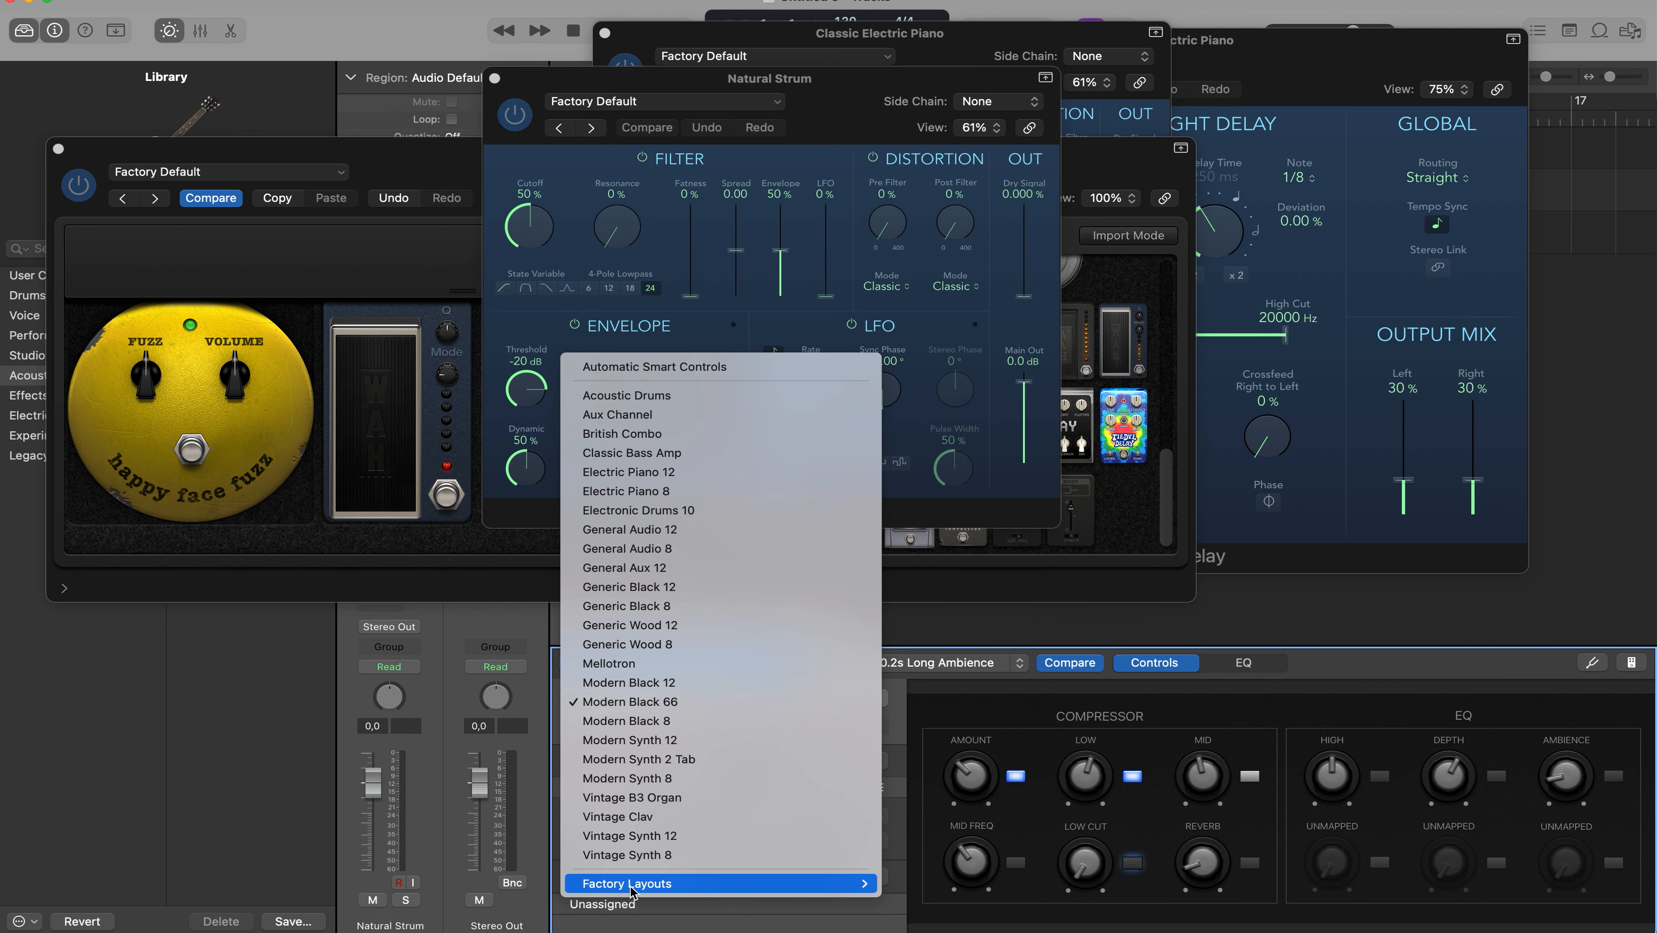
mouse_move(630, 888)
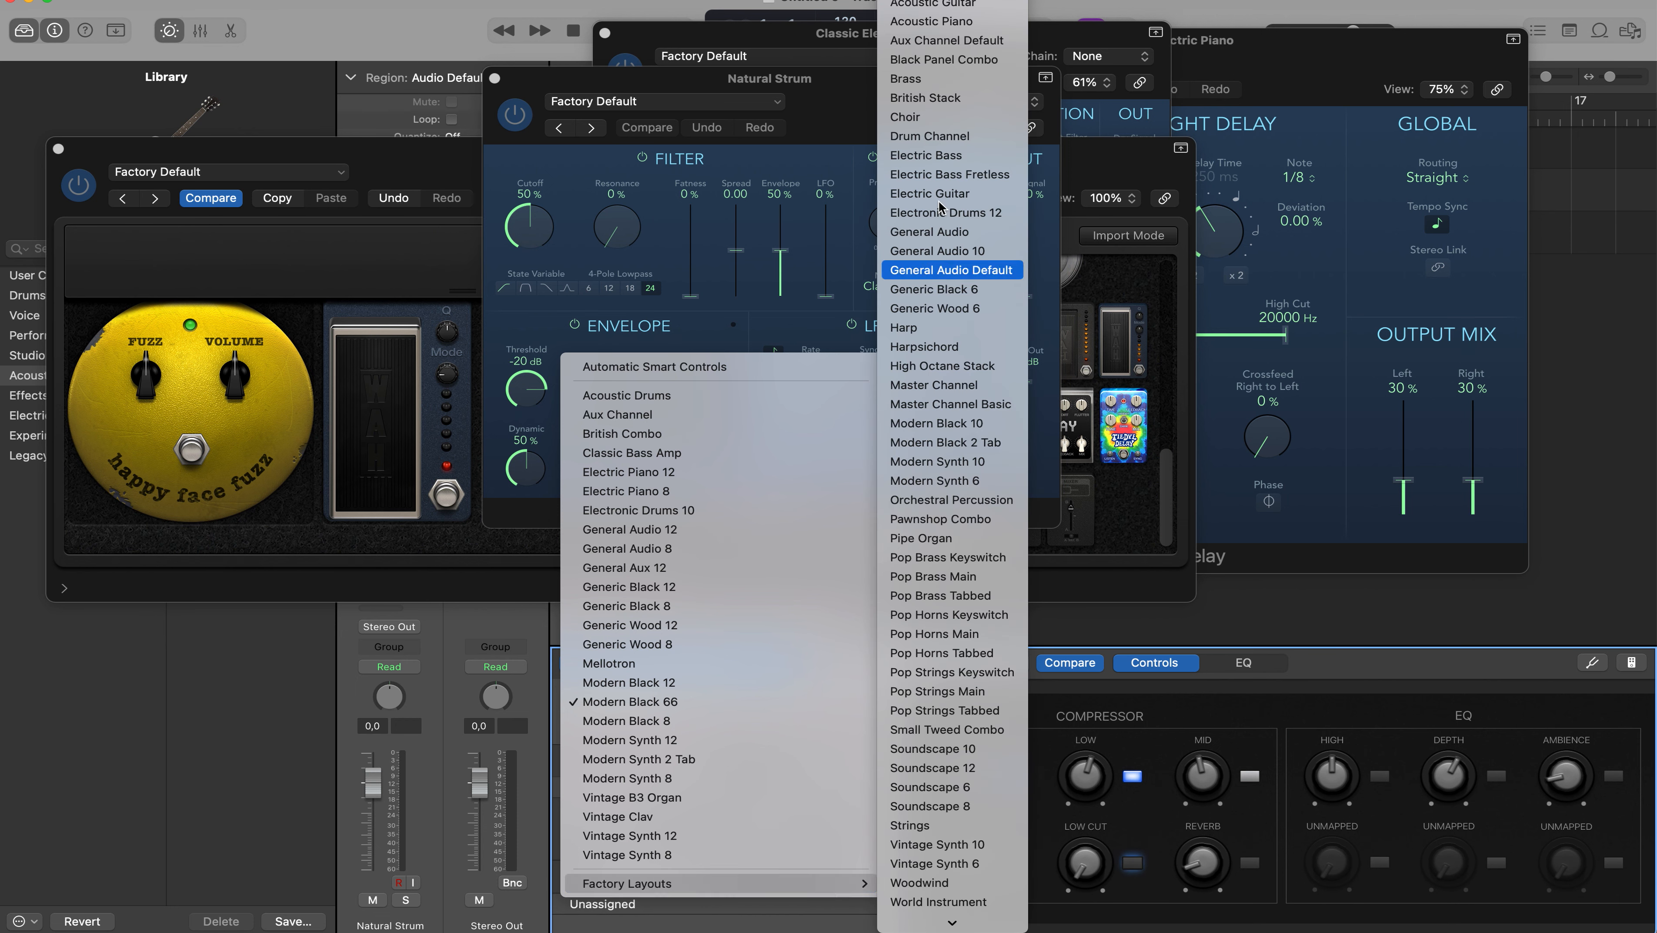
left_click(944, 60)
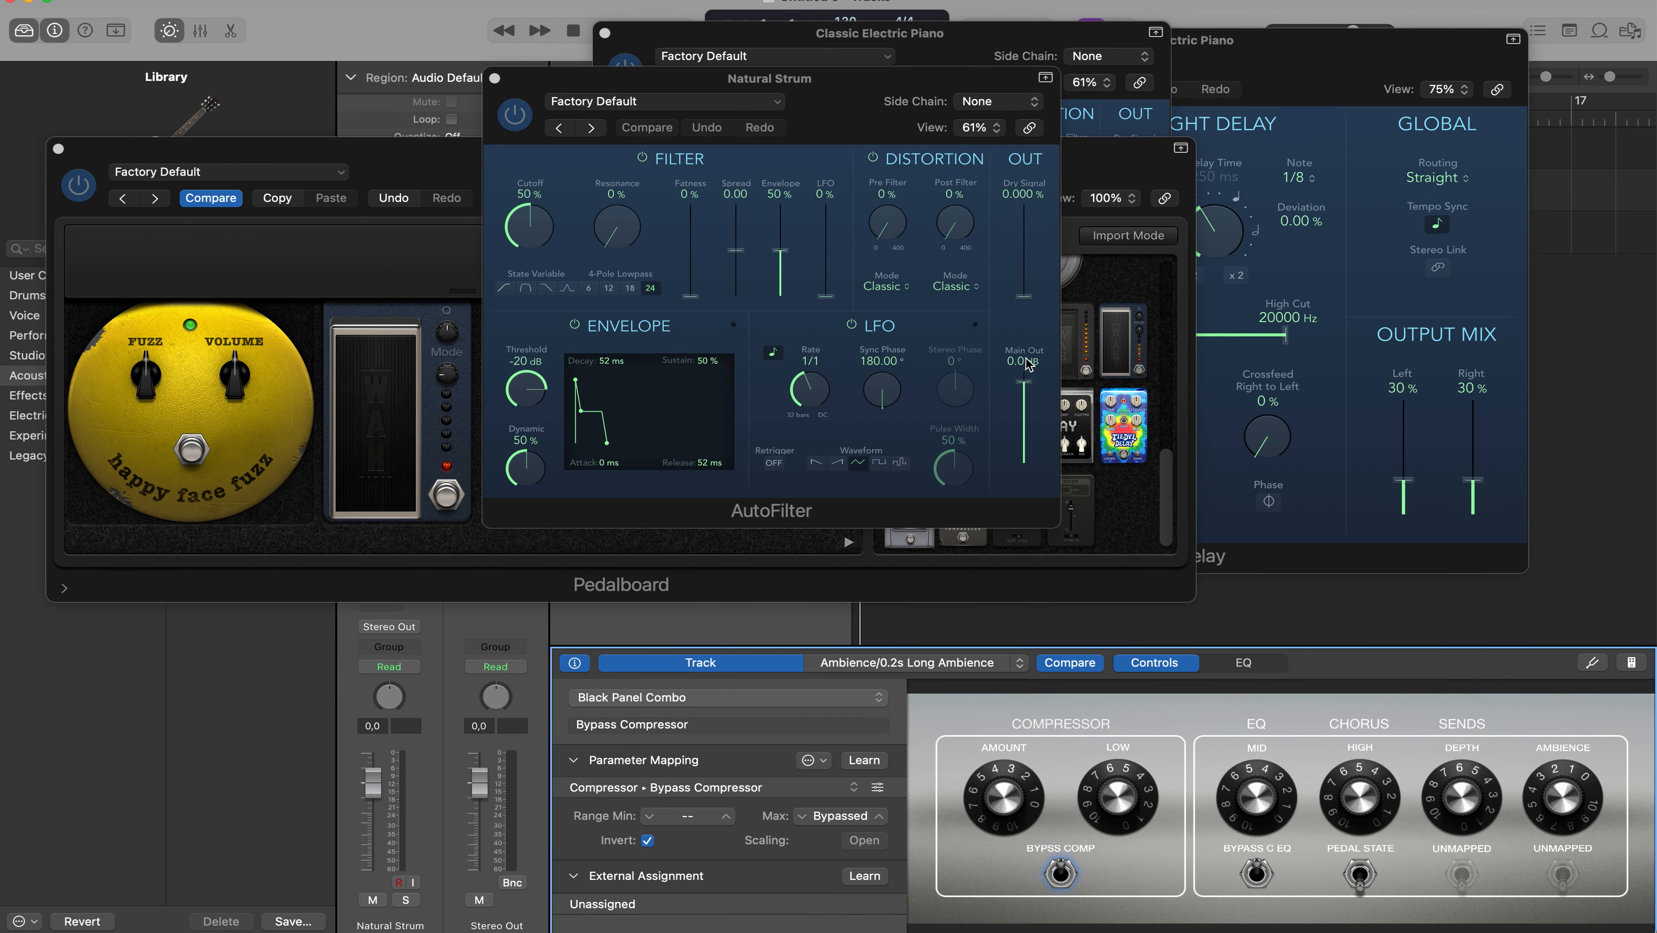
left_click(574, 663)
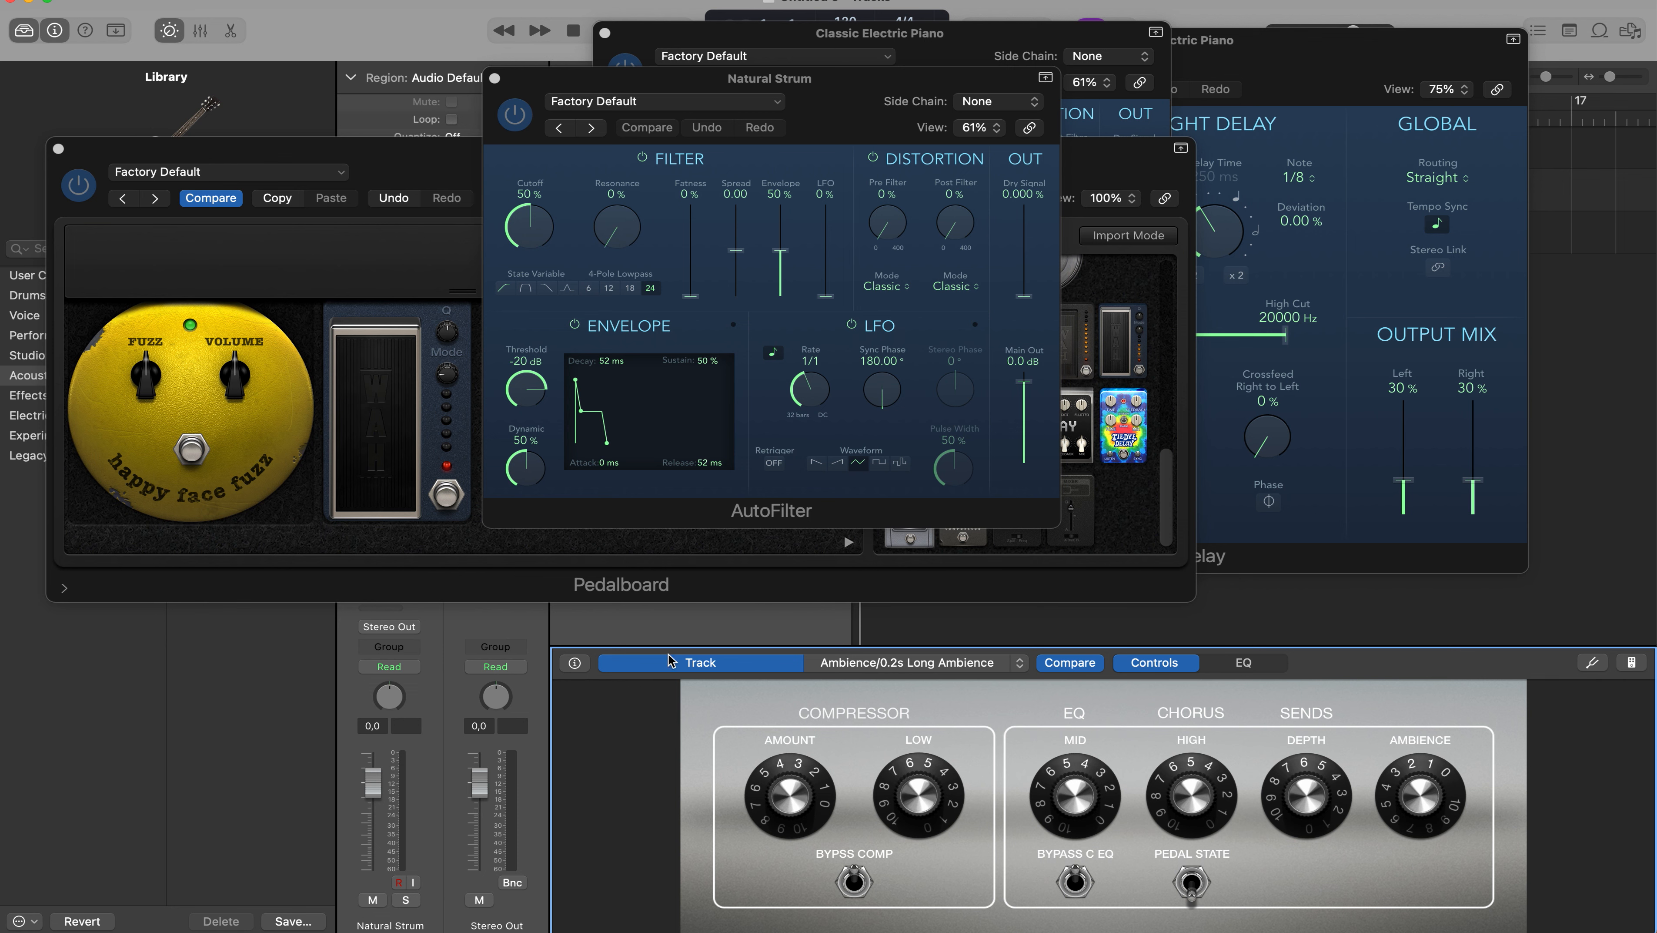
- Open Smart Controls in a separate window and close the Pedalboard, both AutoFilter and Stereo Delay plug-in windows
left_click(468, 1)
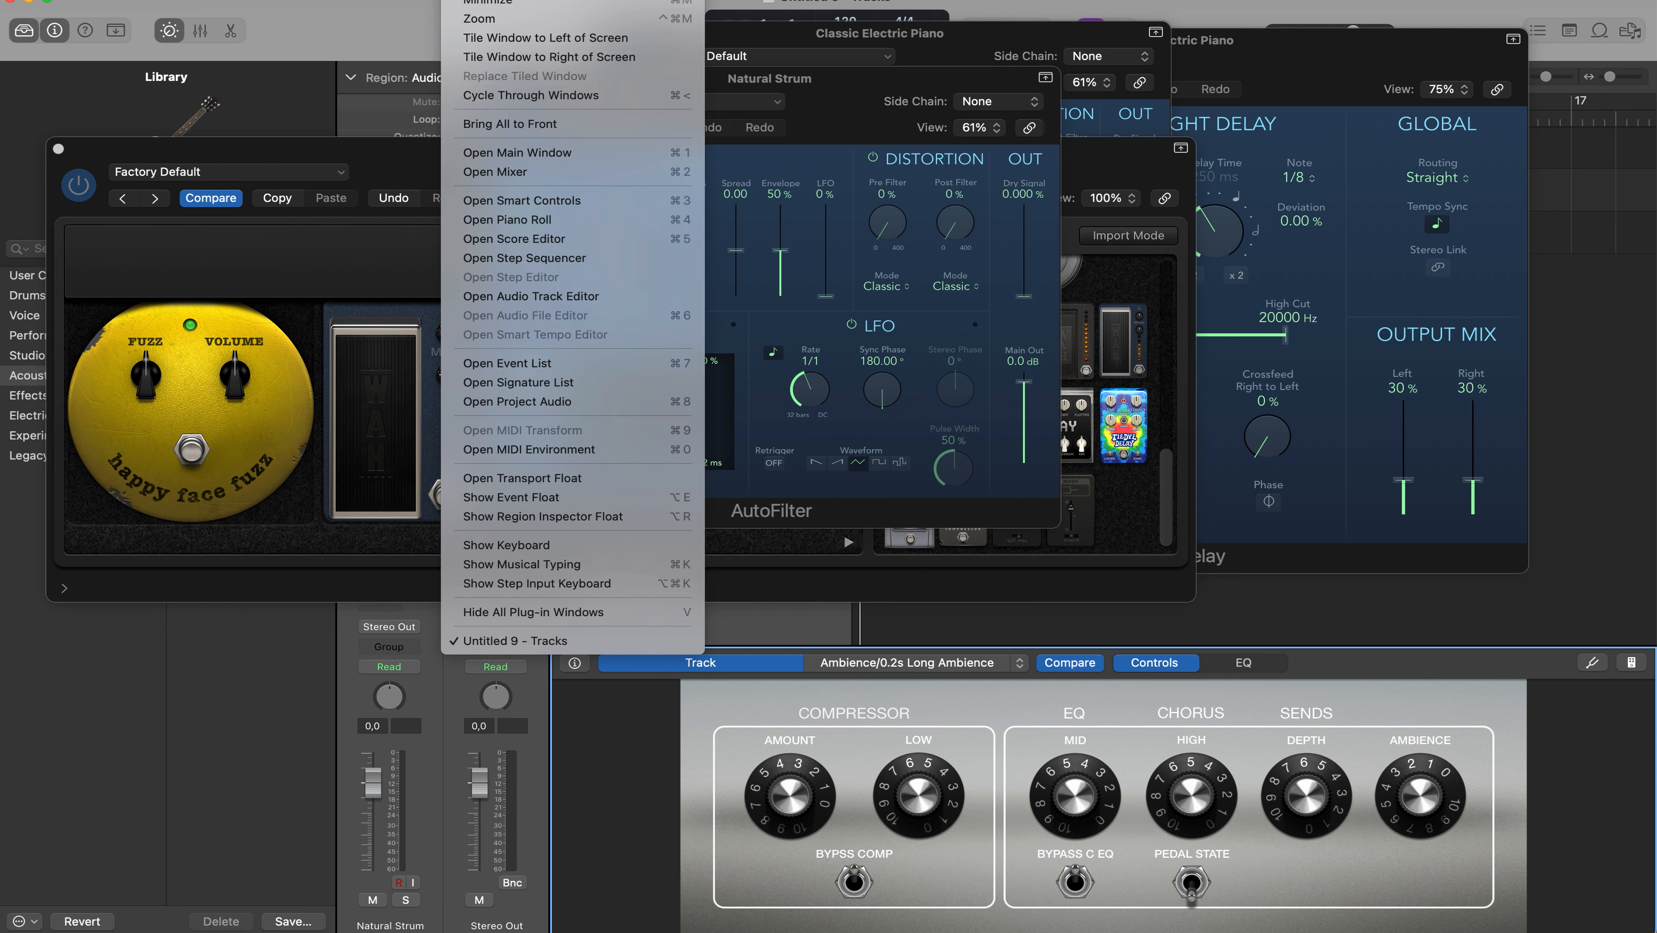
left_click(522, 200)
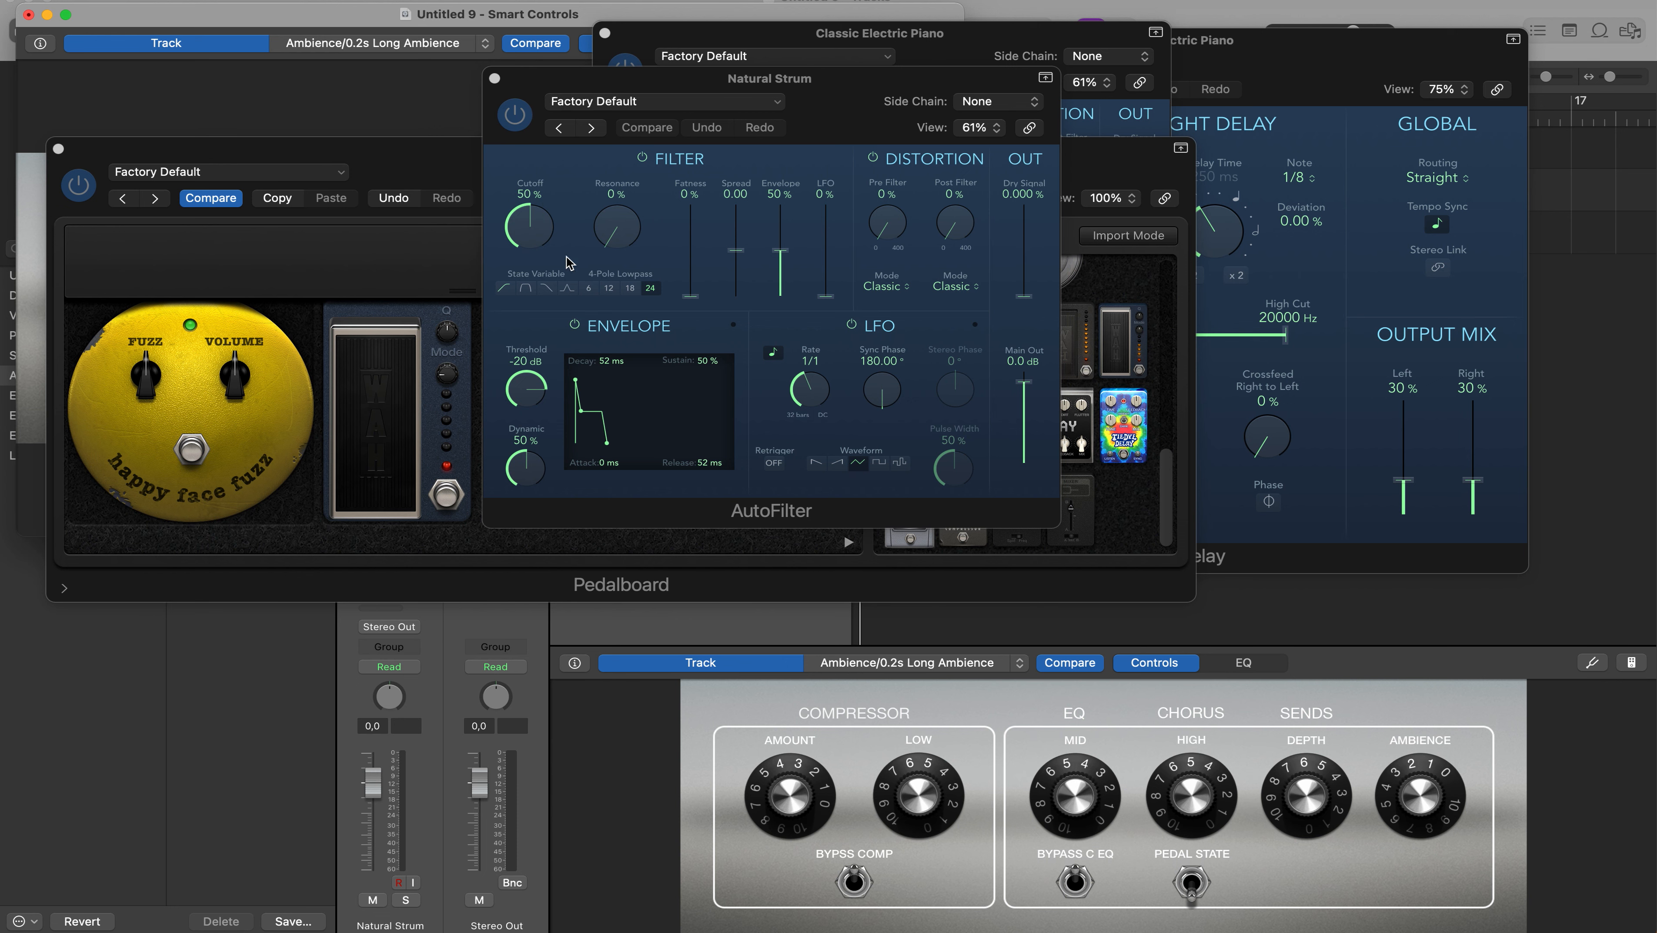
left_click(58, 149)
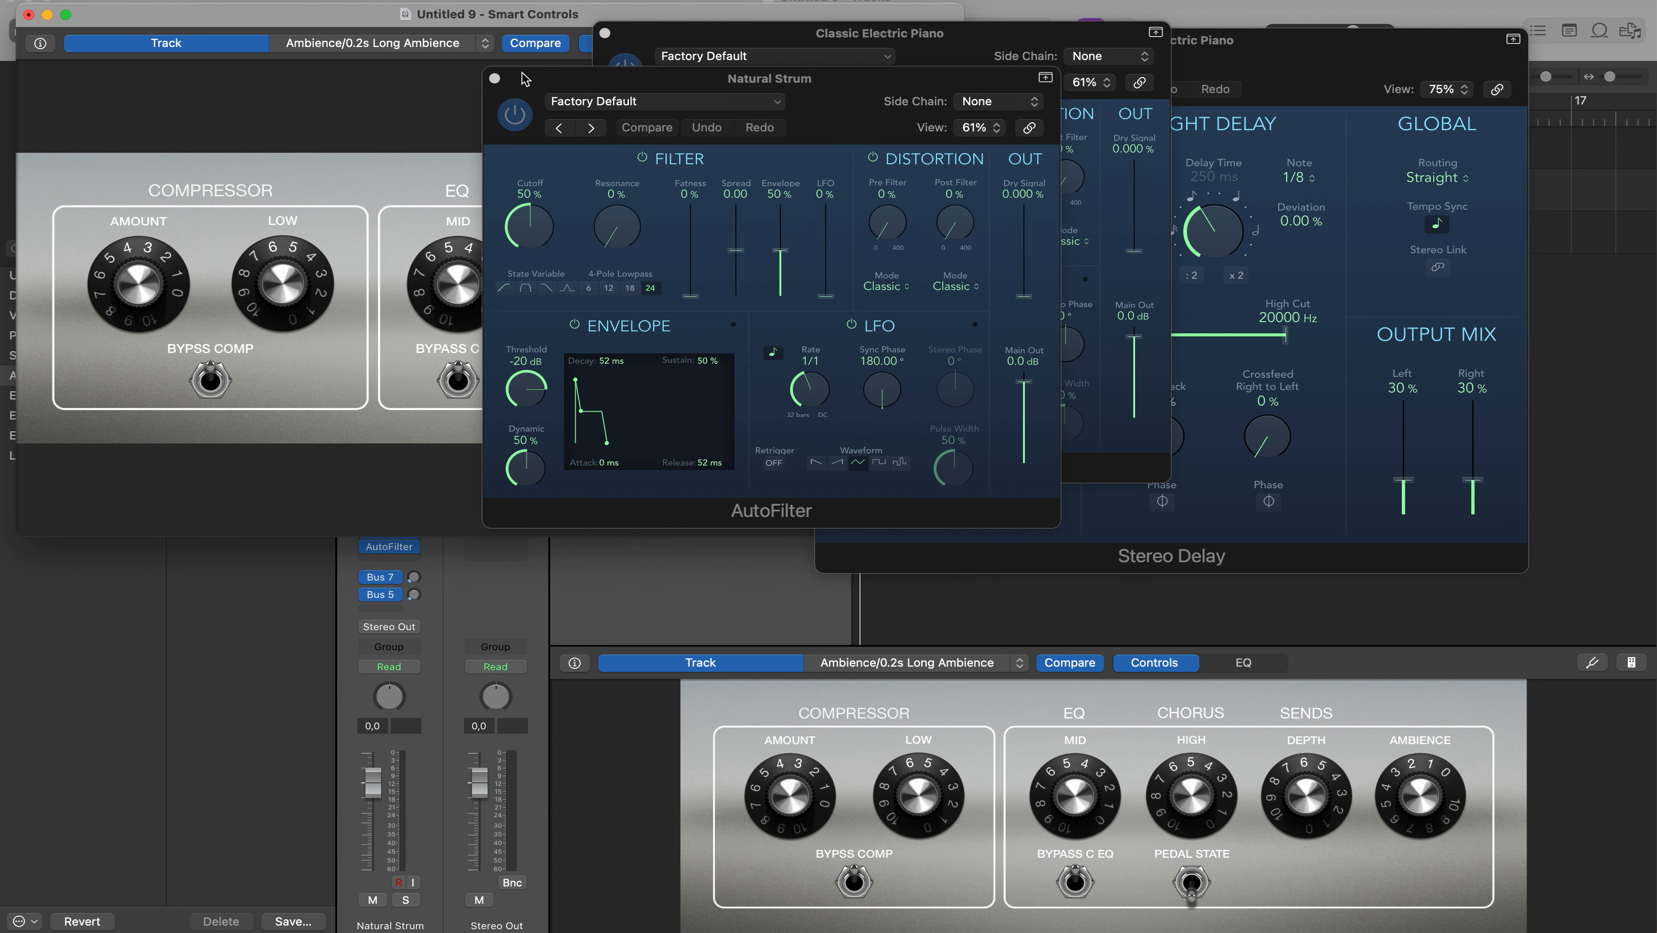
left_click(494, 78)
left_click(605, 33)
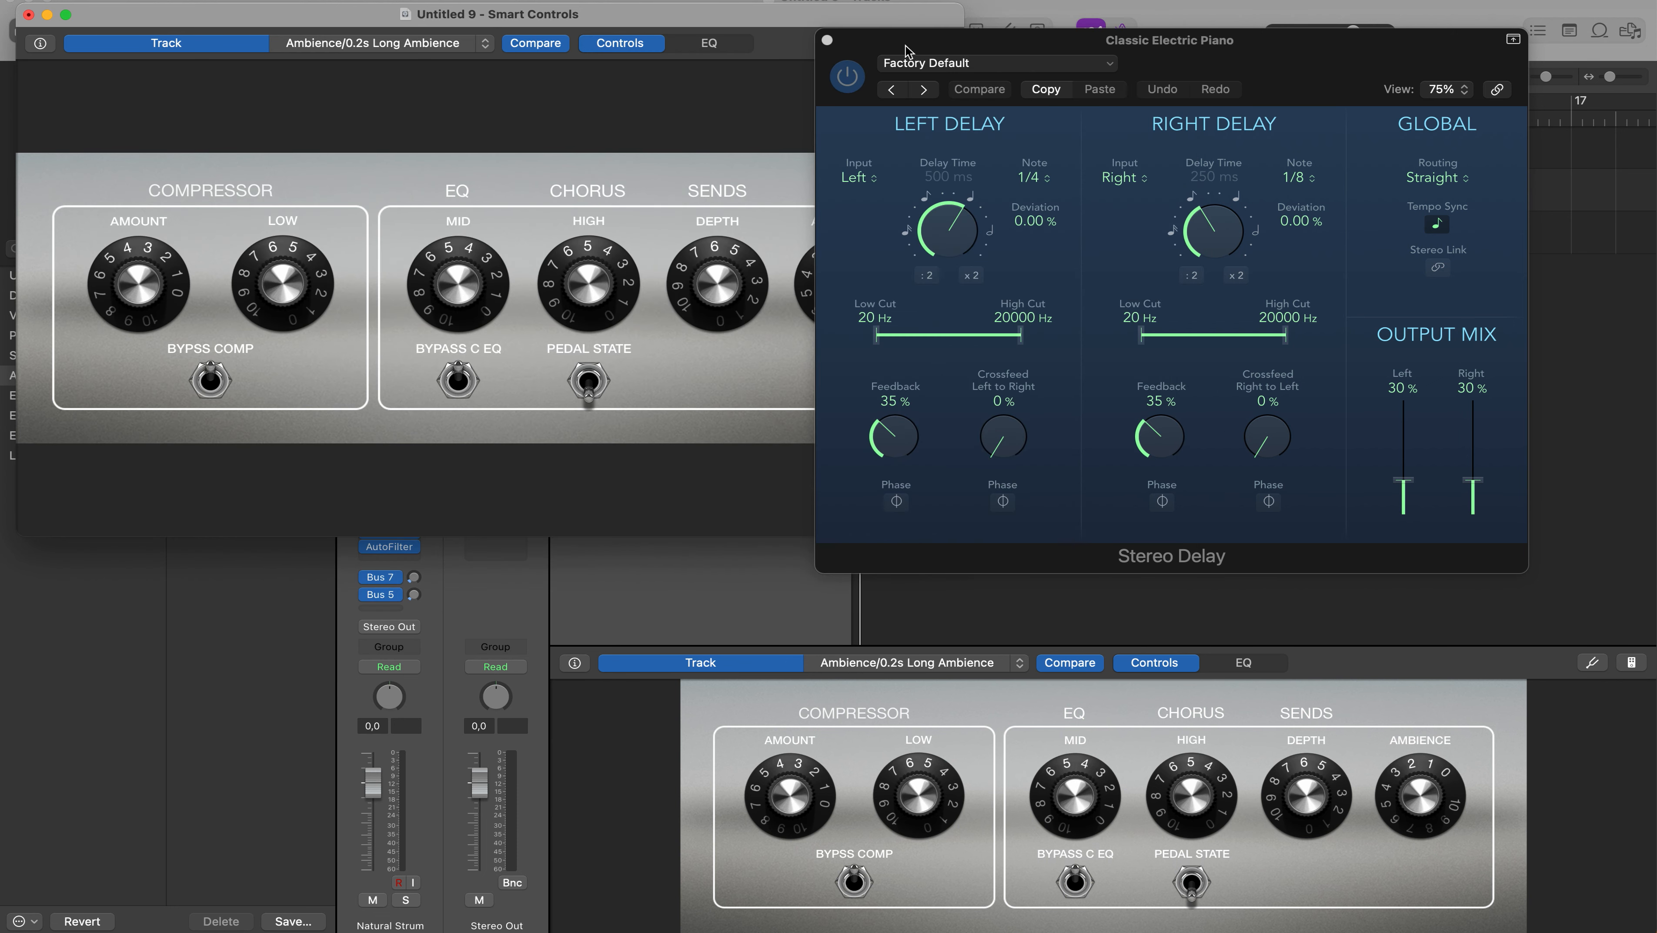
left_click(826, 40)
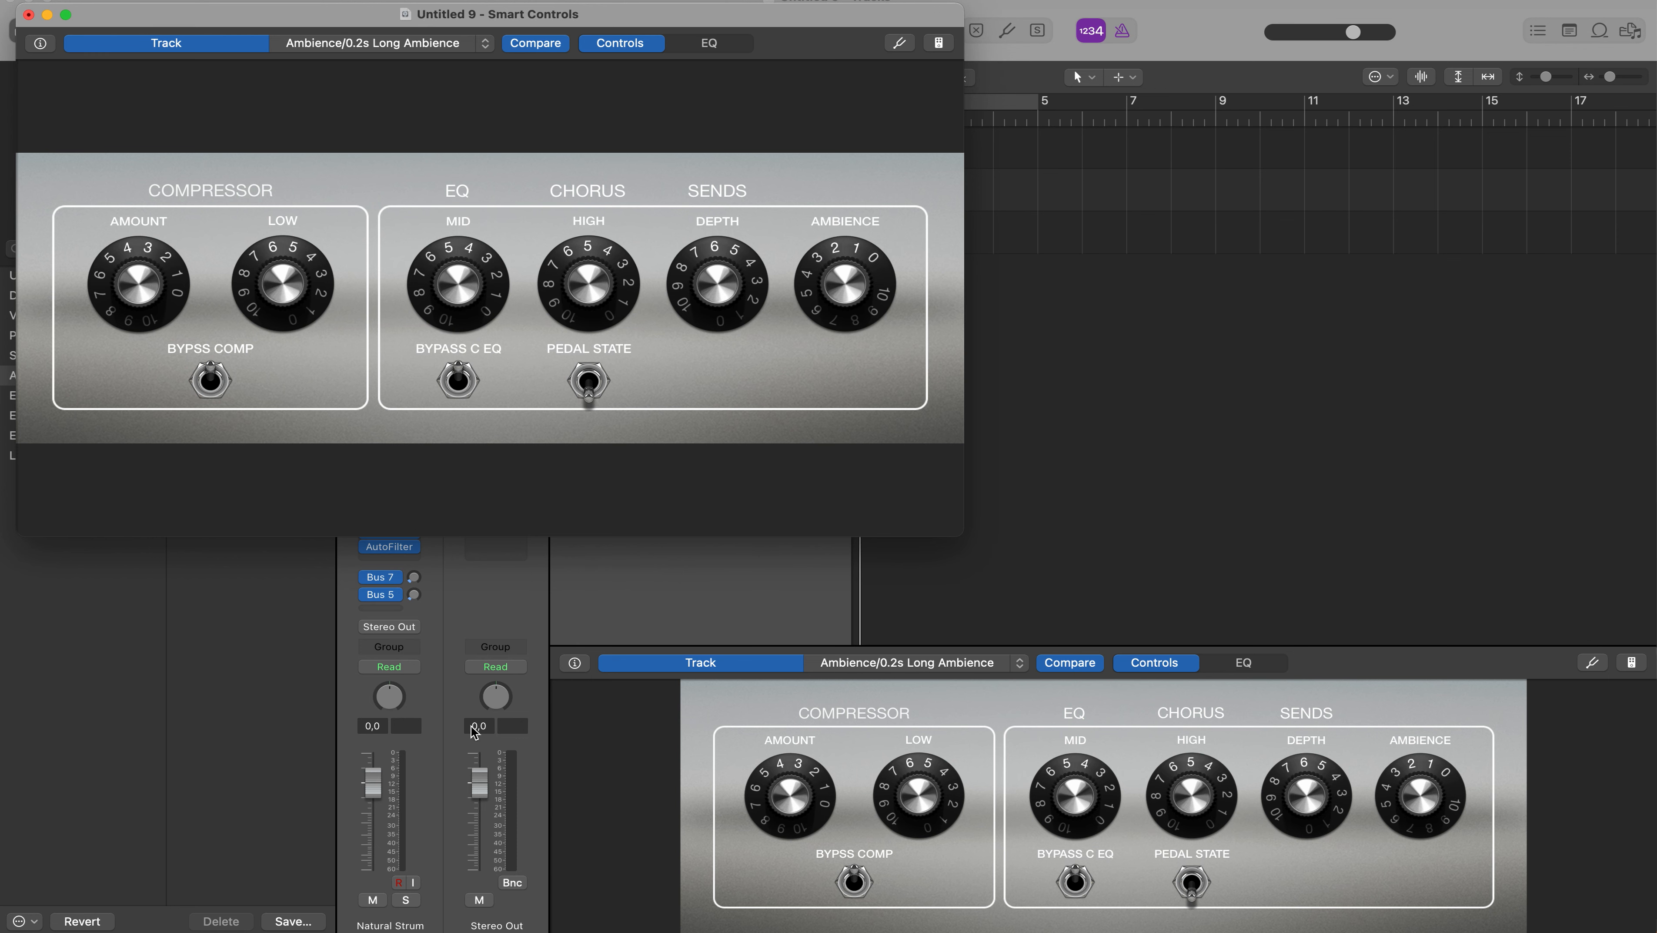
- Return to the main window, show the Smart Controls inspector there and hide the Library
left_click(576, 664)
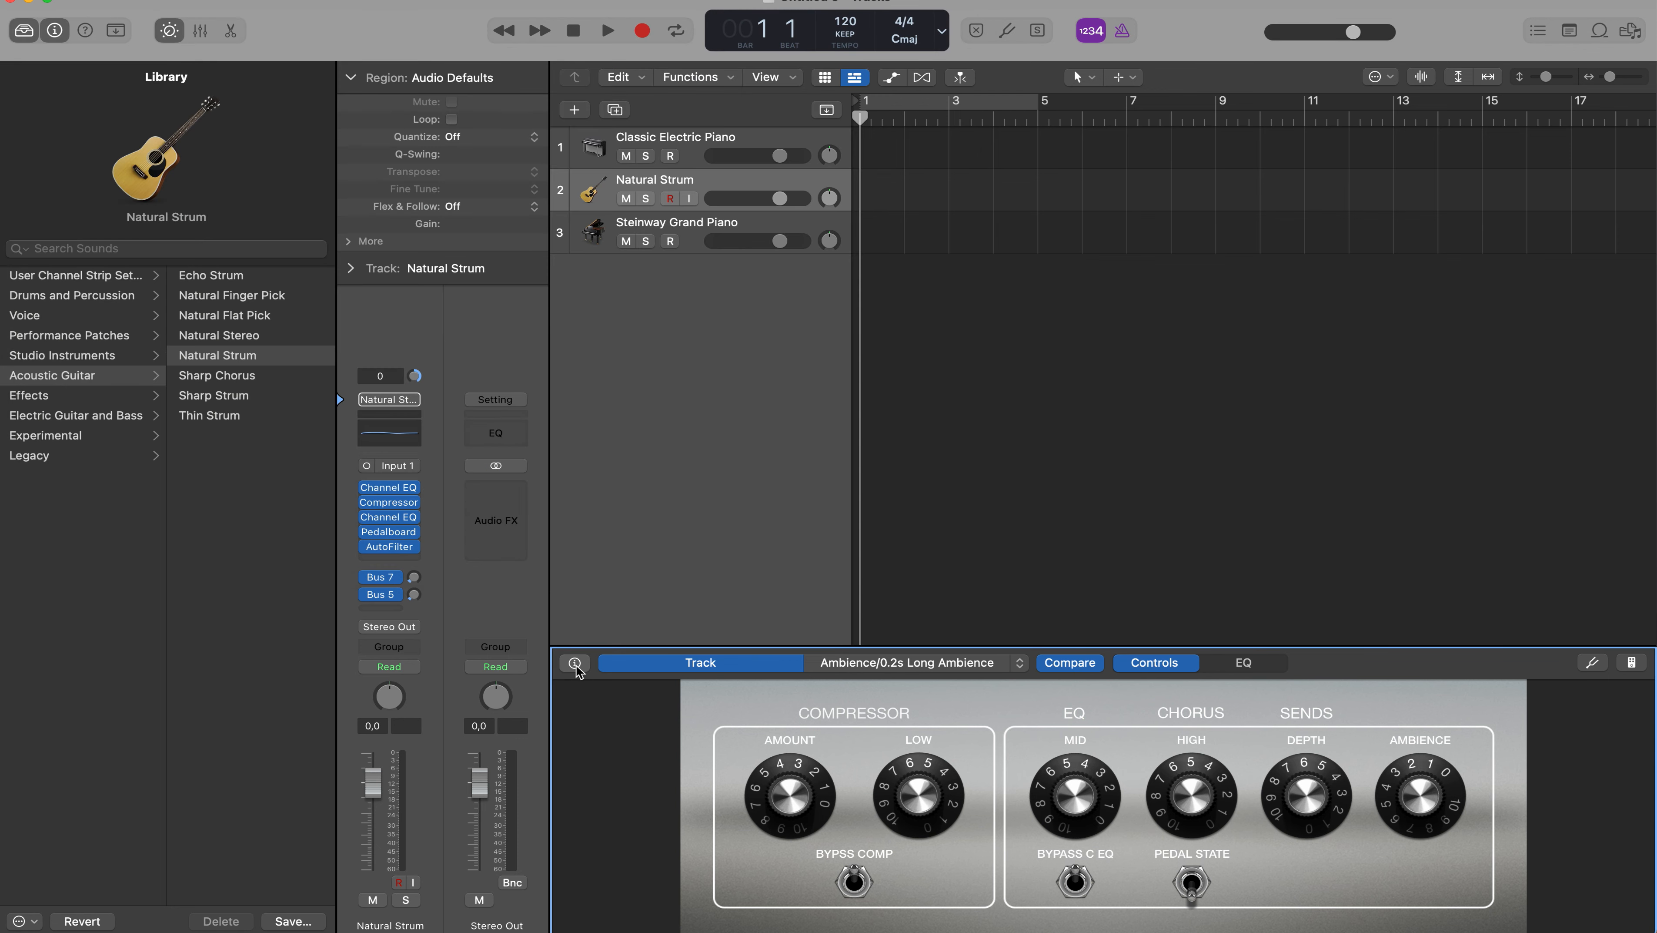
left_click(576, 666)
left_click(576, 666)
left_click(576, 666)
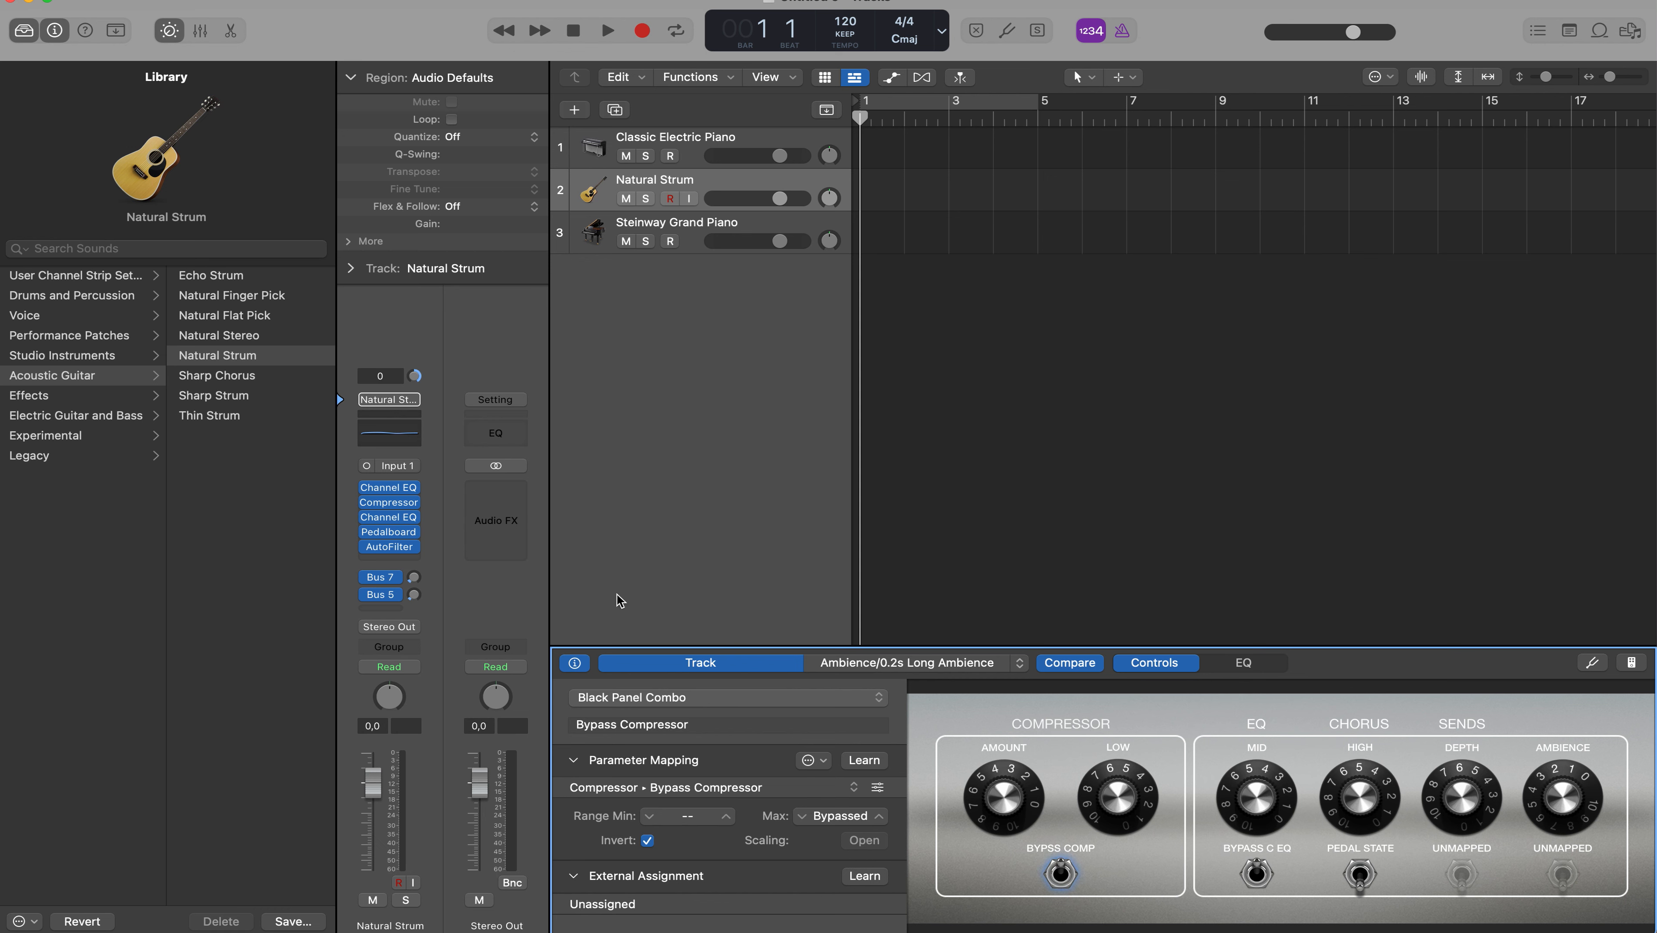
left_click(24, 30)
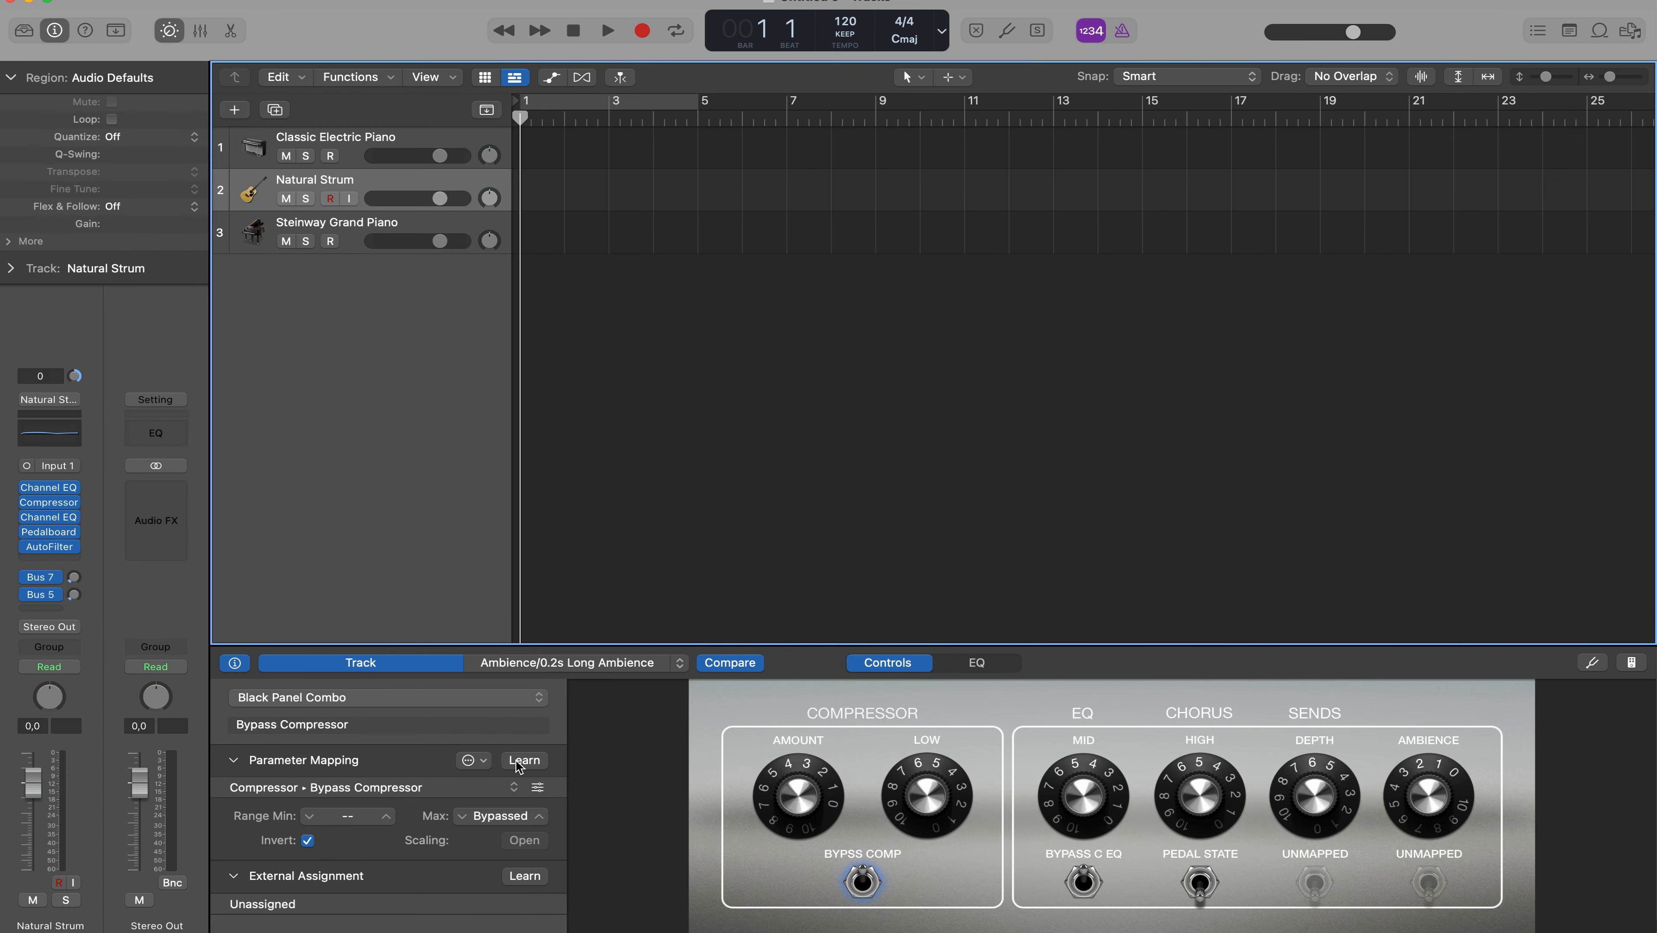
- Examine the parameter mappings of the Amount, Low and Bypss Comp controls in the Smart Controls inspector
left_click(807, 800)
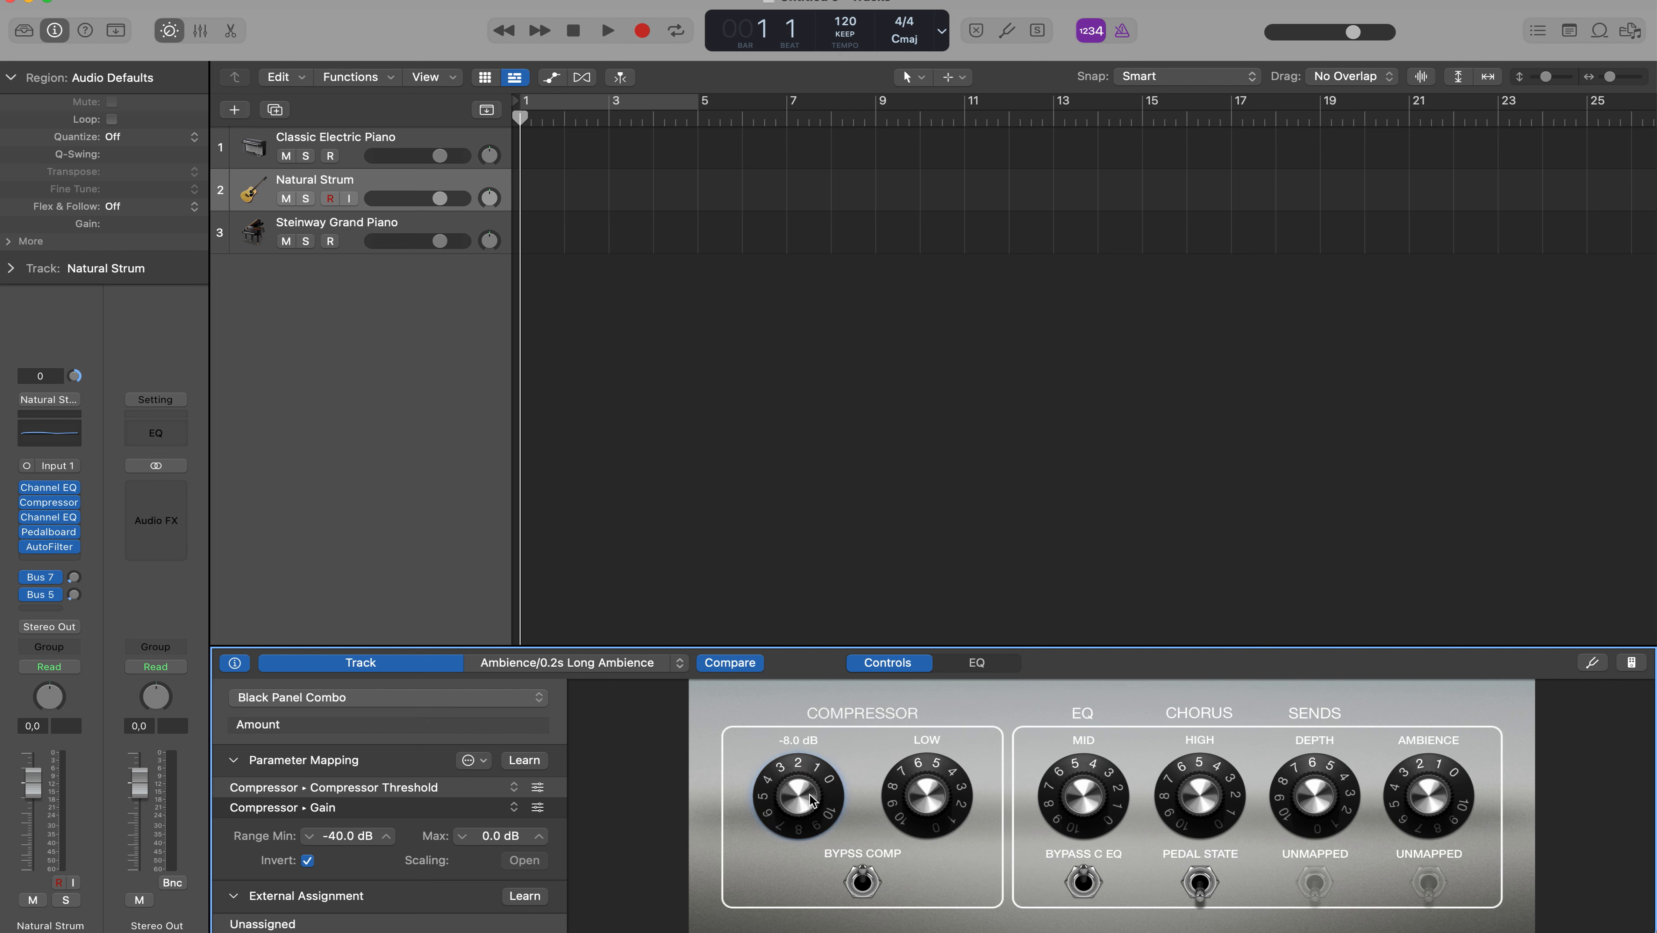
left_click(485, 764)
left_click(921, 745)
left_click(914, 791)
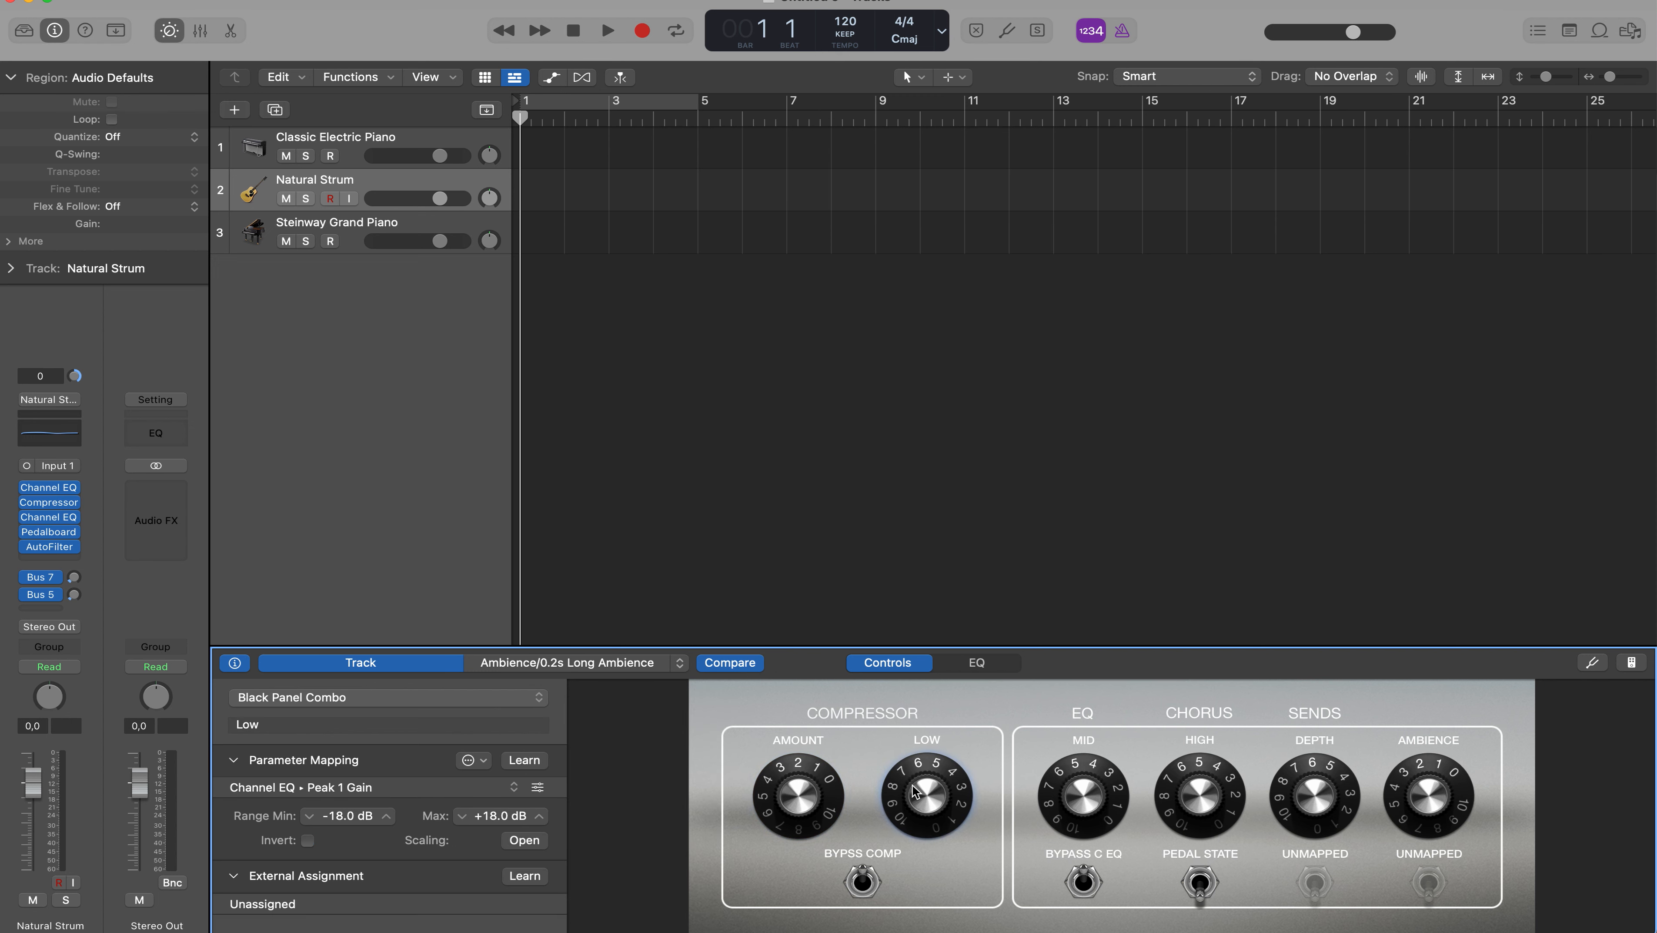
left_click(863, 878)
- View the Compressor plug-in behind the Amount knob's Compressor Threshold mapping, and close its window
left_click(754, 797)
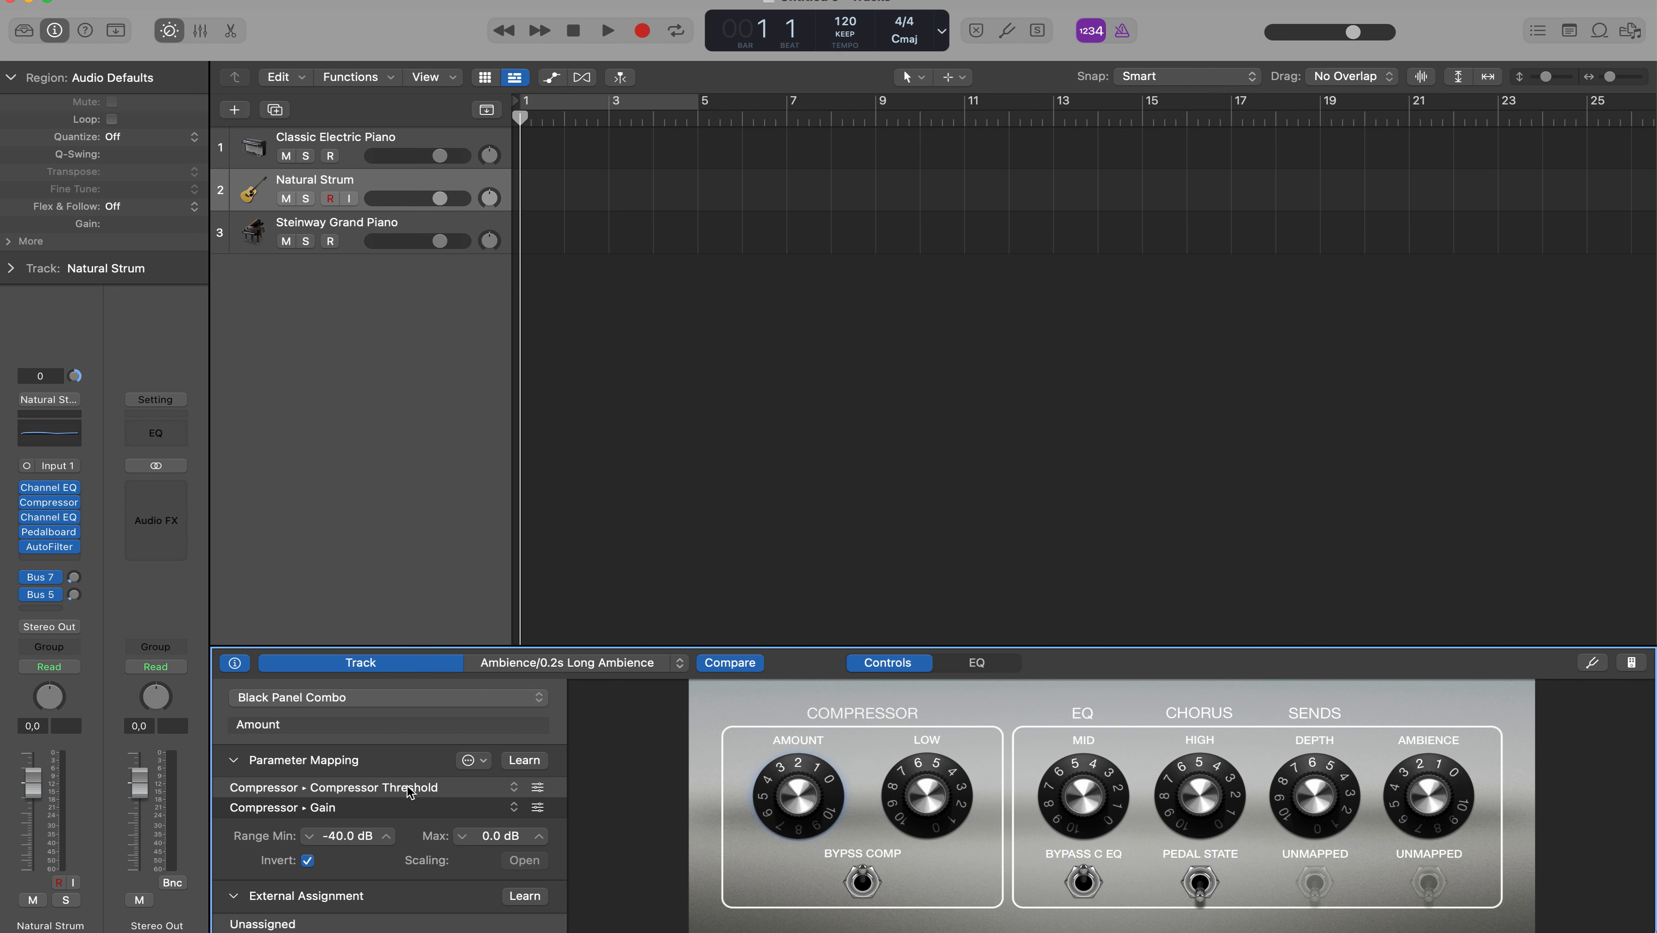
left_click(537, 787)
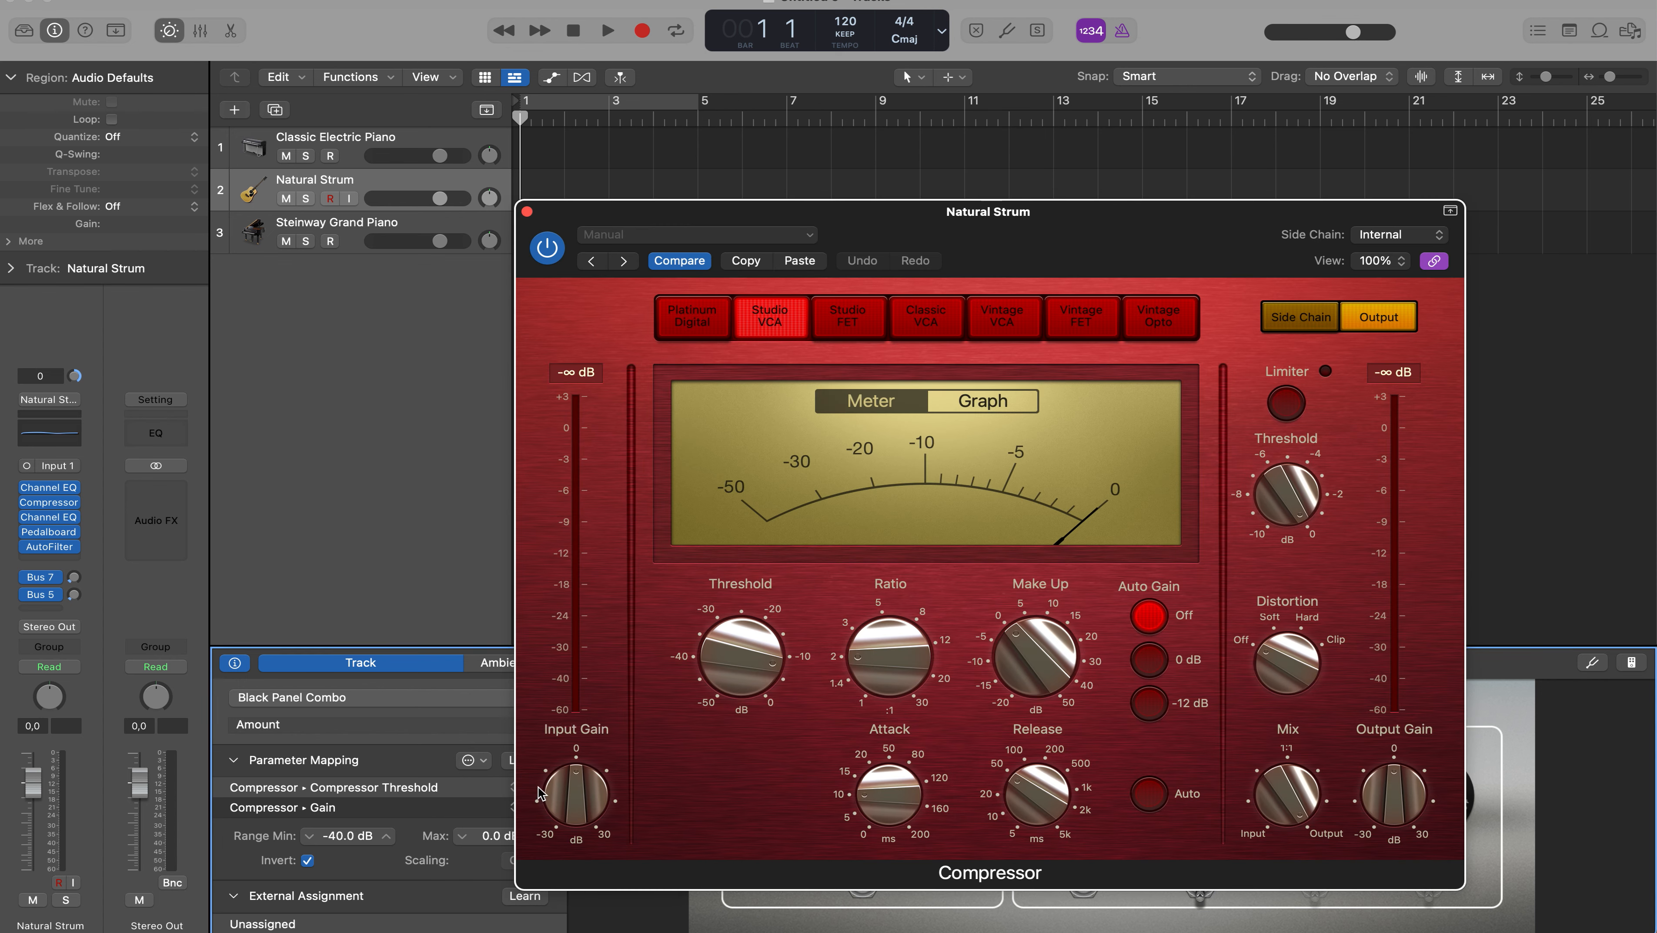
left_click(527, 211)
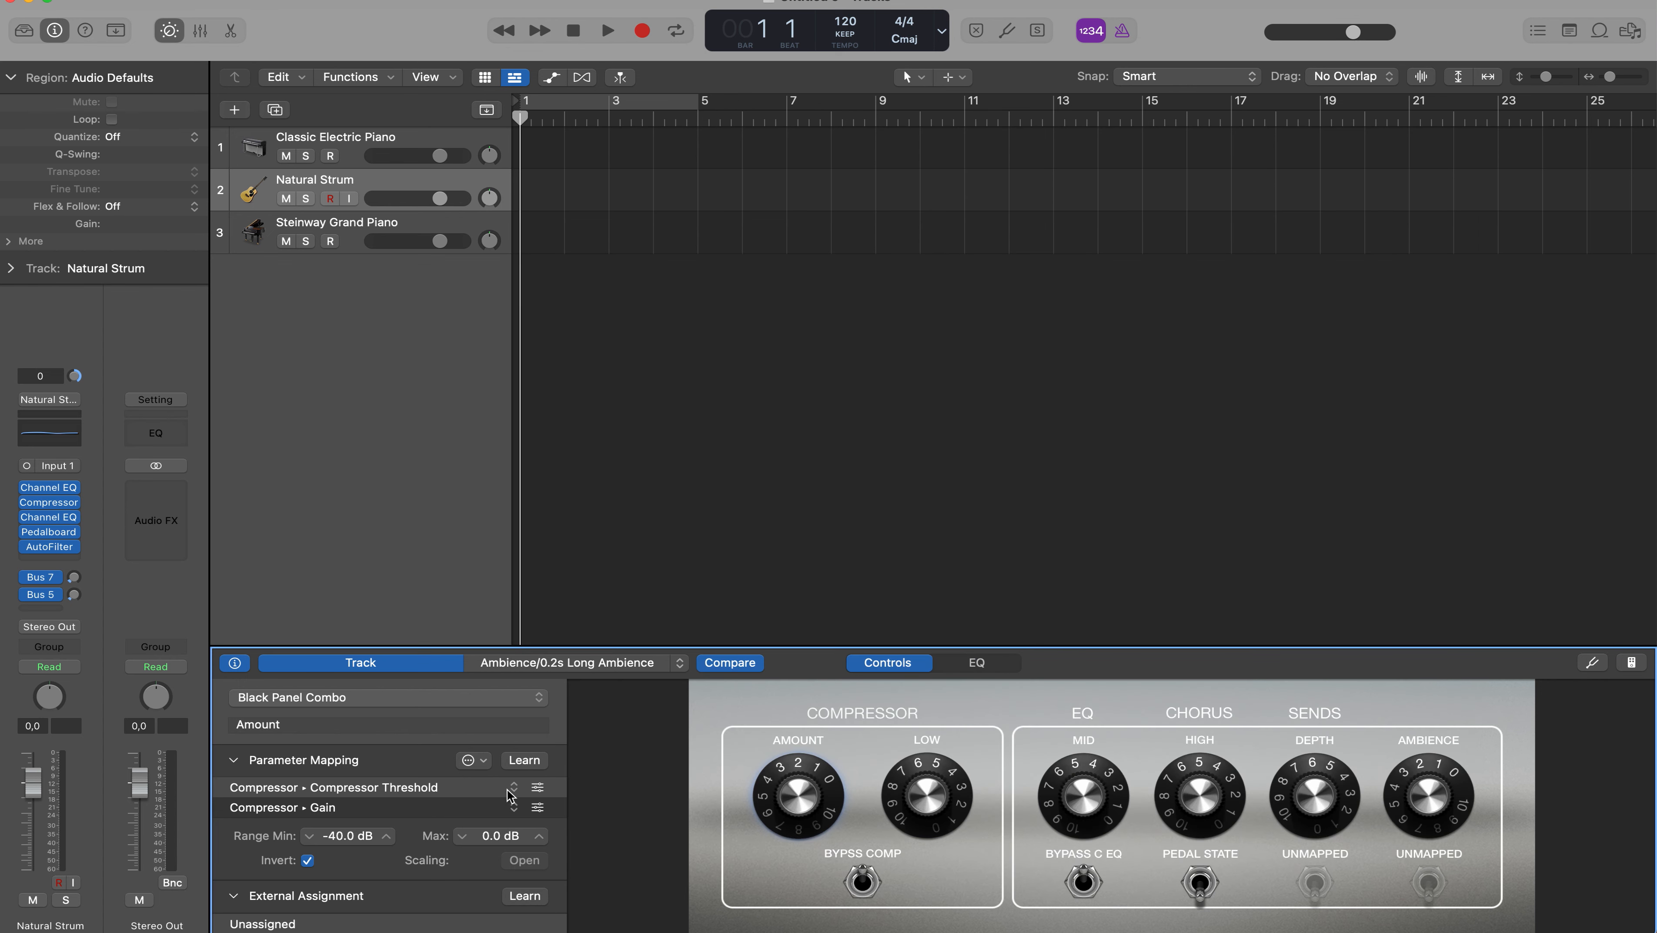
- Delete both the Compressor Threshold and Compressor Gain parameter mappings from the Amount knob
left_click(468, 759)
left_click(470, 759)
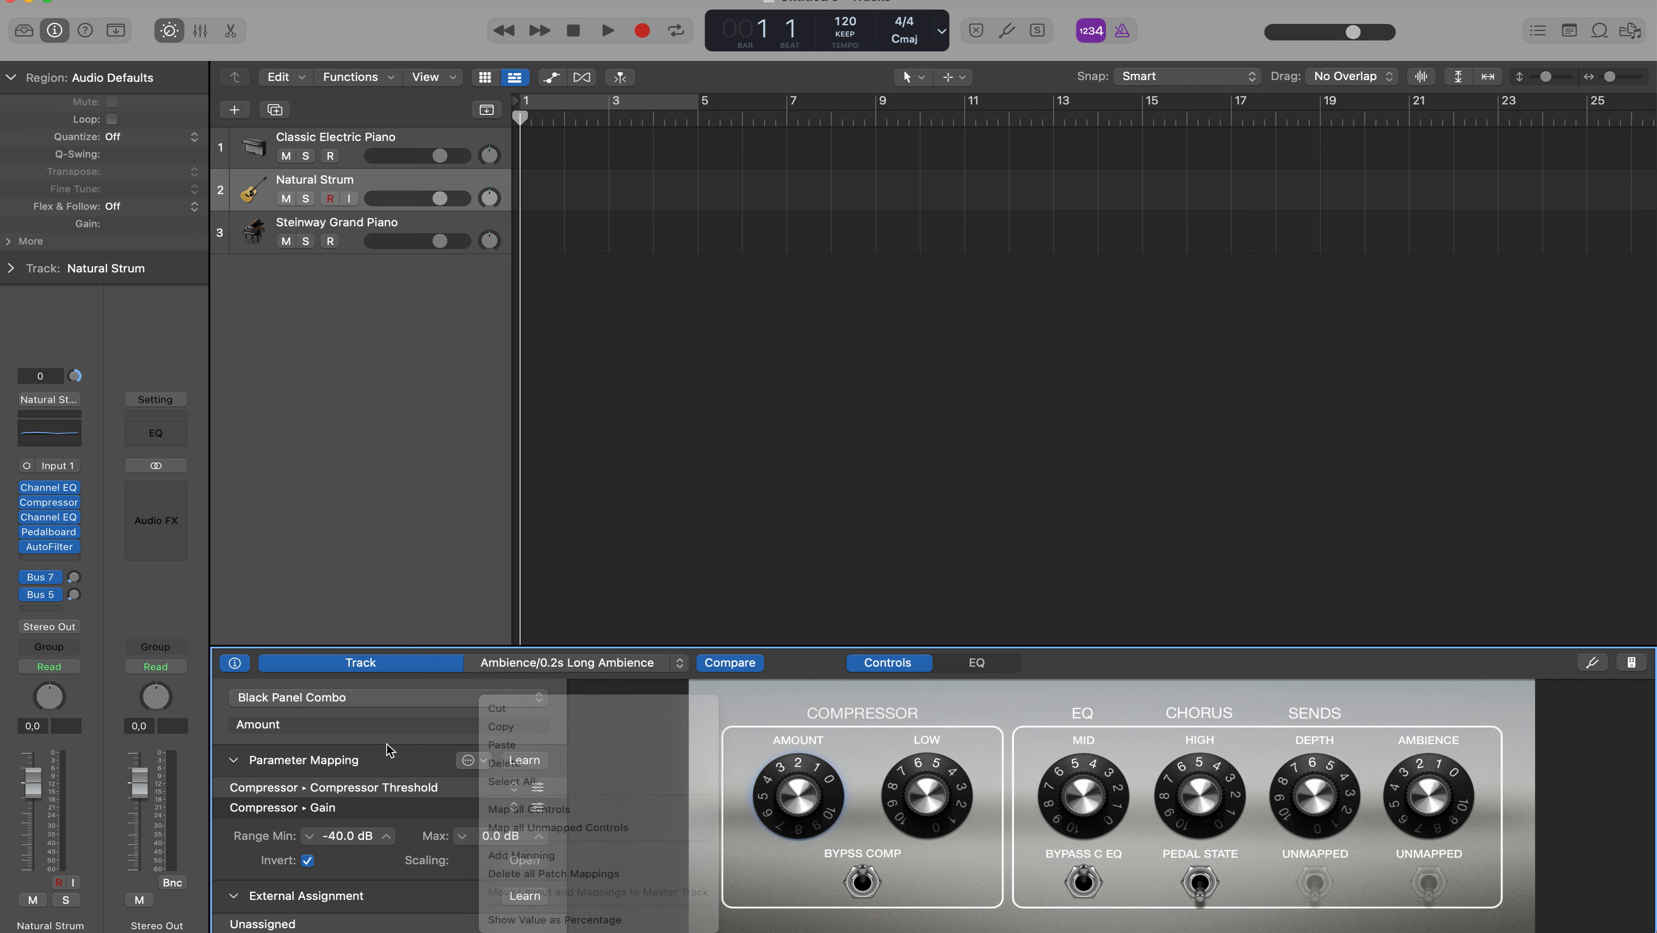
left_click(476, 767)
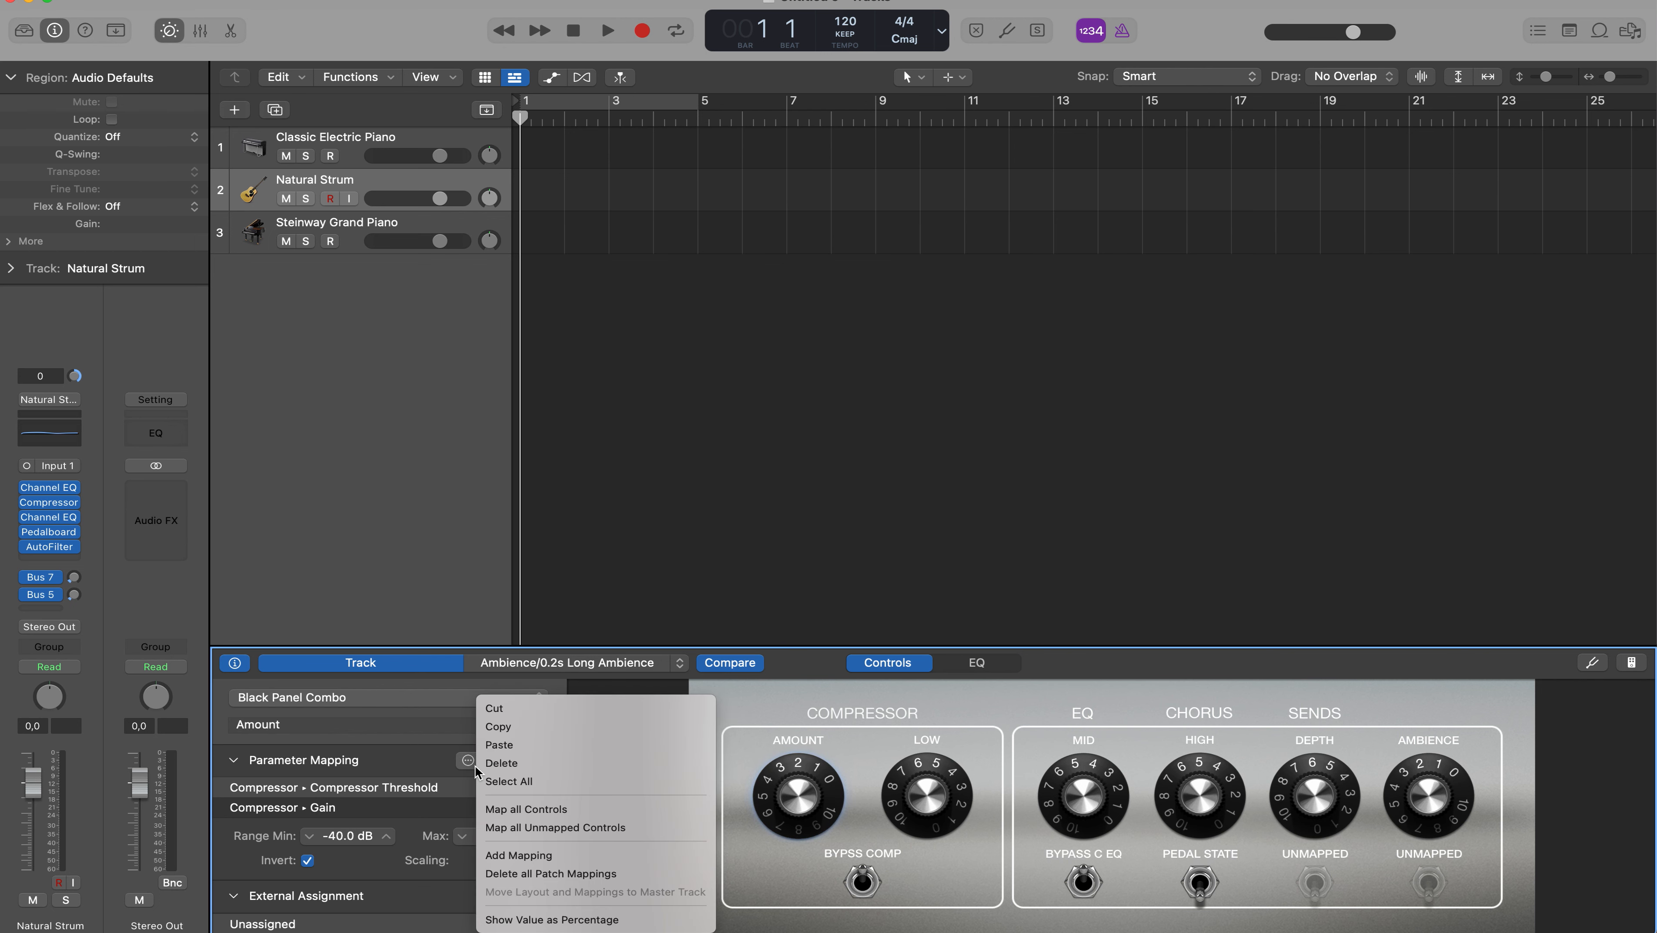
left_click(516, 763)
left_click(483, 761)
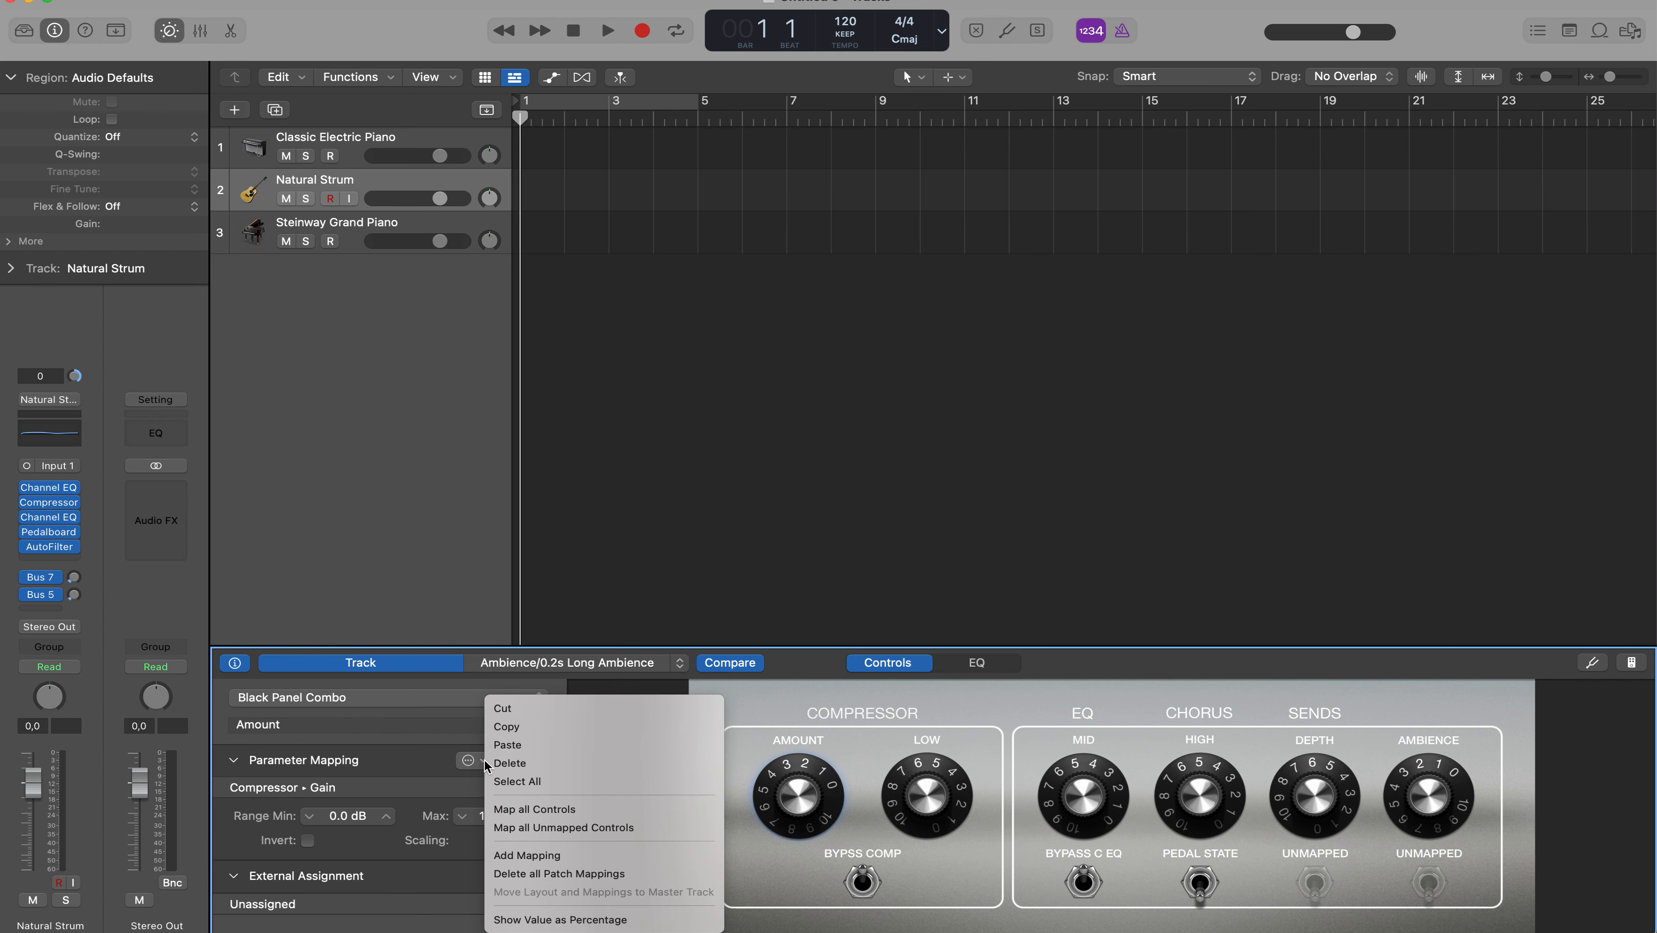
left_click(520, 763)
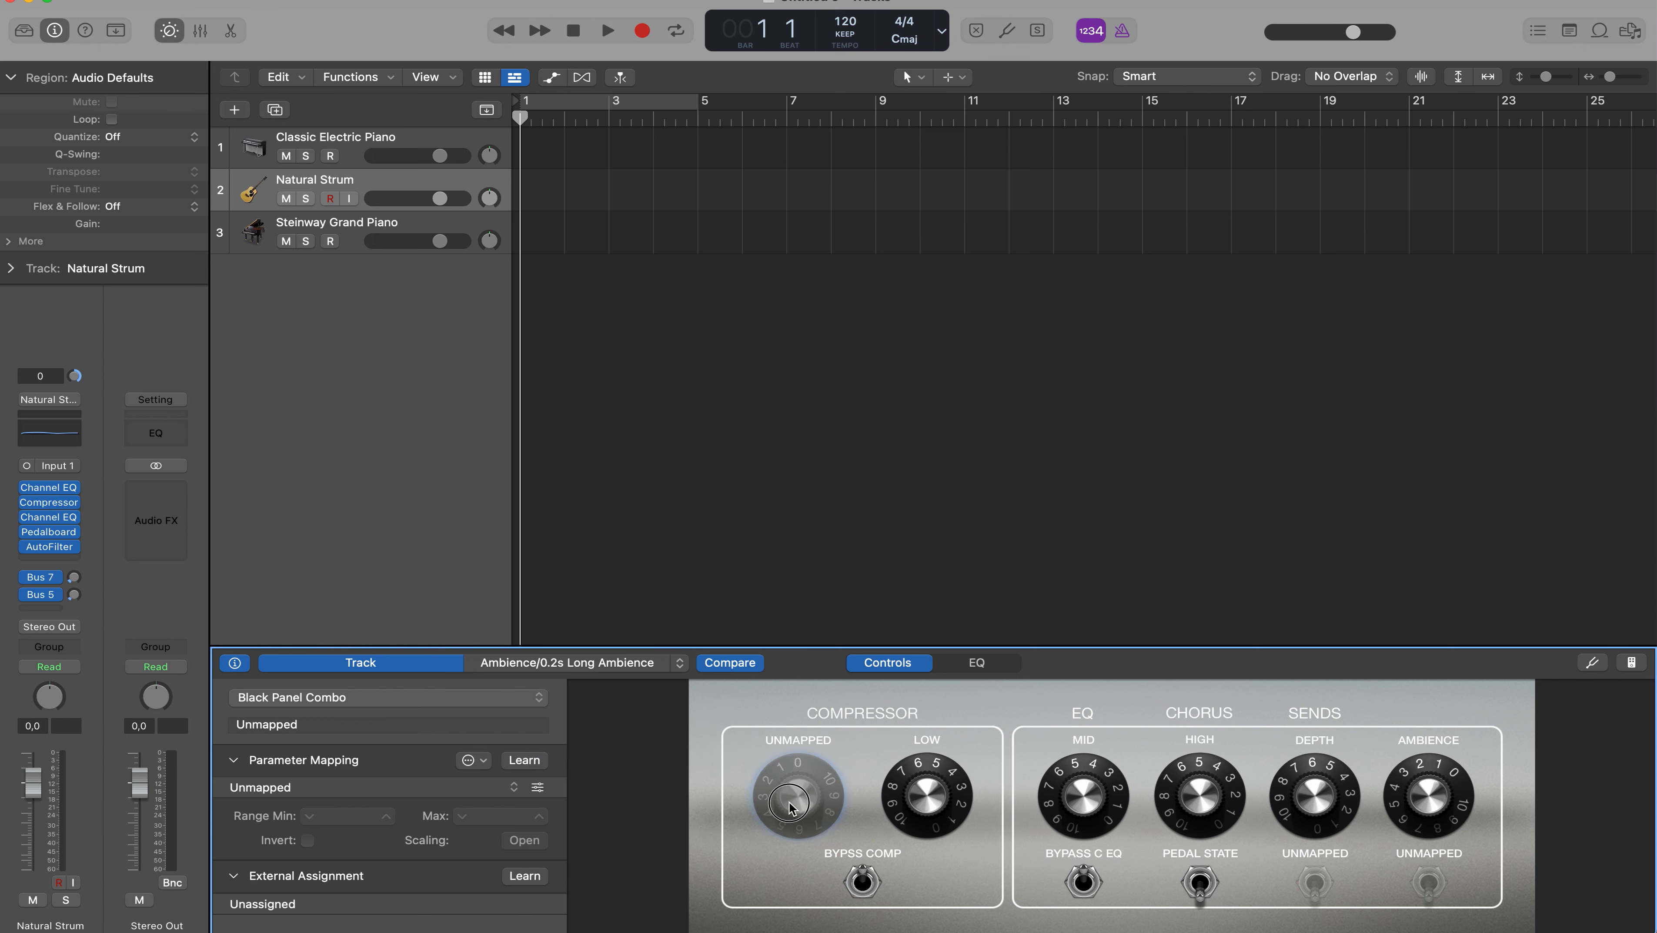
- Open the Natural Strum track's Pedalboard plug-in and add the Wah pedal beside the Retro Chorus
left_click(526, 760)
left_click(56, 532)
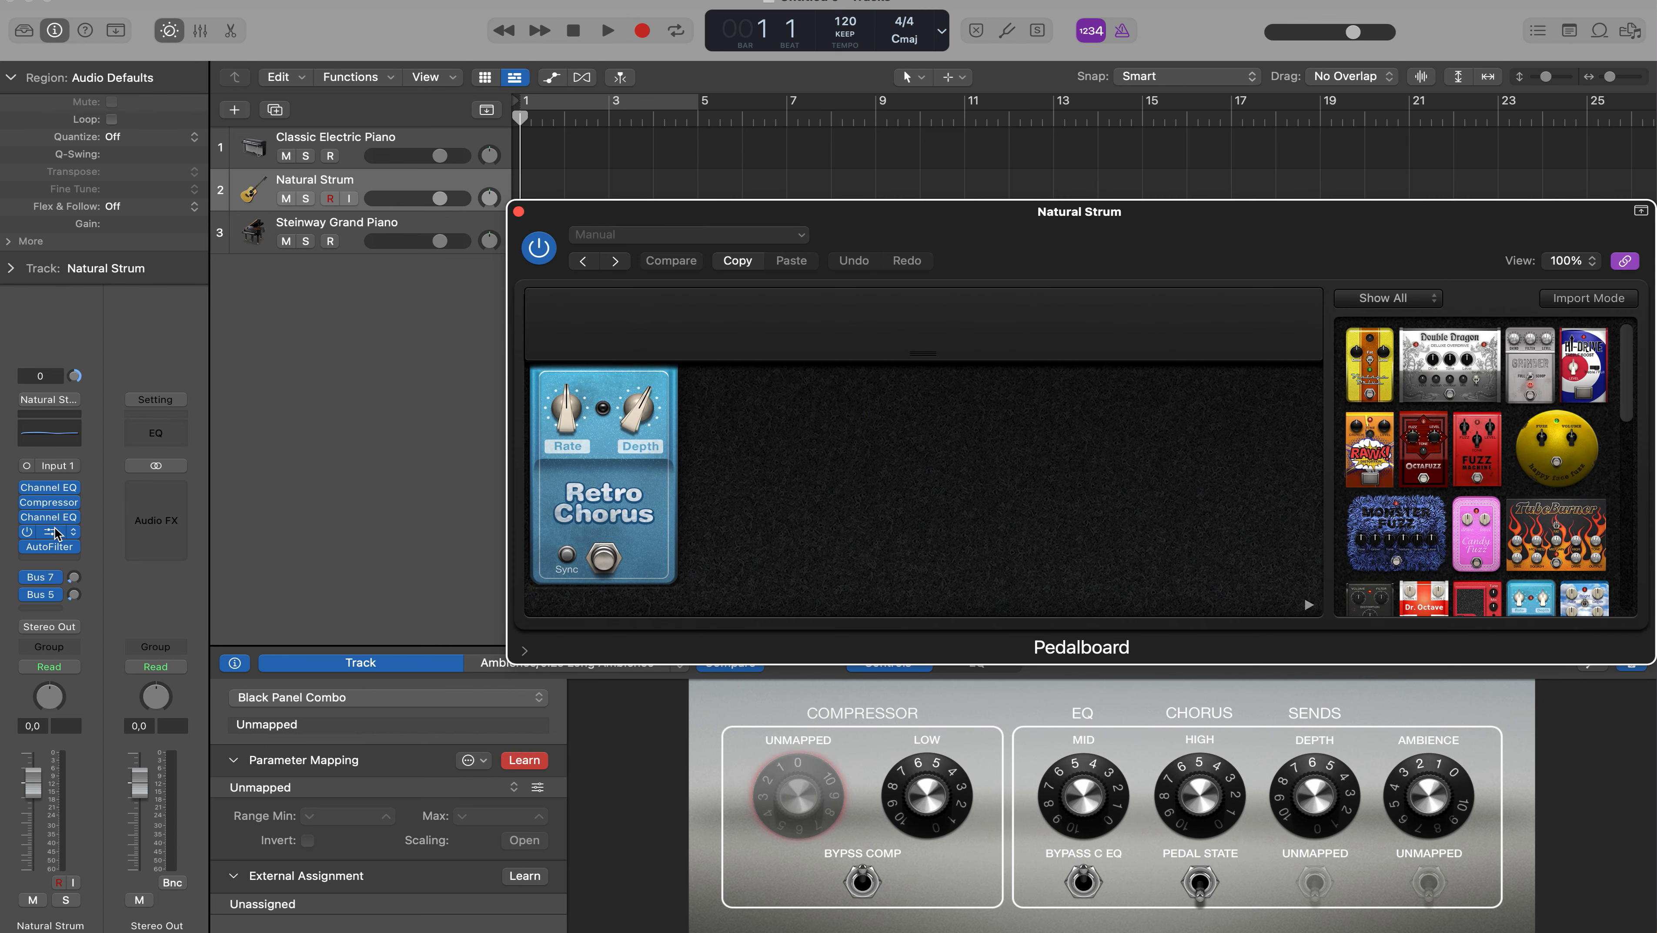
left_click_drag(858, 213, 707, 118)
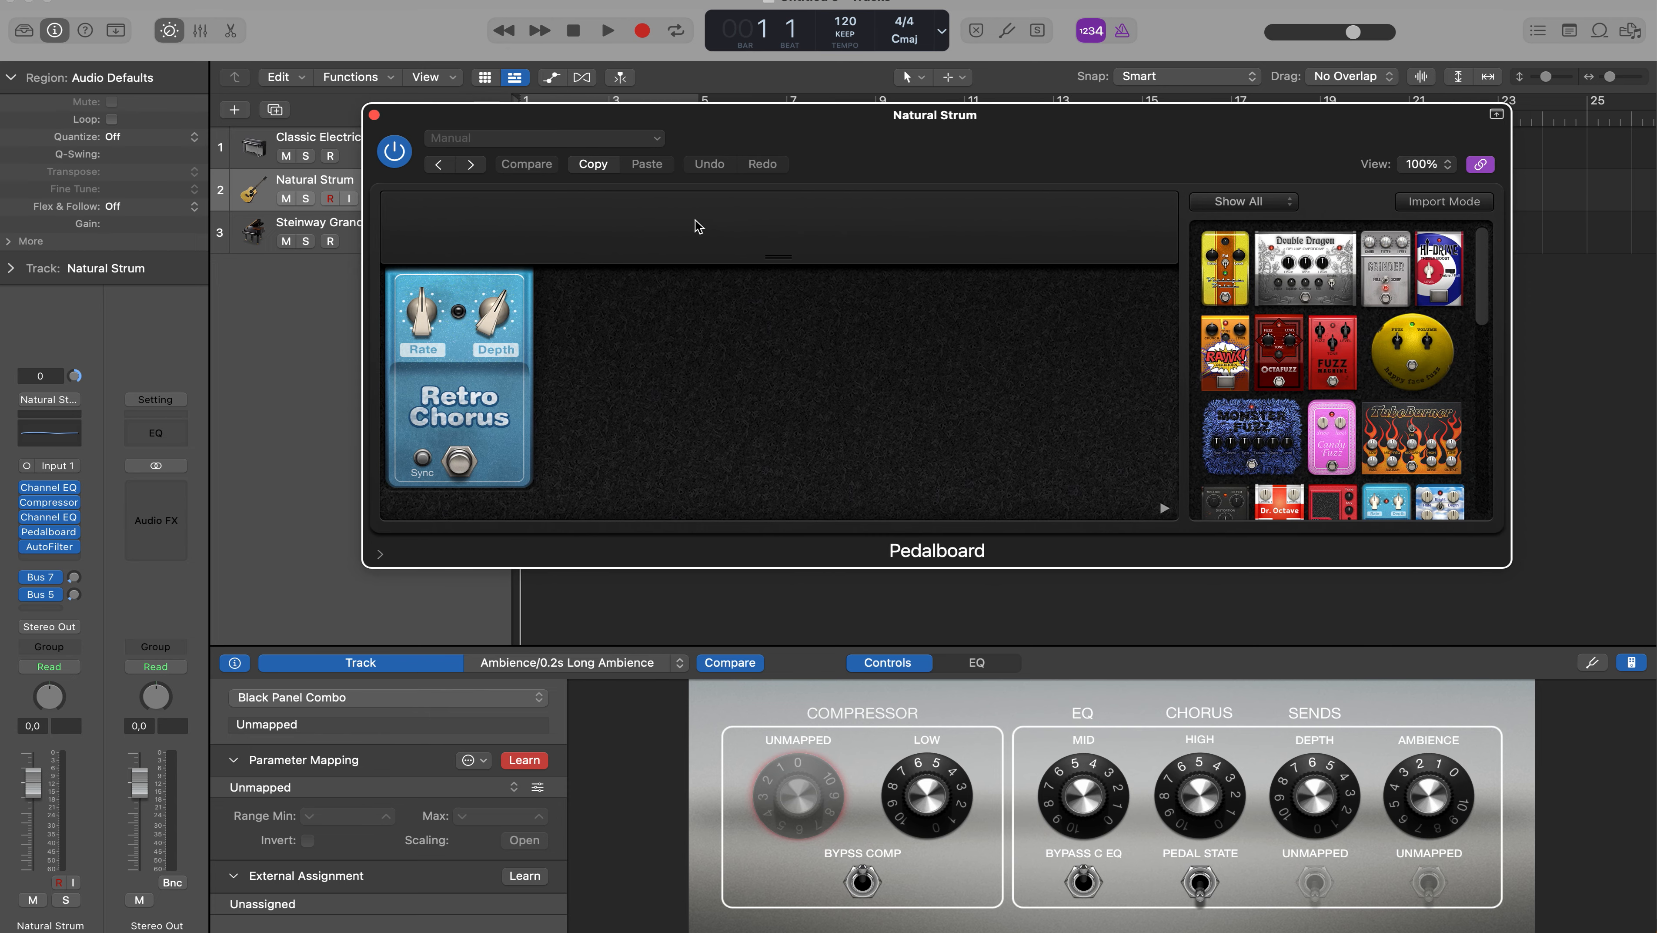
scroll(1384, 363, "down", 5)
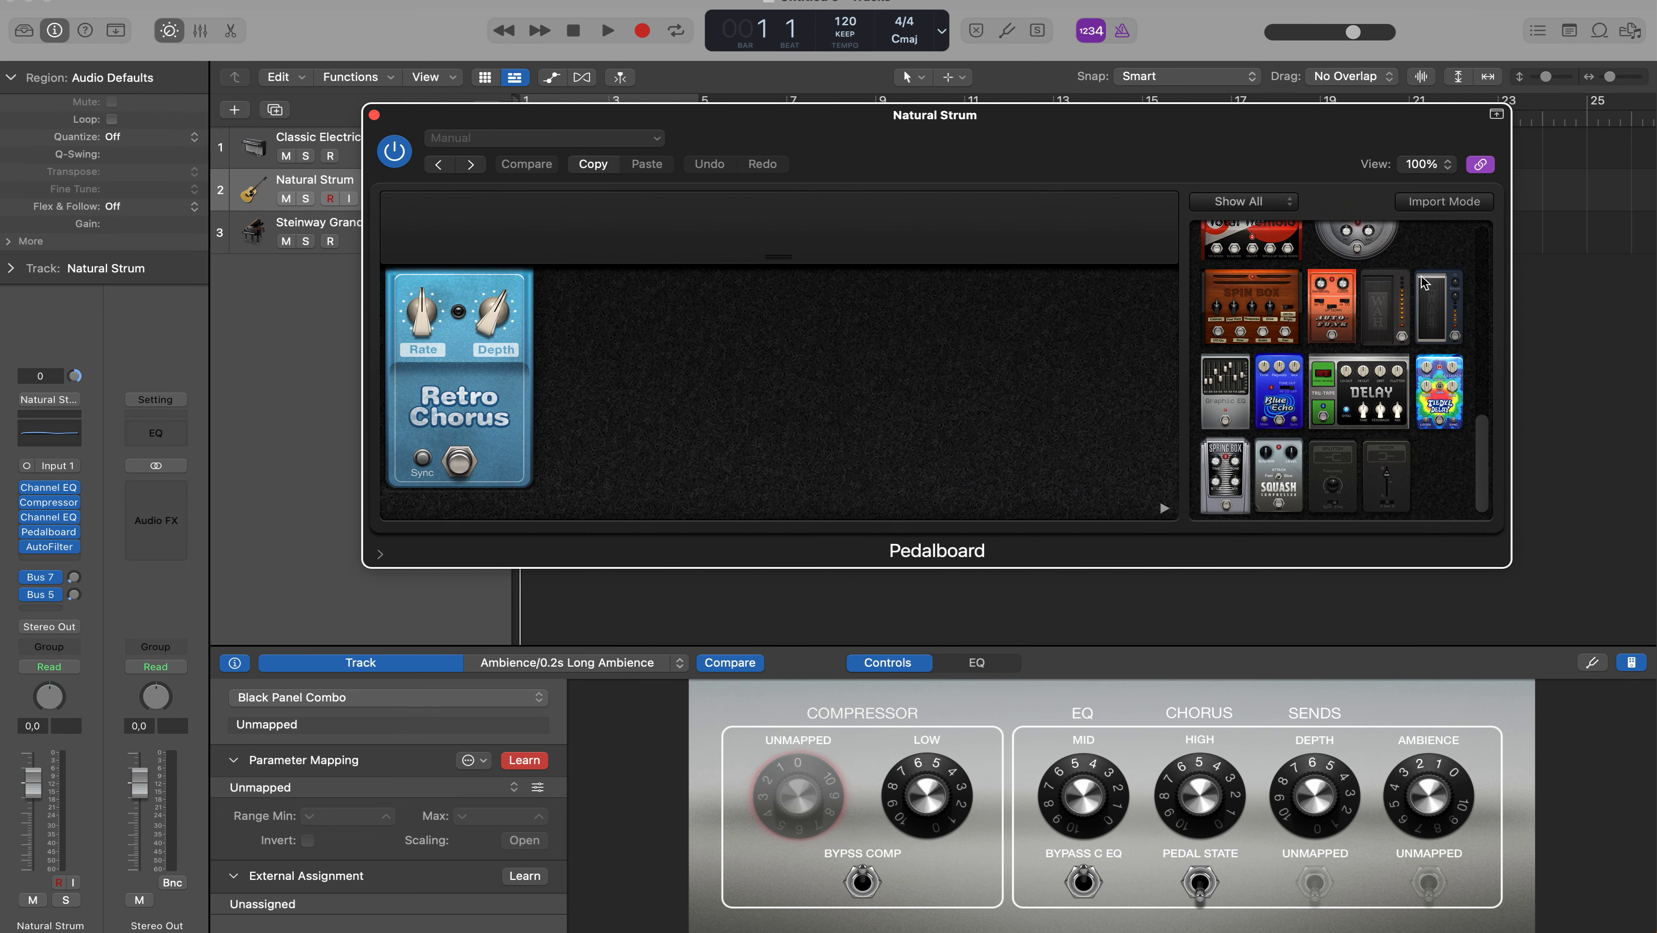
left_click_drag(1384, 304, 611, 361)
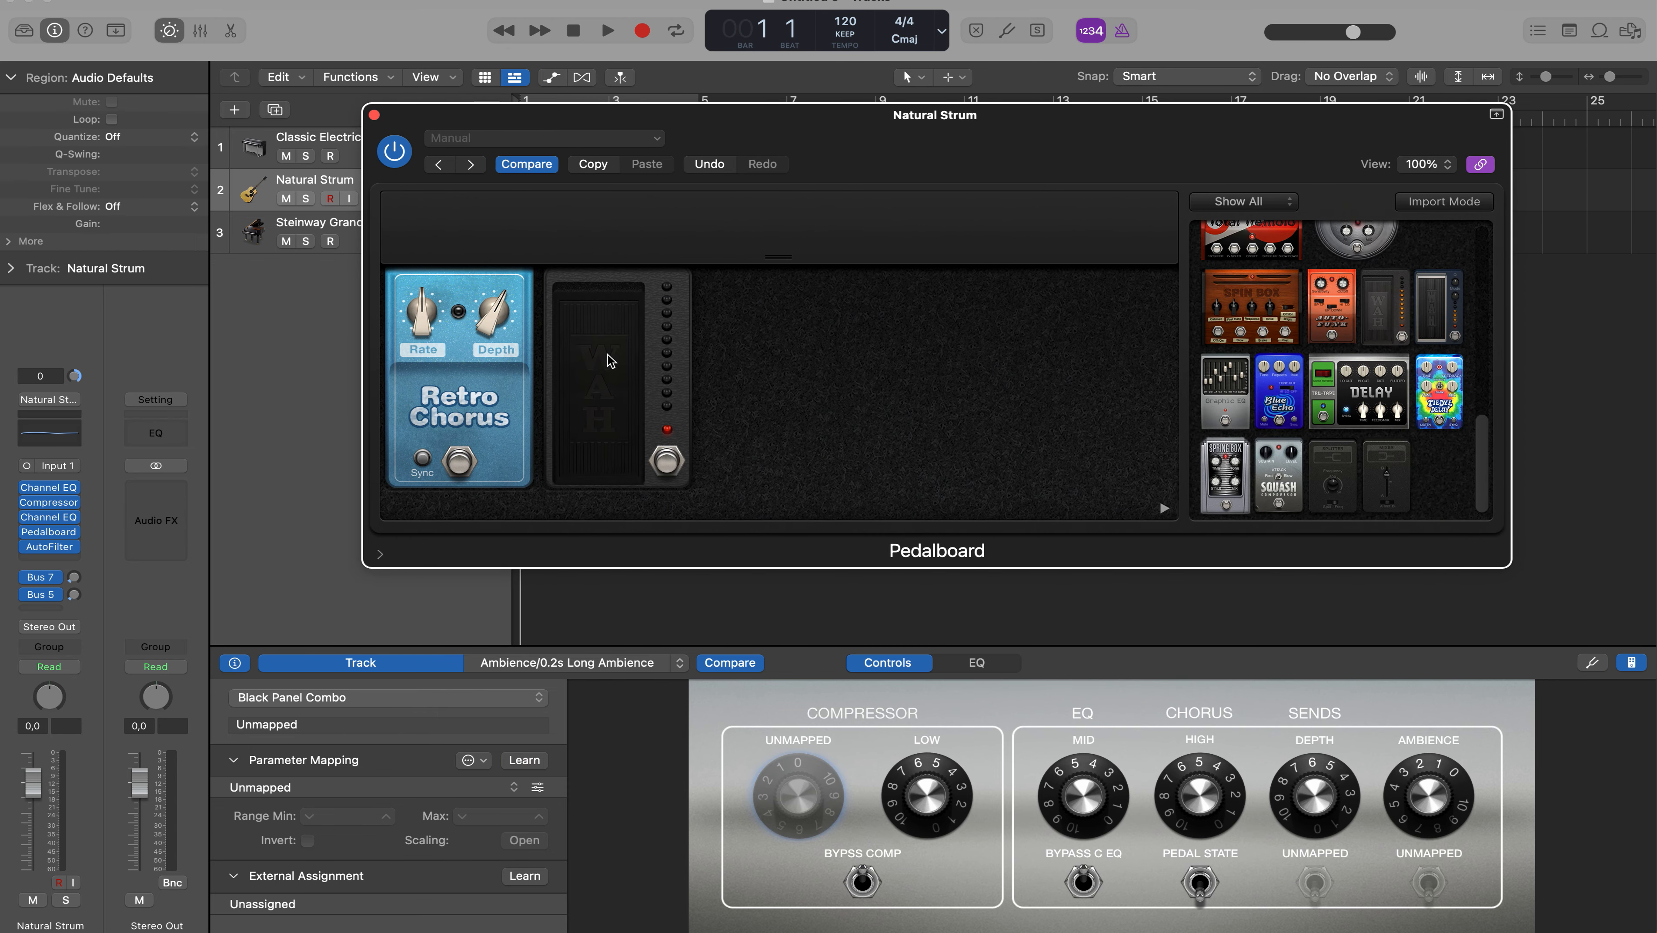
- Use Learn to map the emptied Compressor knob to the wah's Pedal Position and the Bypss Comp switch to its Pedal State
left_click(536, 760)
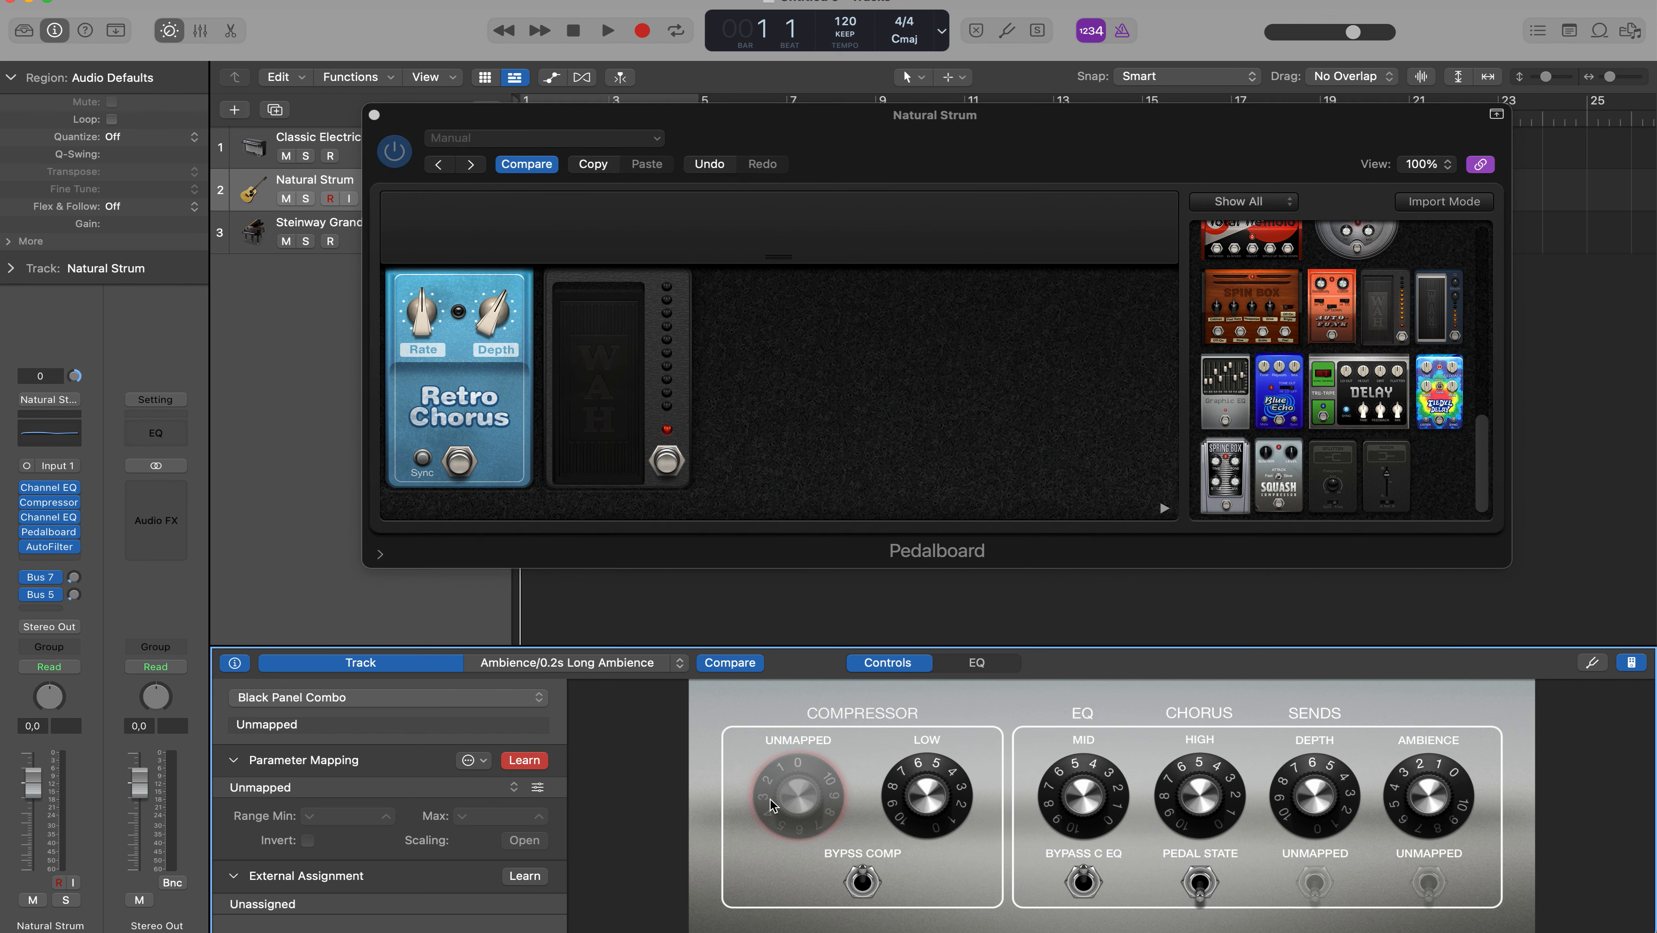
mouse_move(603, 394)
left_mouse_down()
mouse_move(604, 288)
mouse_move(592, 427)
mouse_move(601, 308)
mouse_move(605, 433)
mouse_move(619, 311)
mouse_move(615, 422)
left_mouse_up()
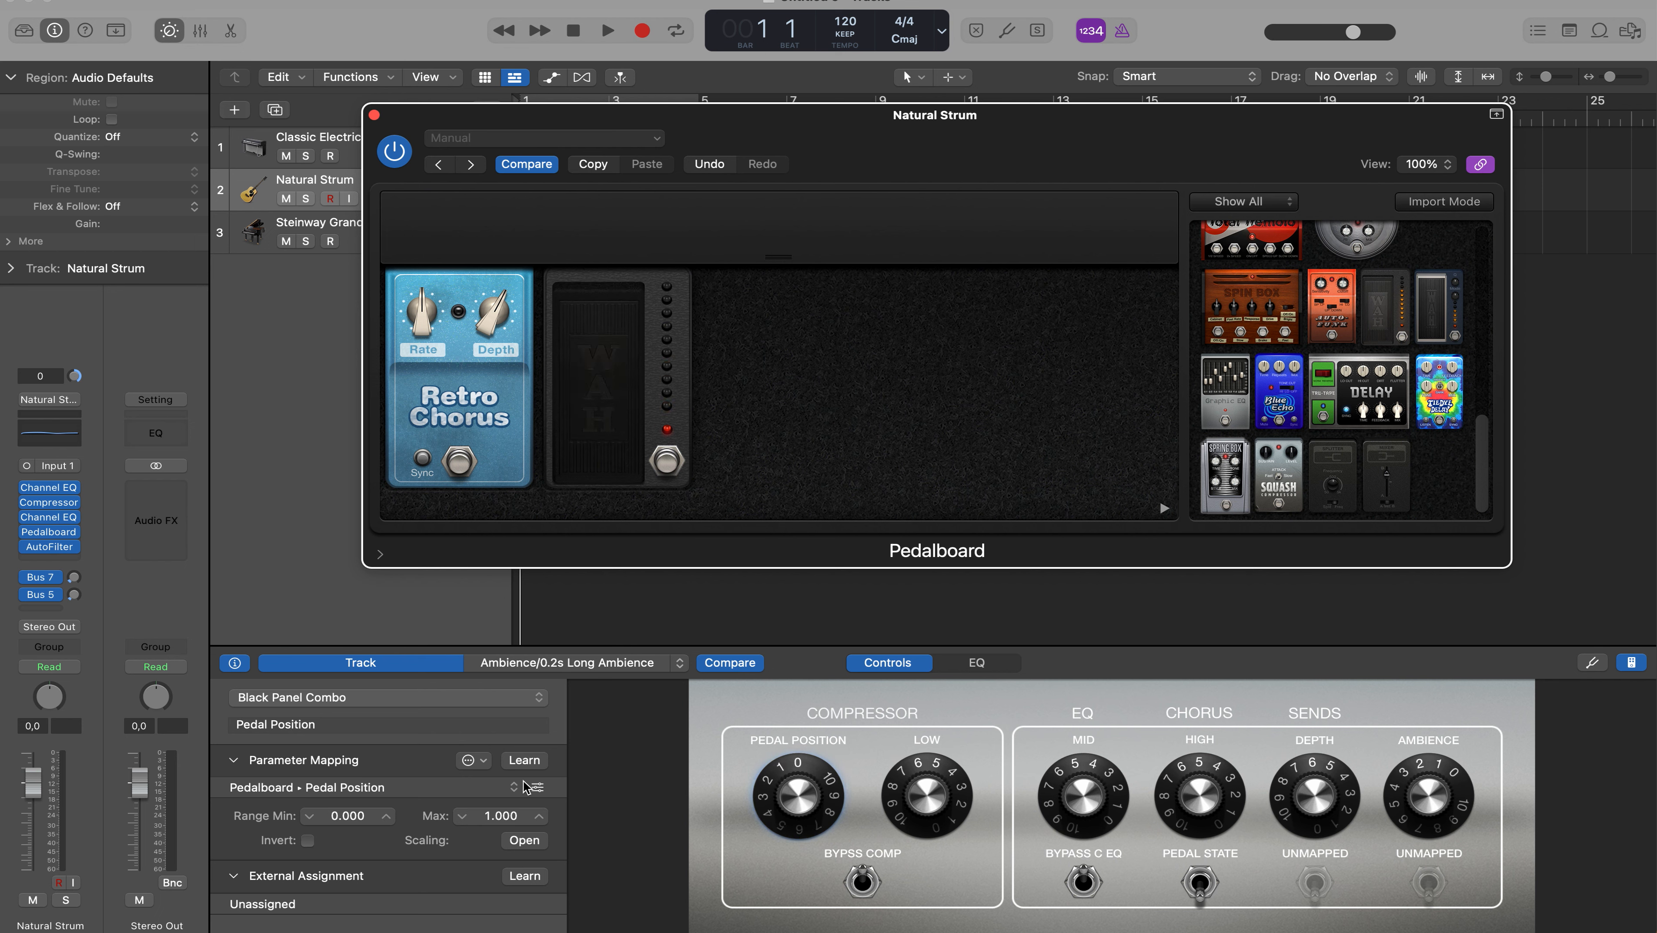
left_click(524, 761)
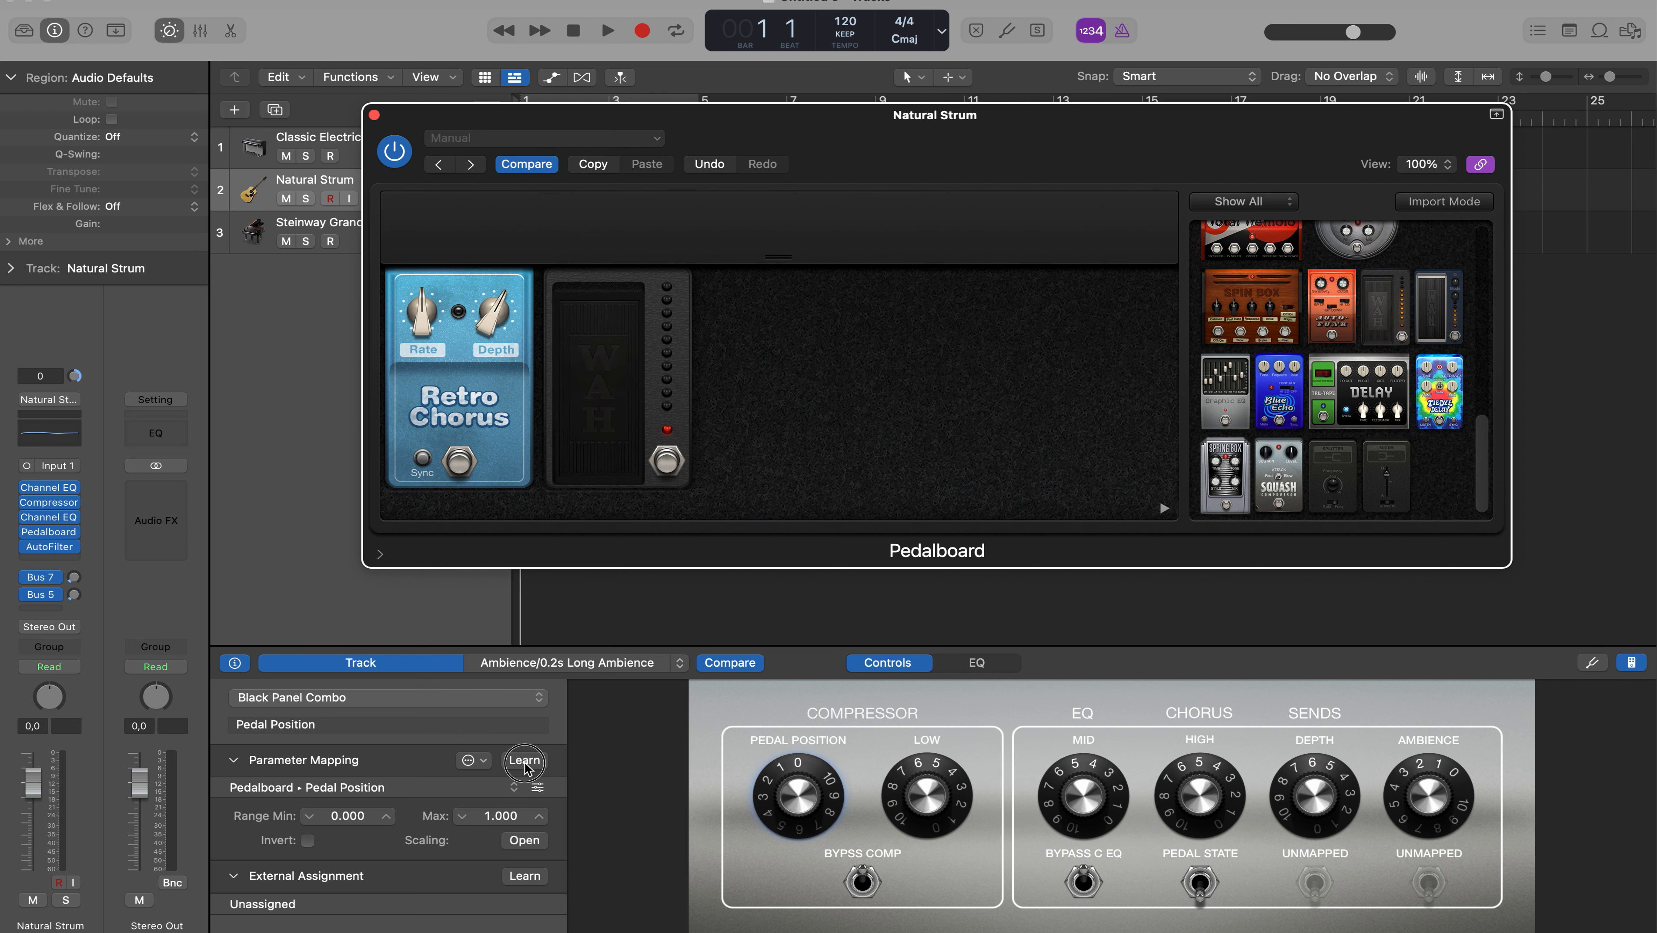
left_click(863, 883)
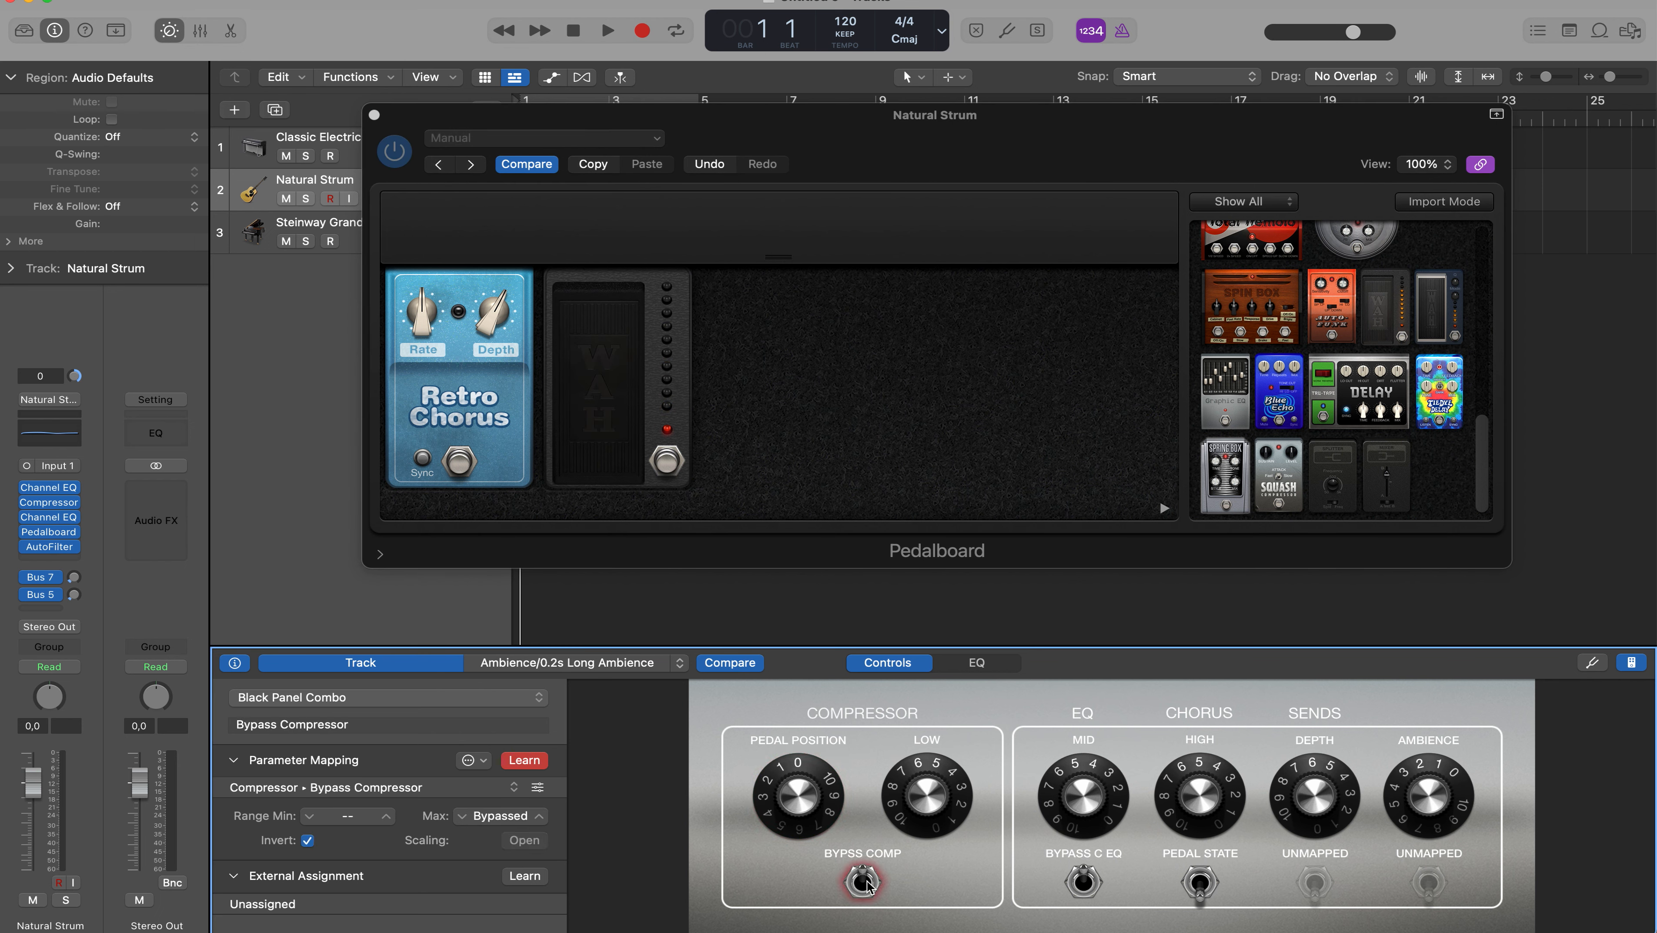
left_click(667, 461)
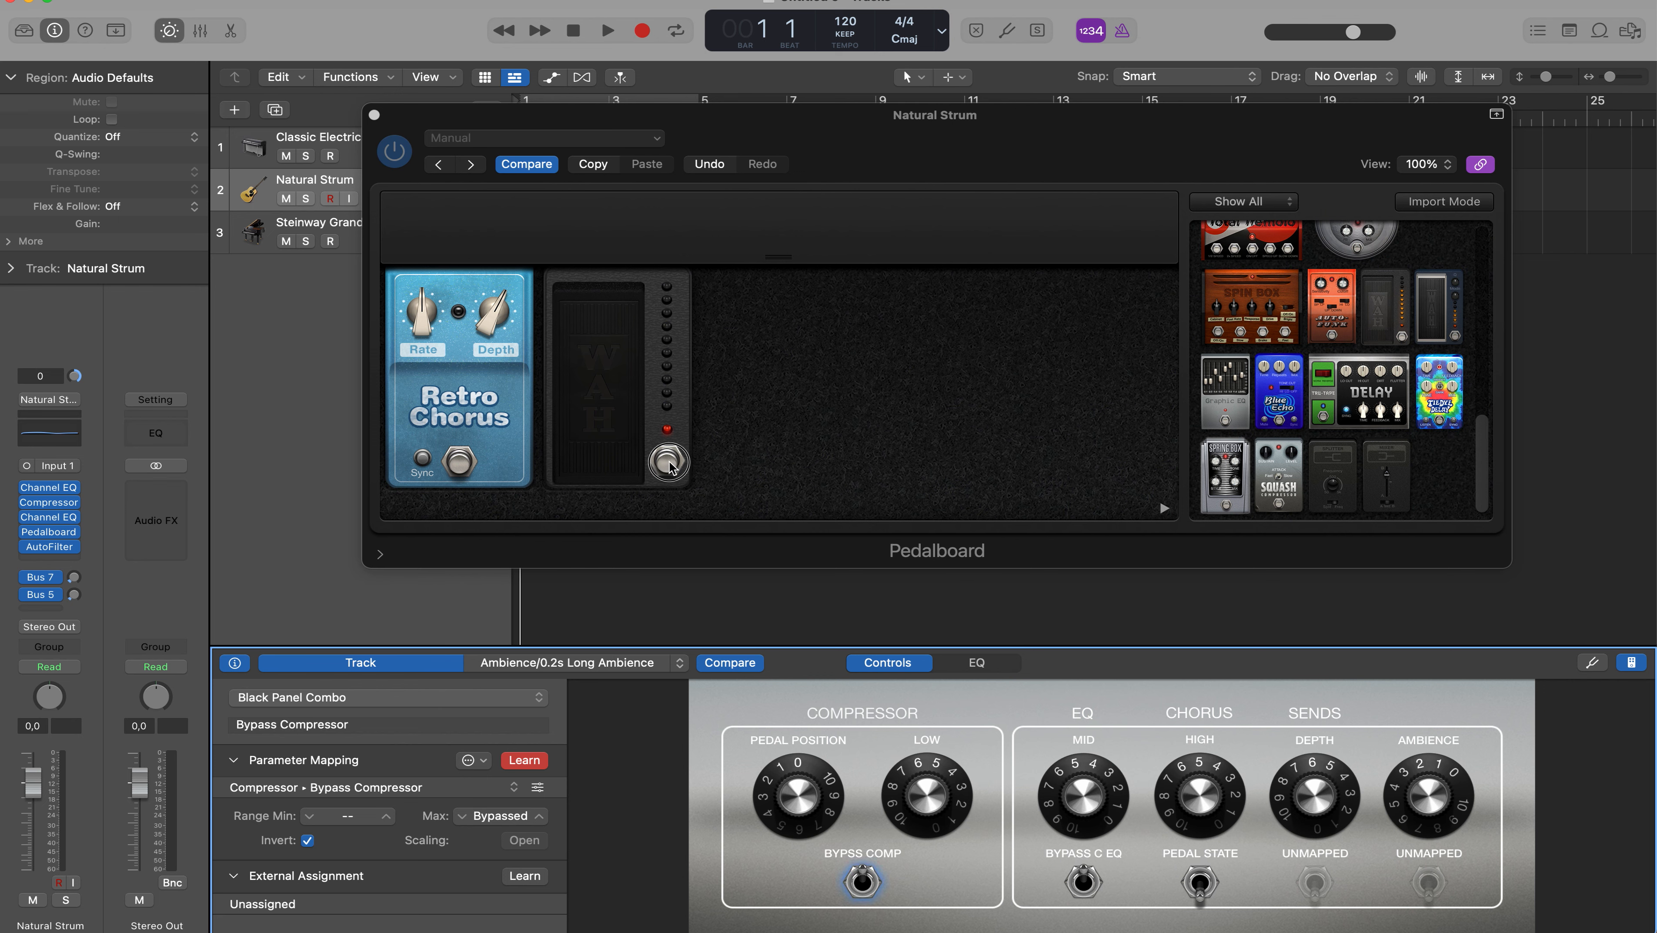
- Test the new wah mappings by toggling the Pedal State switch and turning the Pedal Position knob to about 56%
left_click(860, 897)
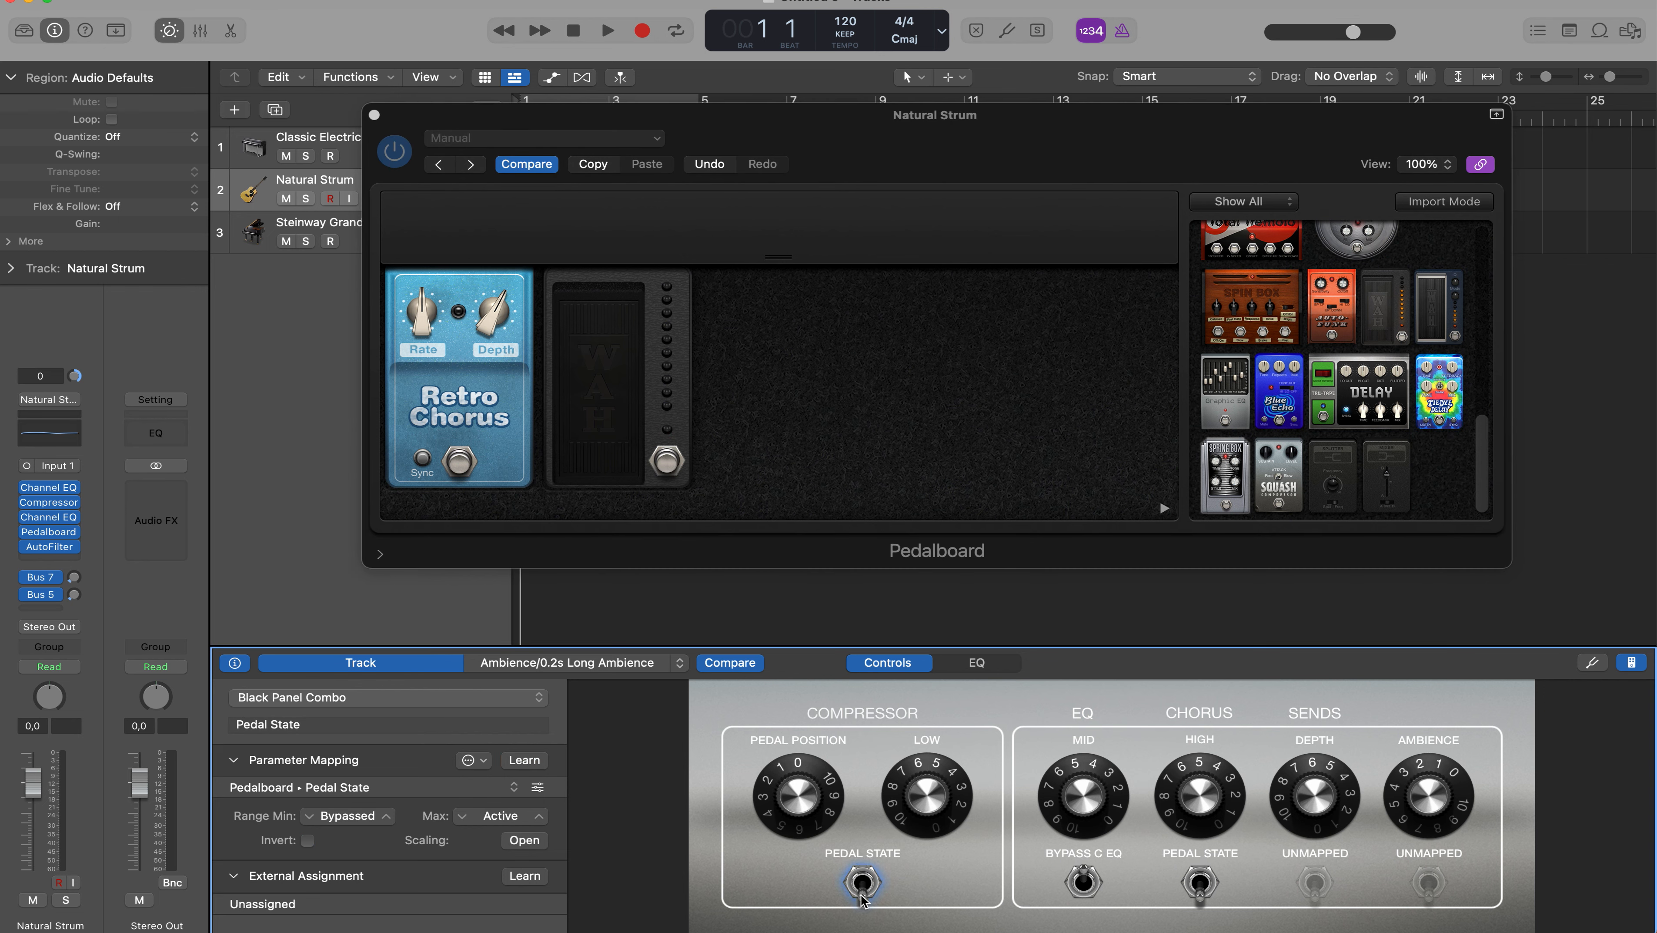
left_click(801, 800)
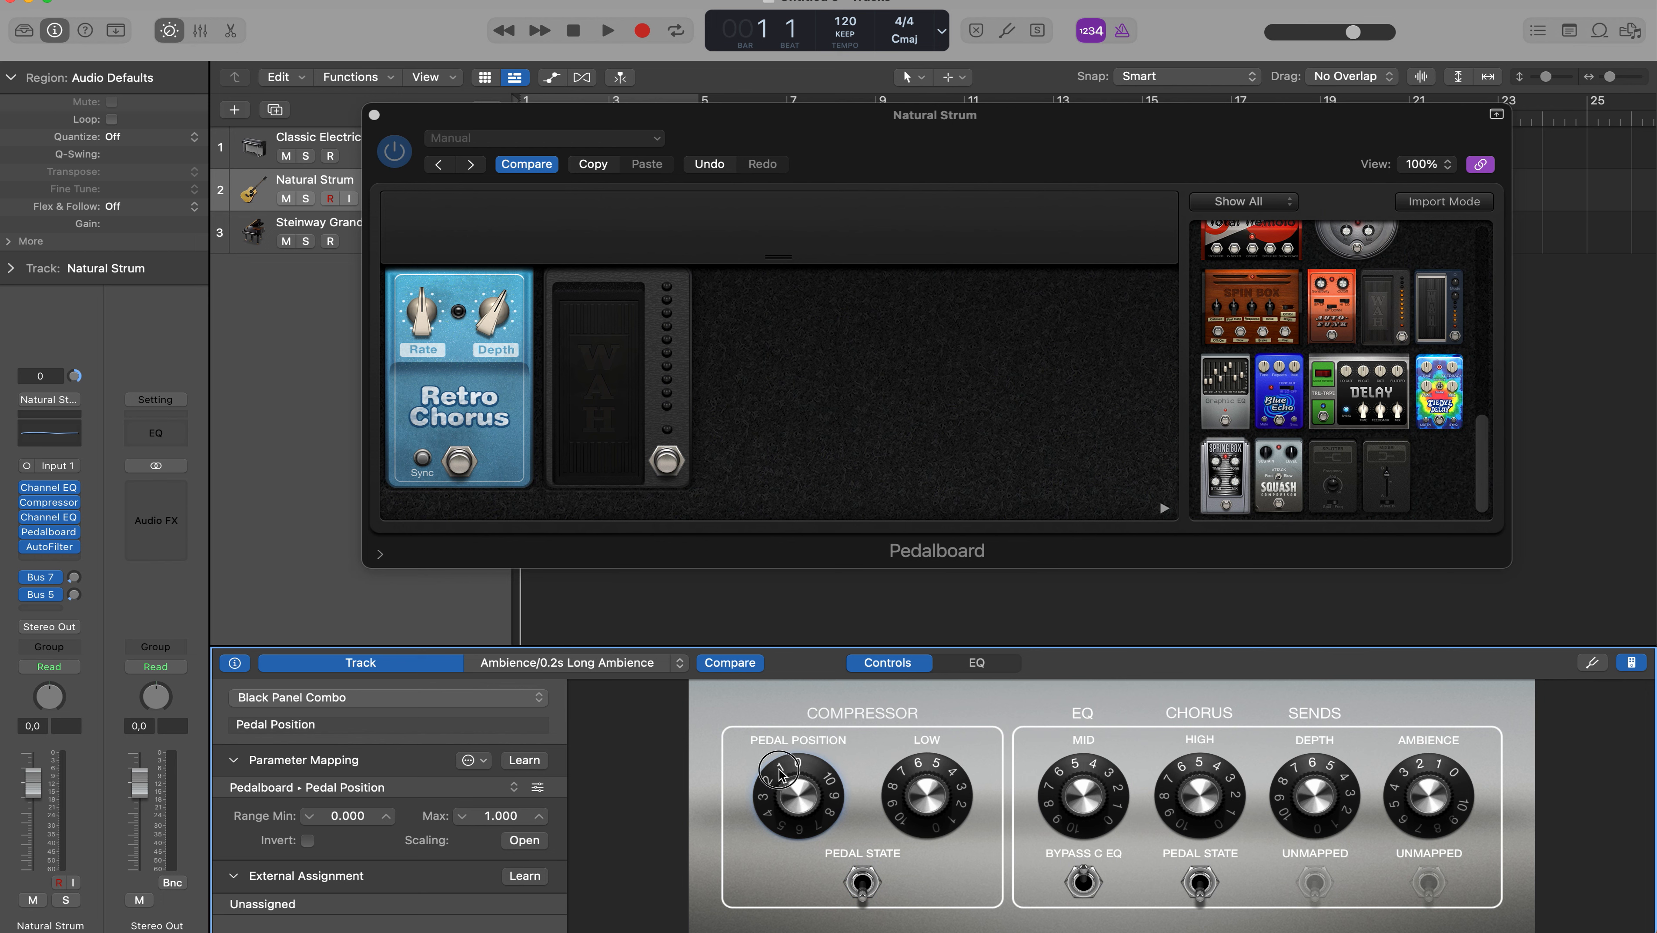
left_click_drag(780, 774, 785, 816)
left_click(869, 883)
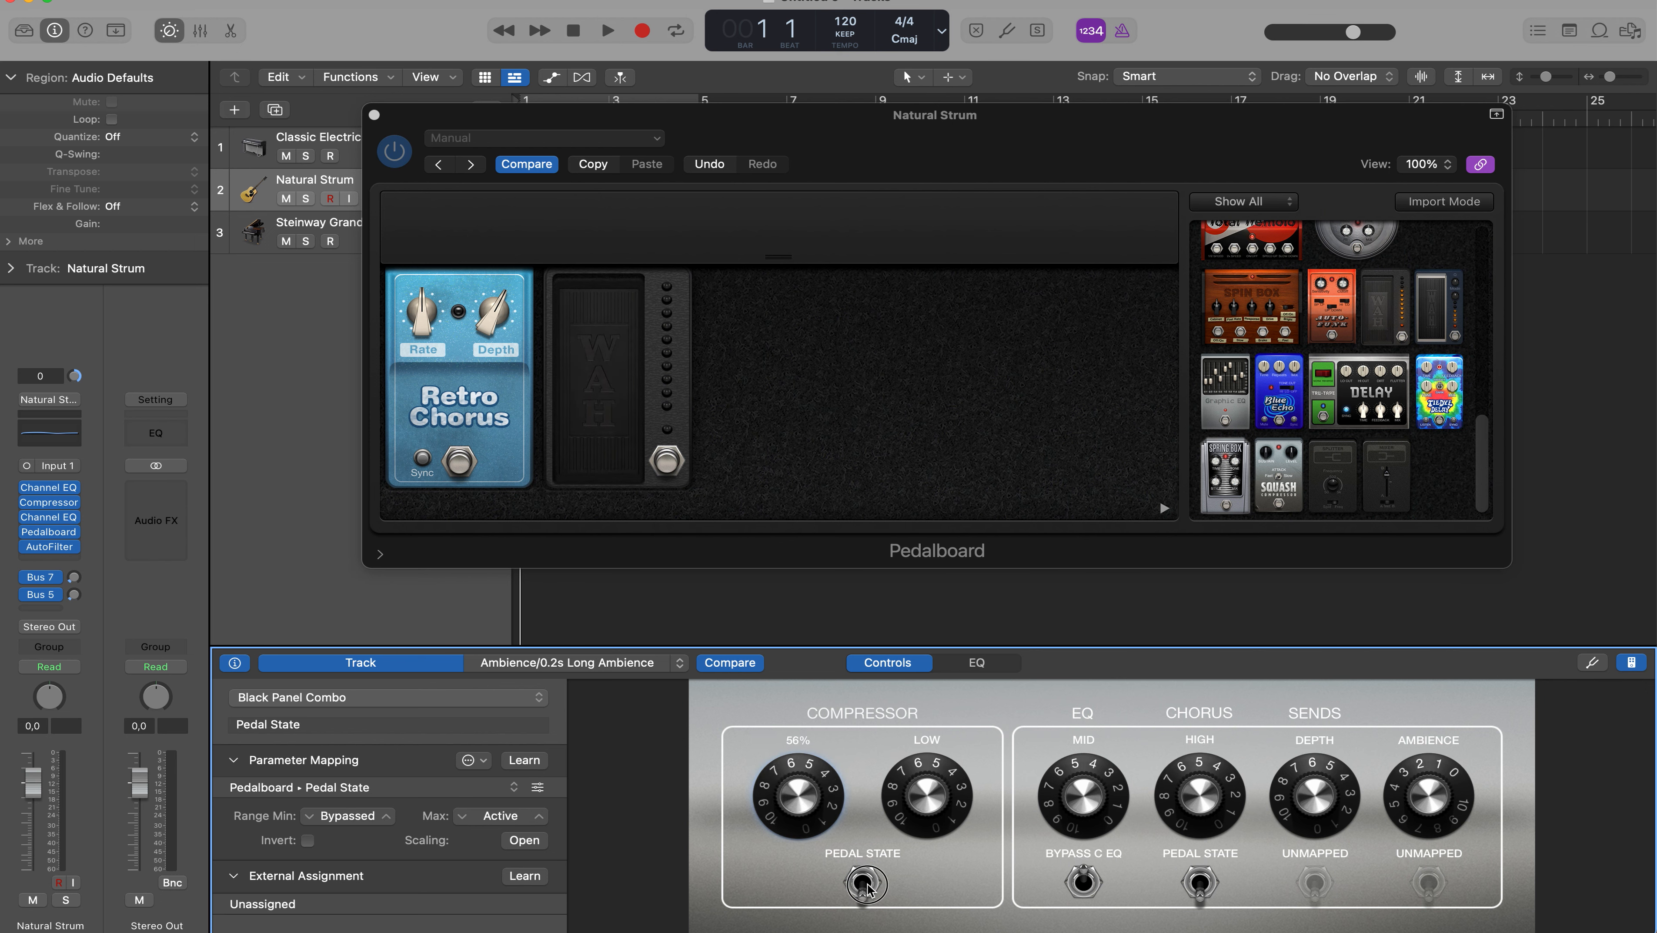
left_click(777, 800)
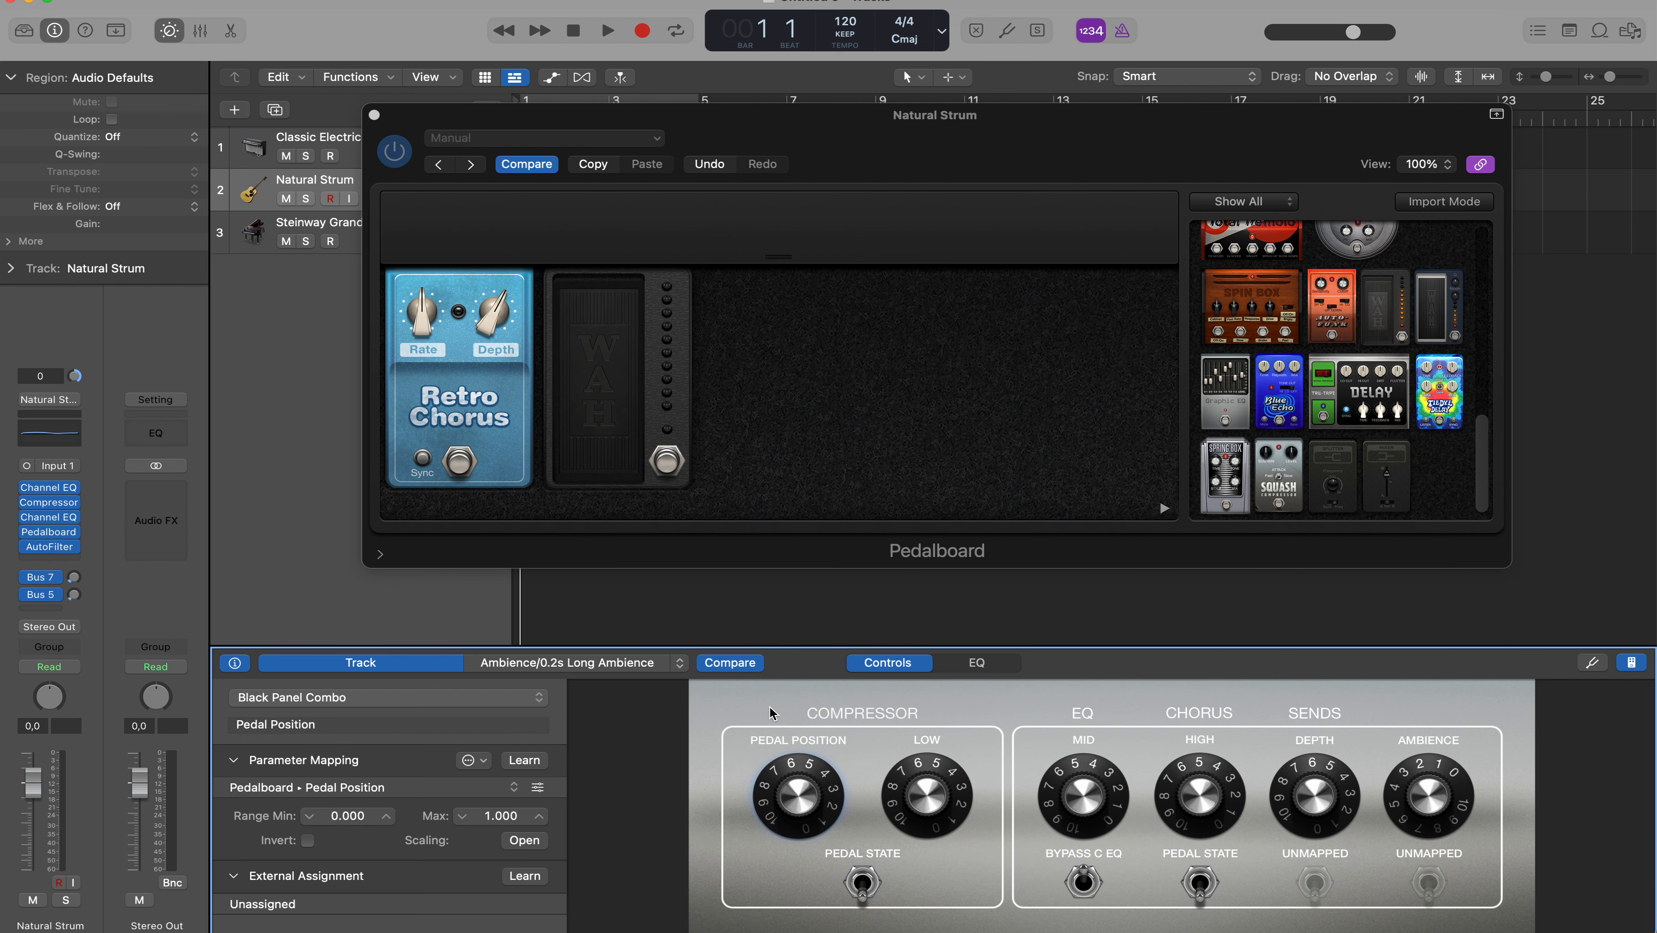
- Open both Channel EQ plug-ins in separate unlinked windows and arrange them so both bypass controls are reachable
left_click(48, 518)
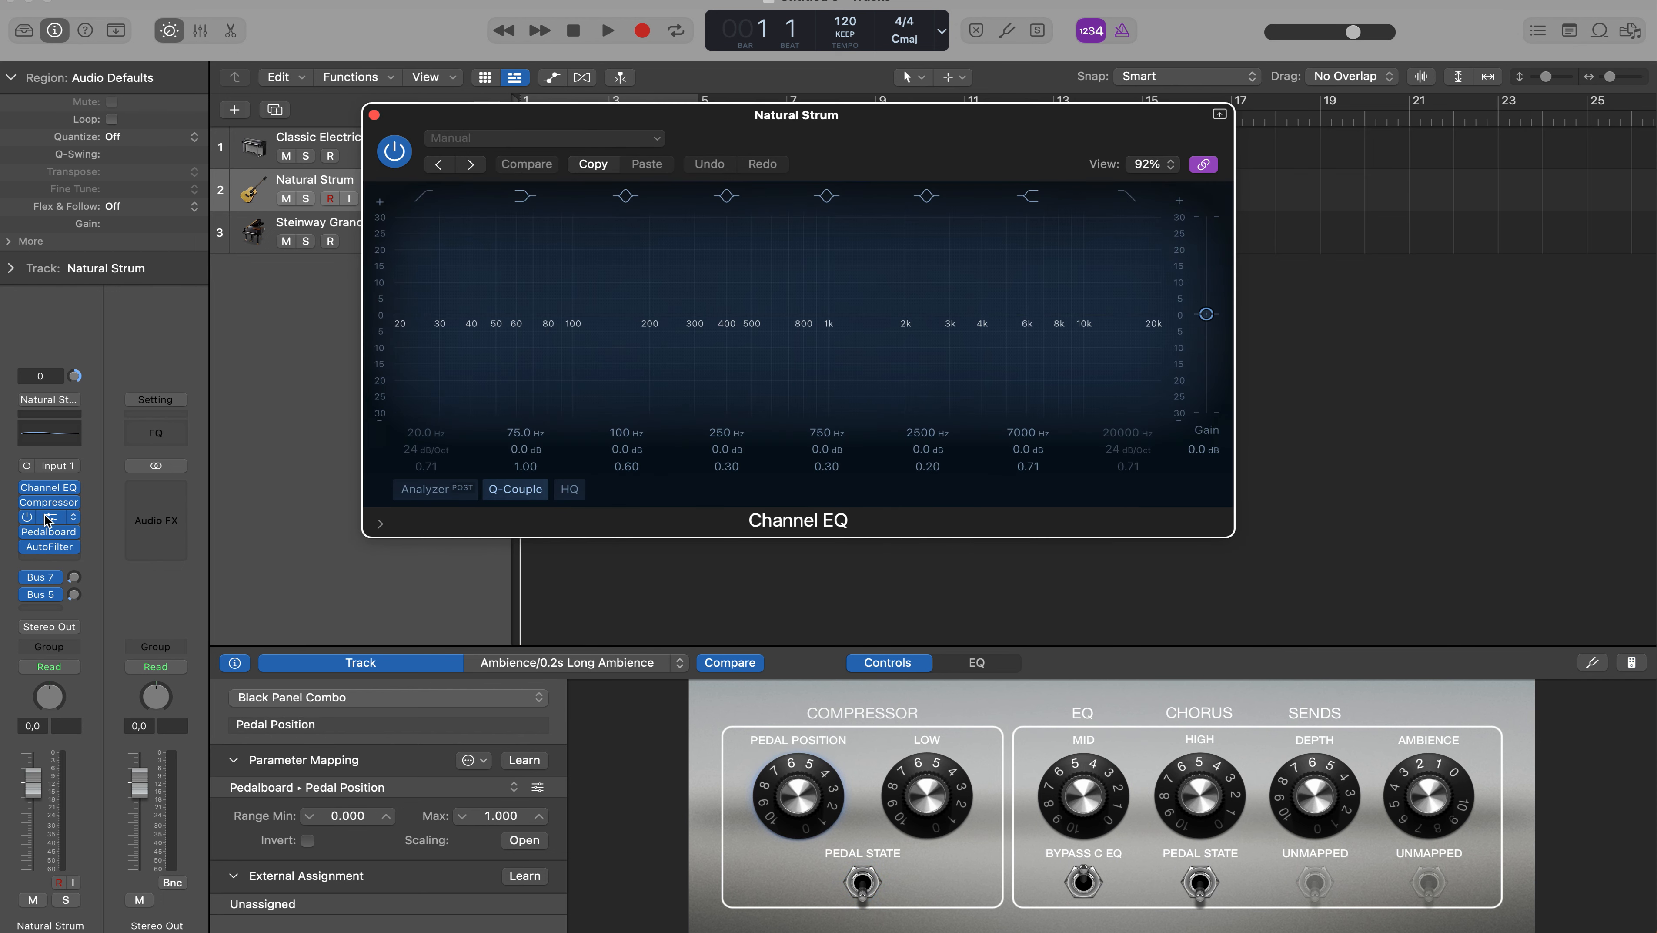
left_click(51, 489)
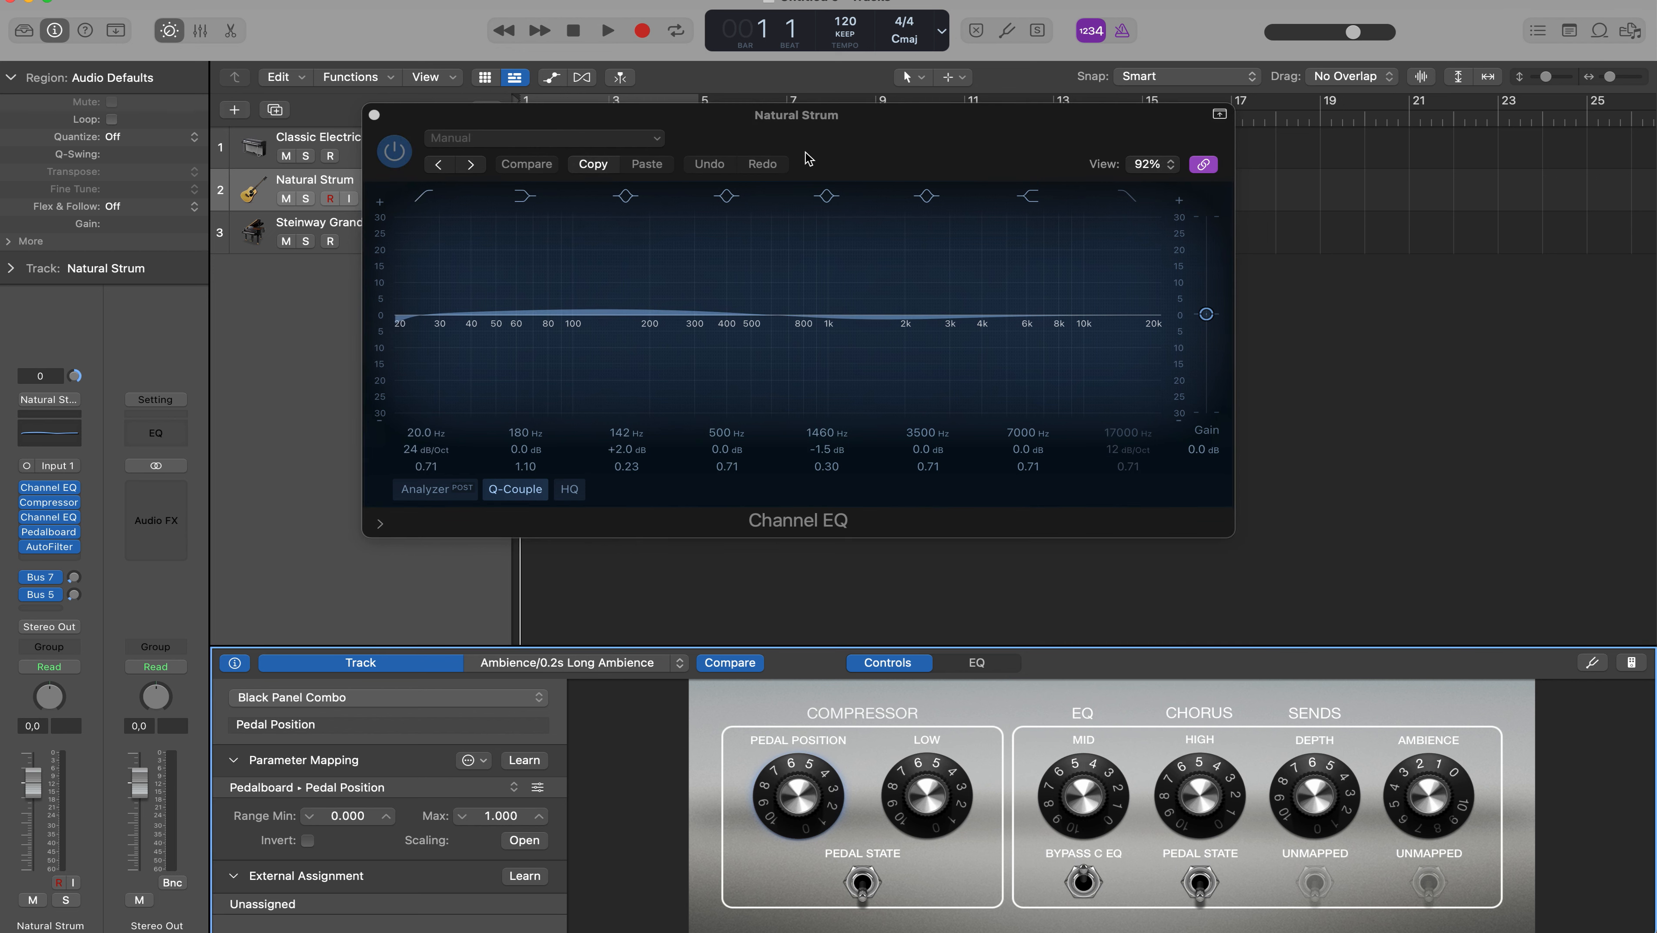
left_click_drag(843, 115, 925, 114)
left_click(1282, 163)
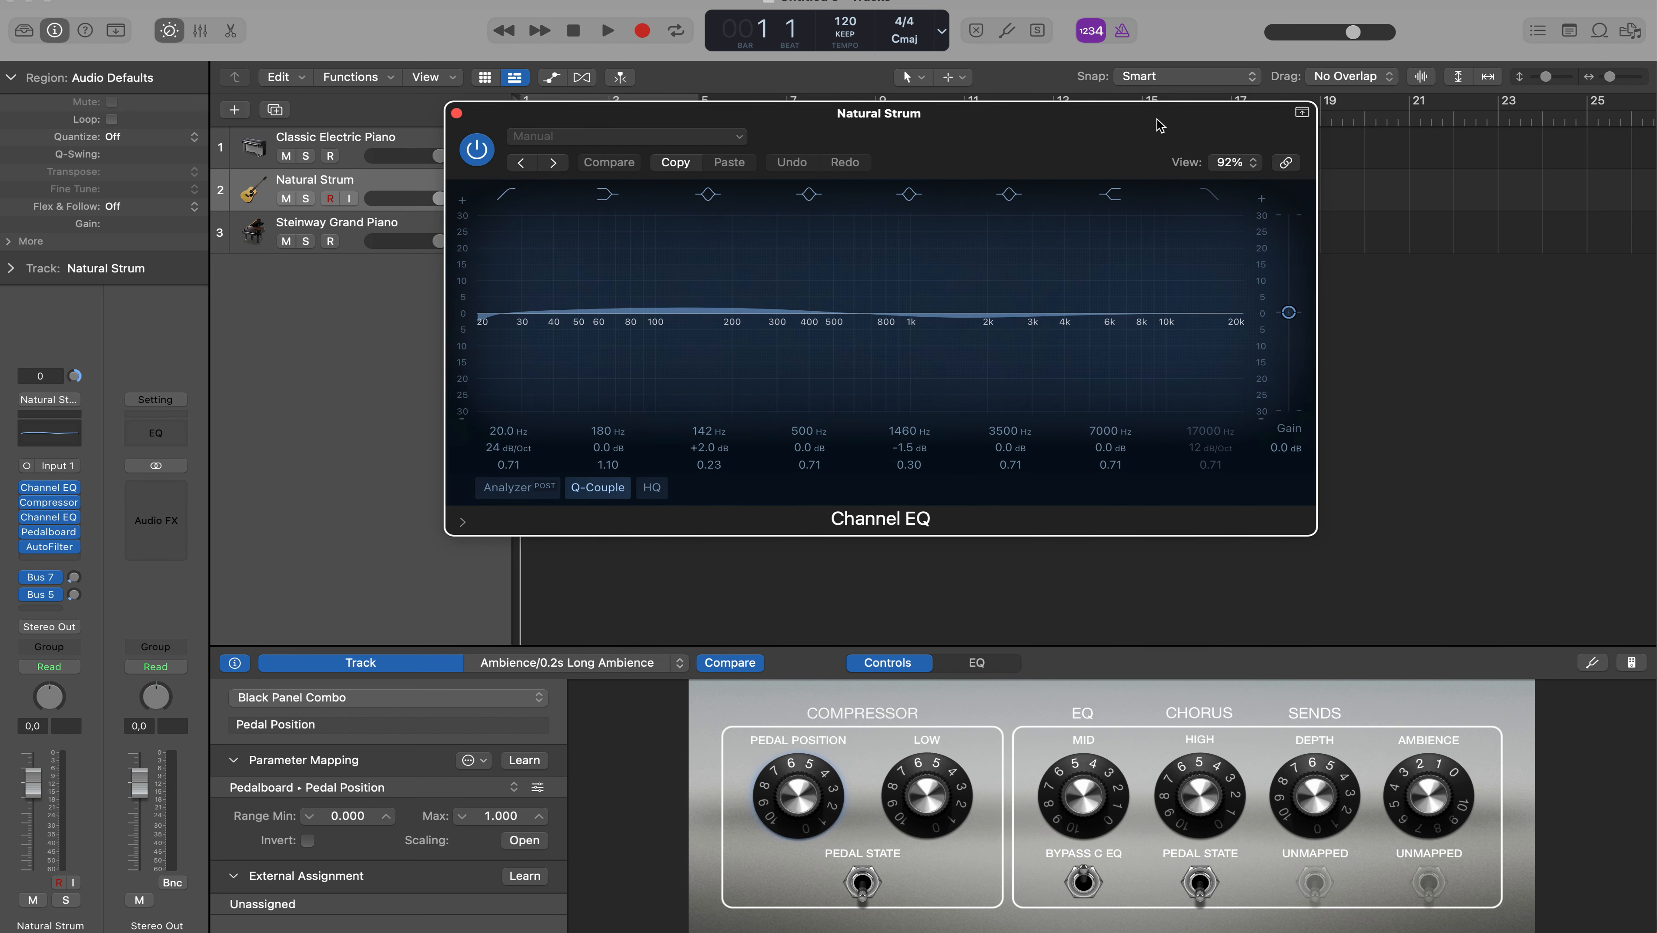
left_click(51, 519)
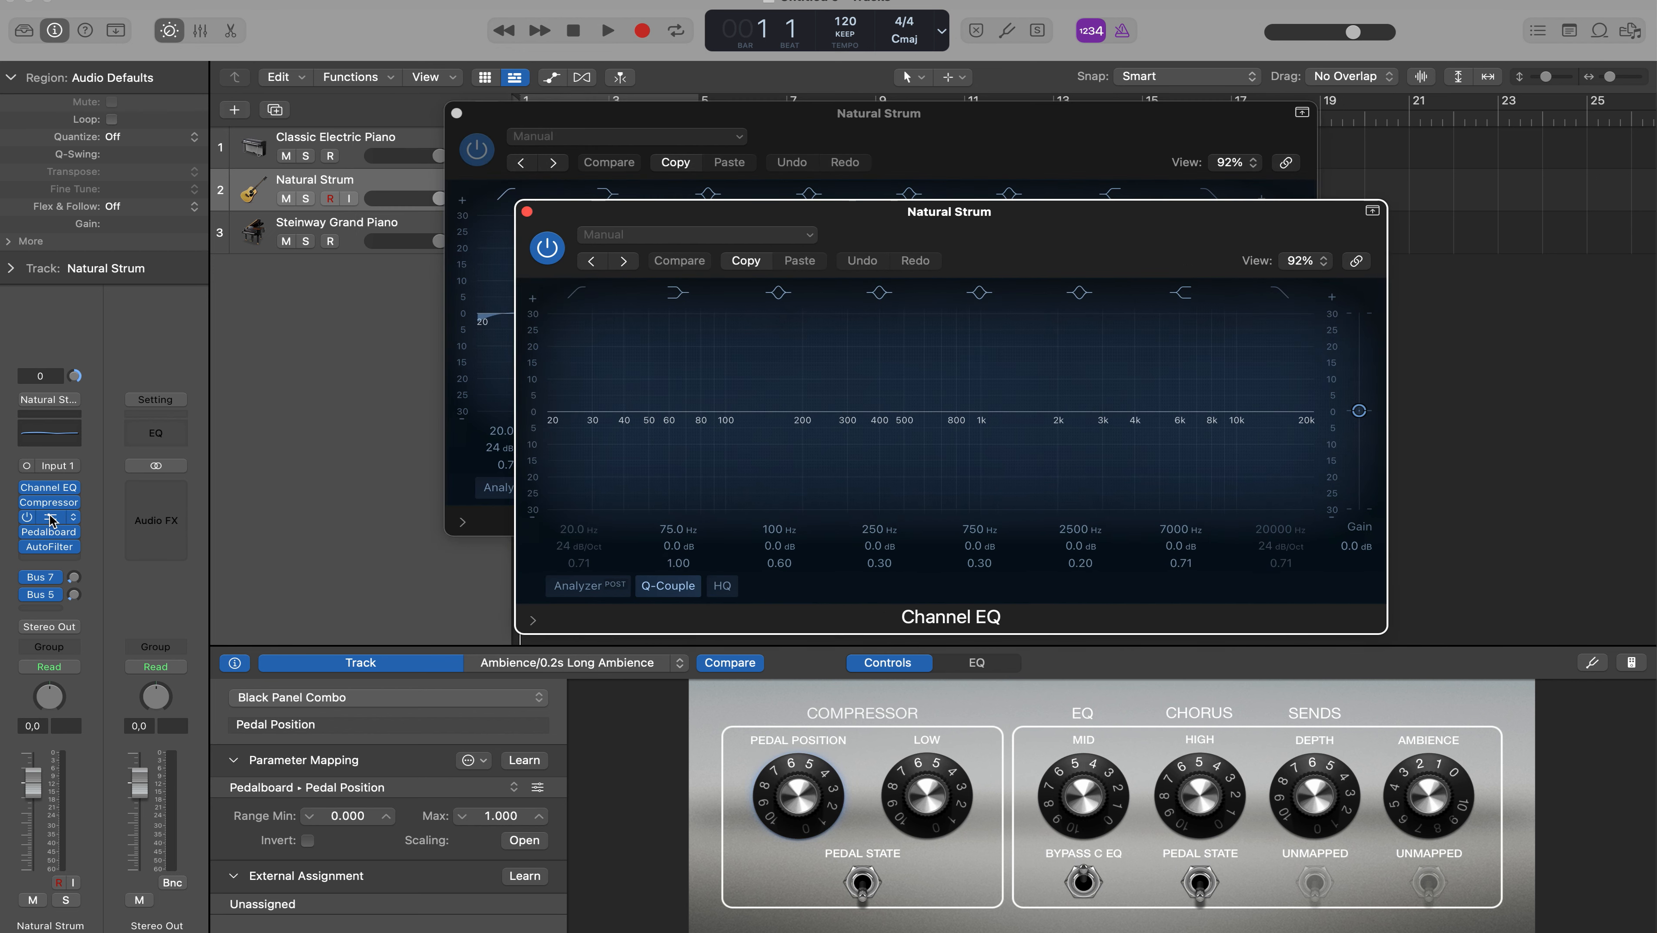
left_click_drag(986, 222, 1053, 198)
- Use Learn to map the unmapped switch below the Depth knob to the second Channel EQ's bypass
left_click(1319, 880)
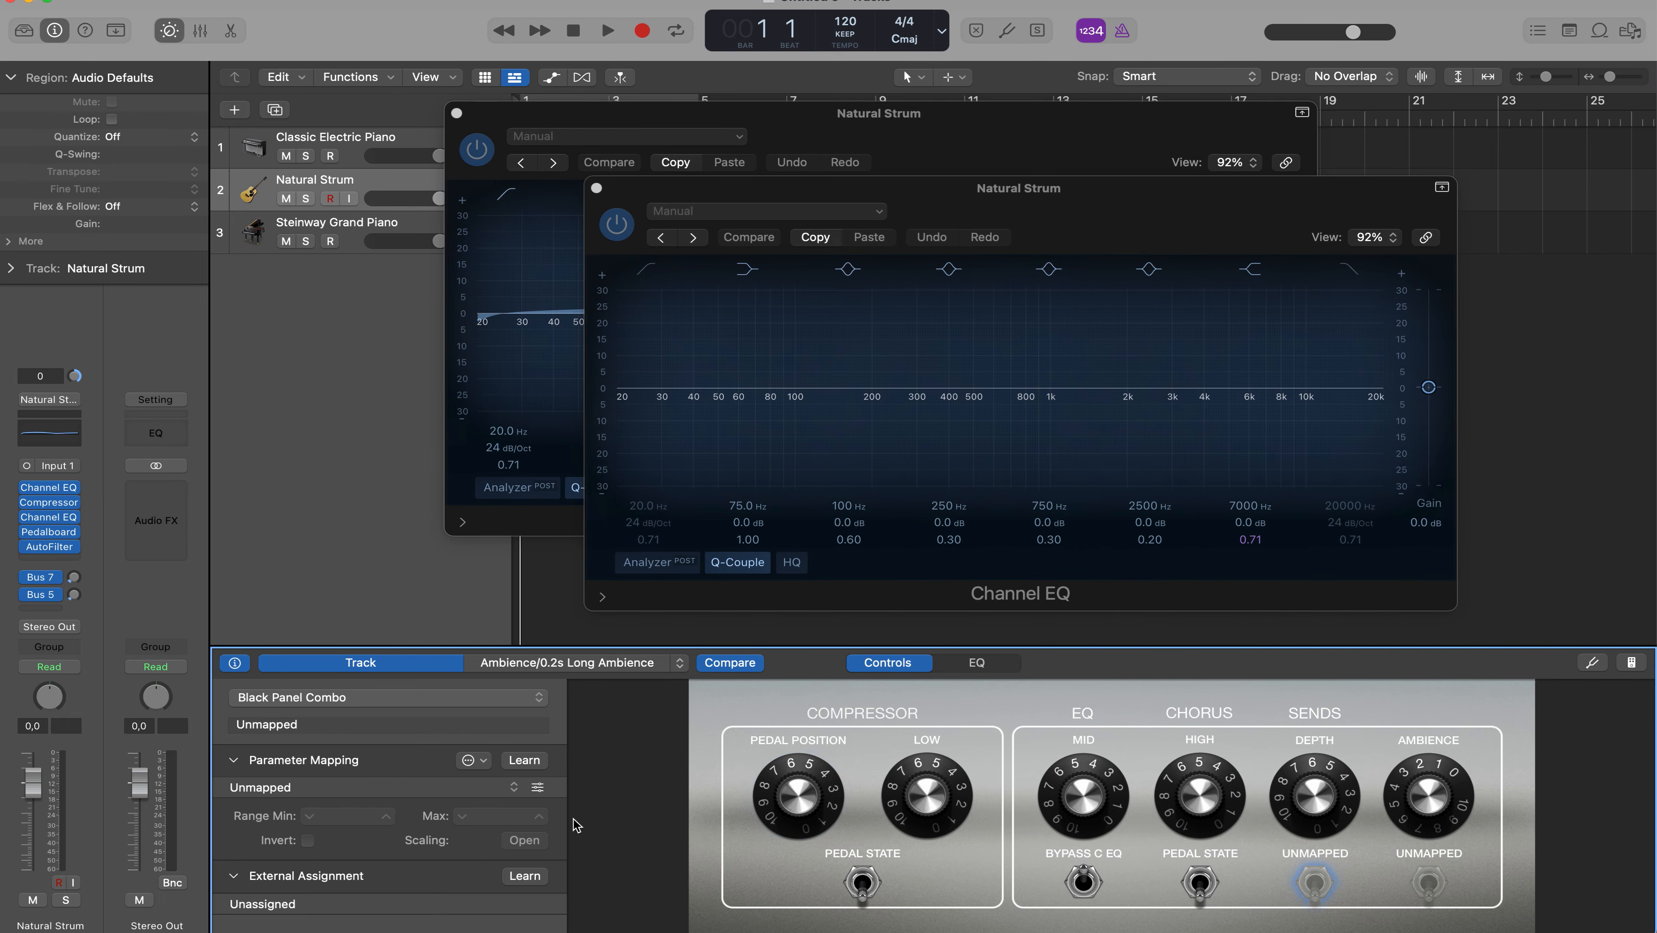
left_click(526, 765)
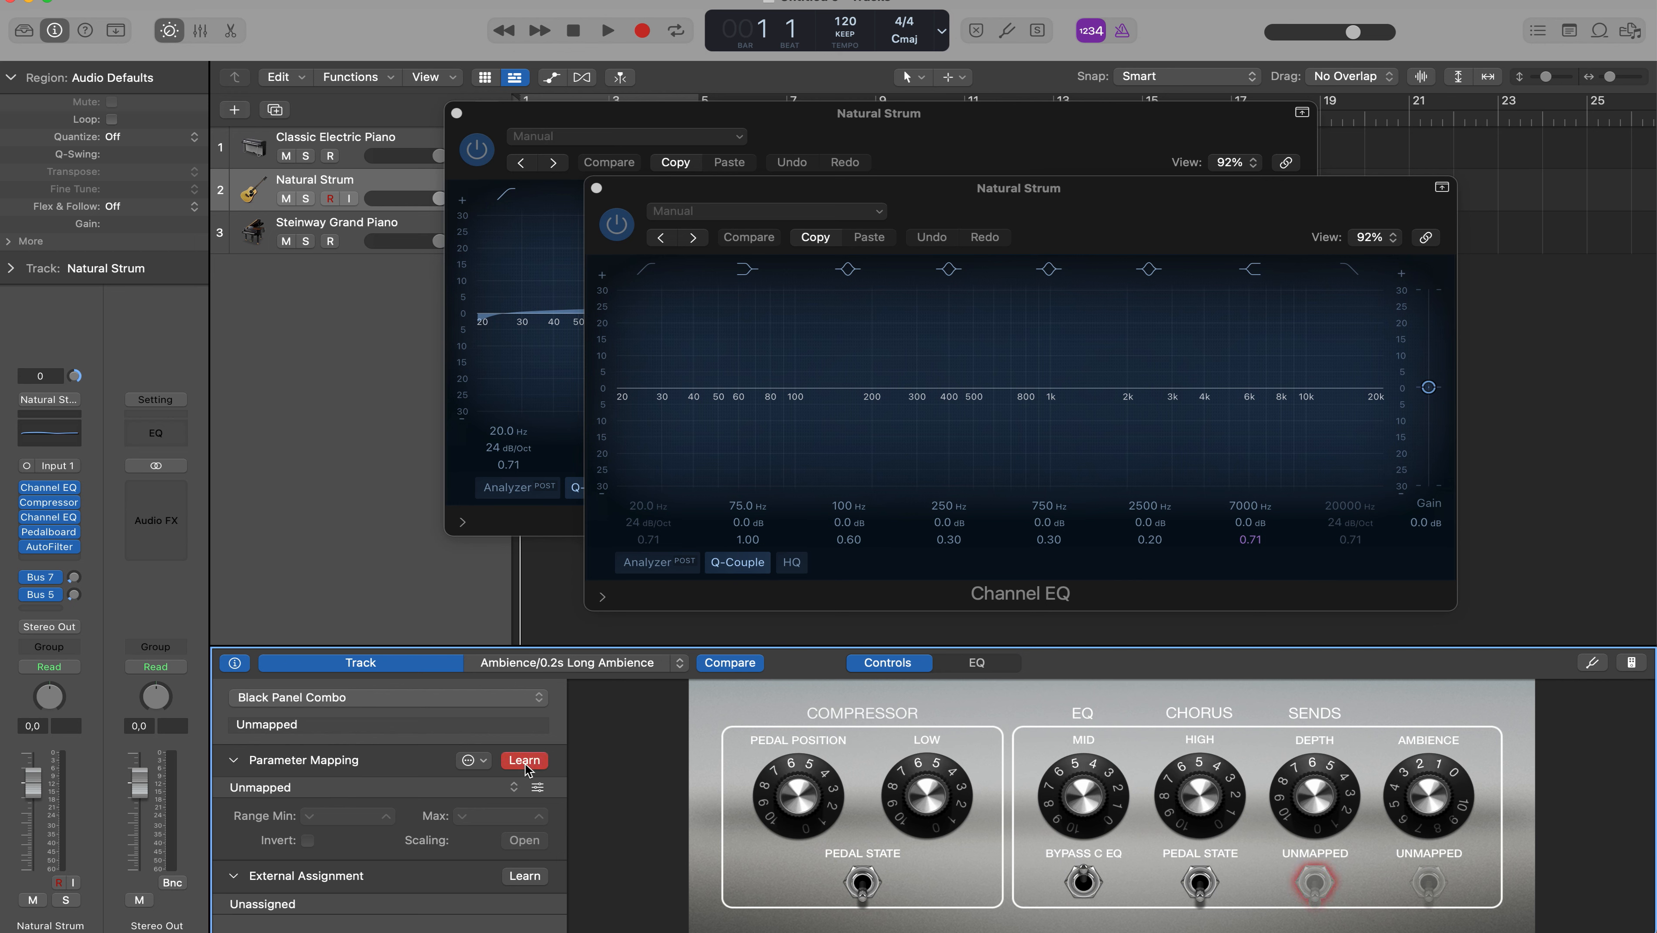
left_click(617, 225)
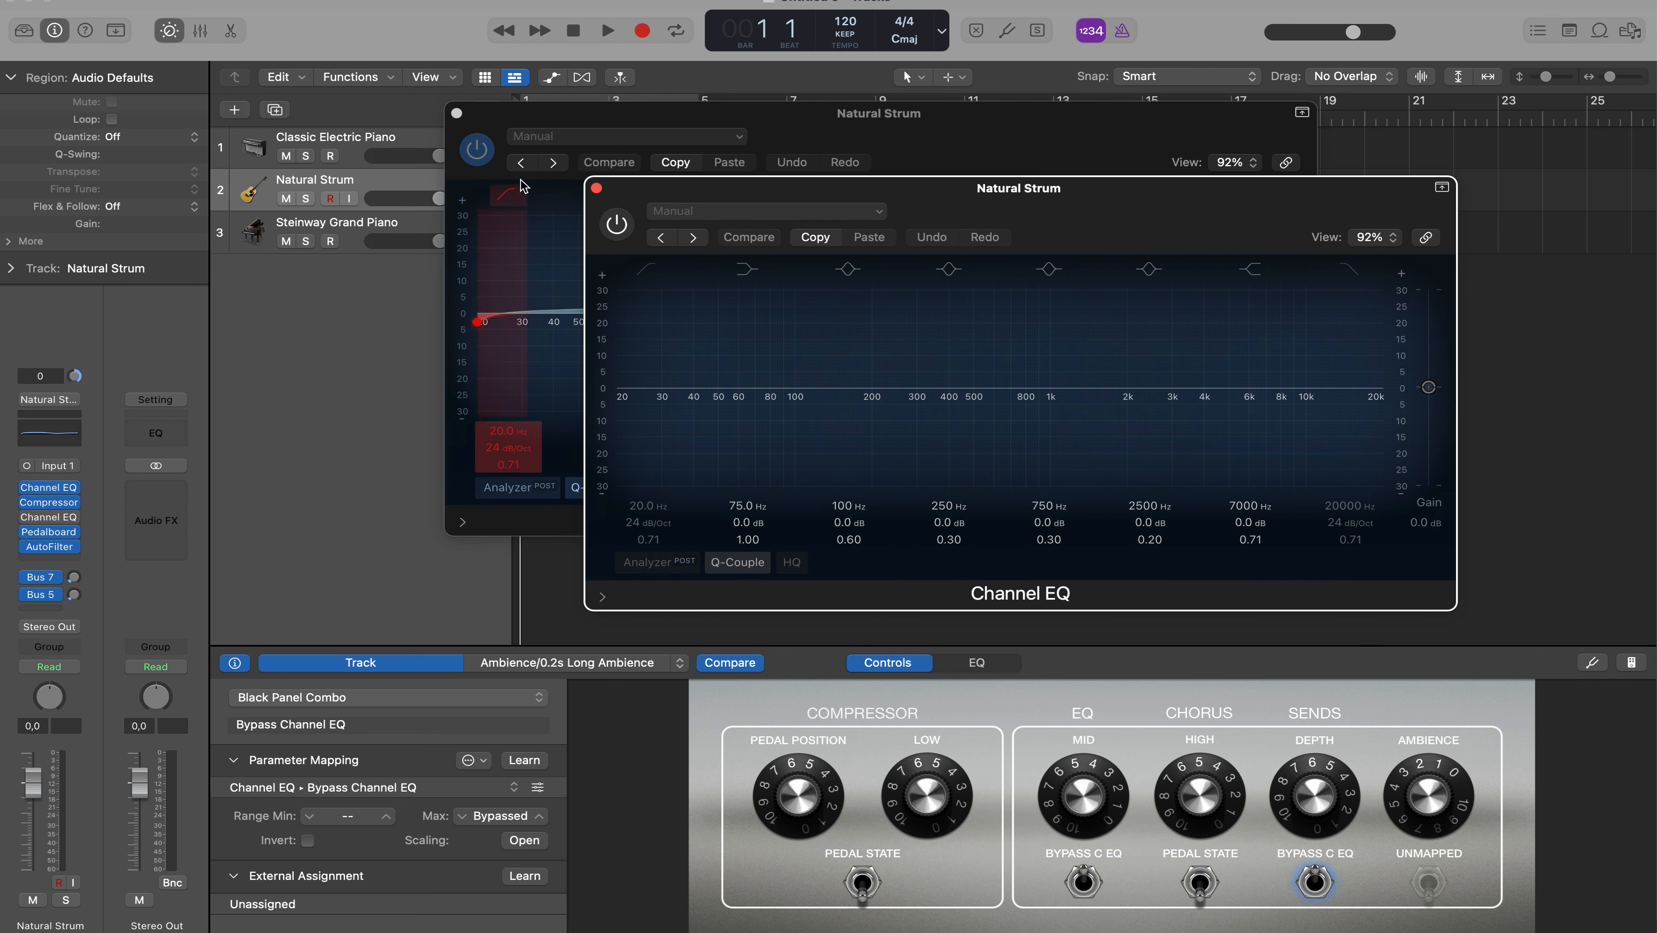
- Add a second parameter mapping to the Bypass C EQ switch below Depth and learn the first Channel EQ's bypass
left_click(474, 760)
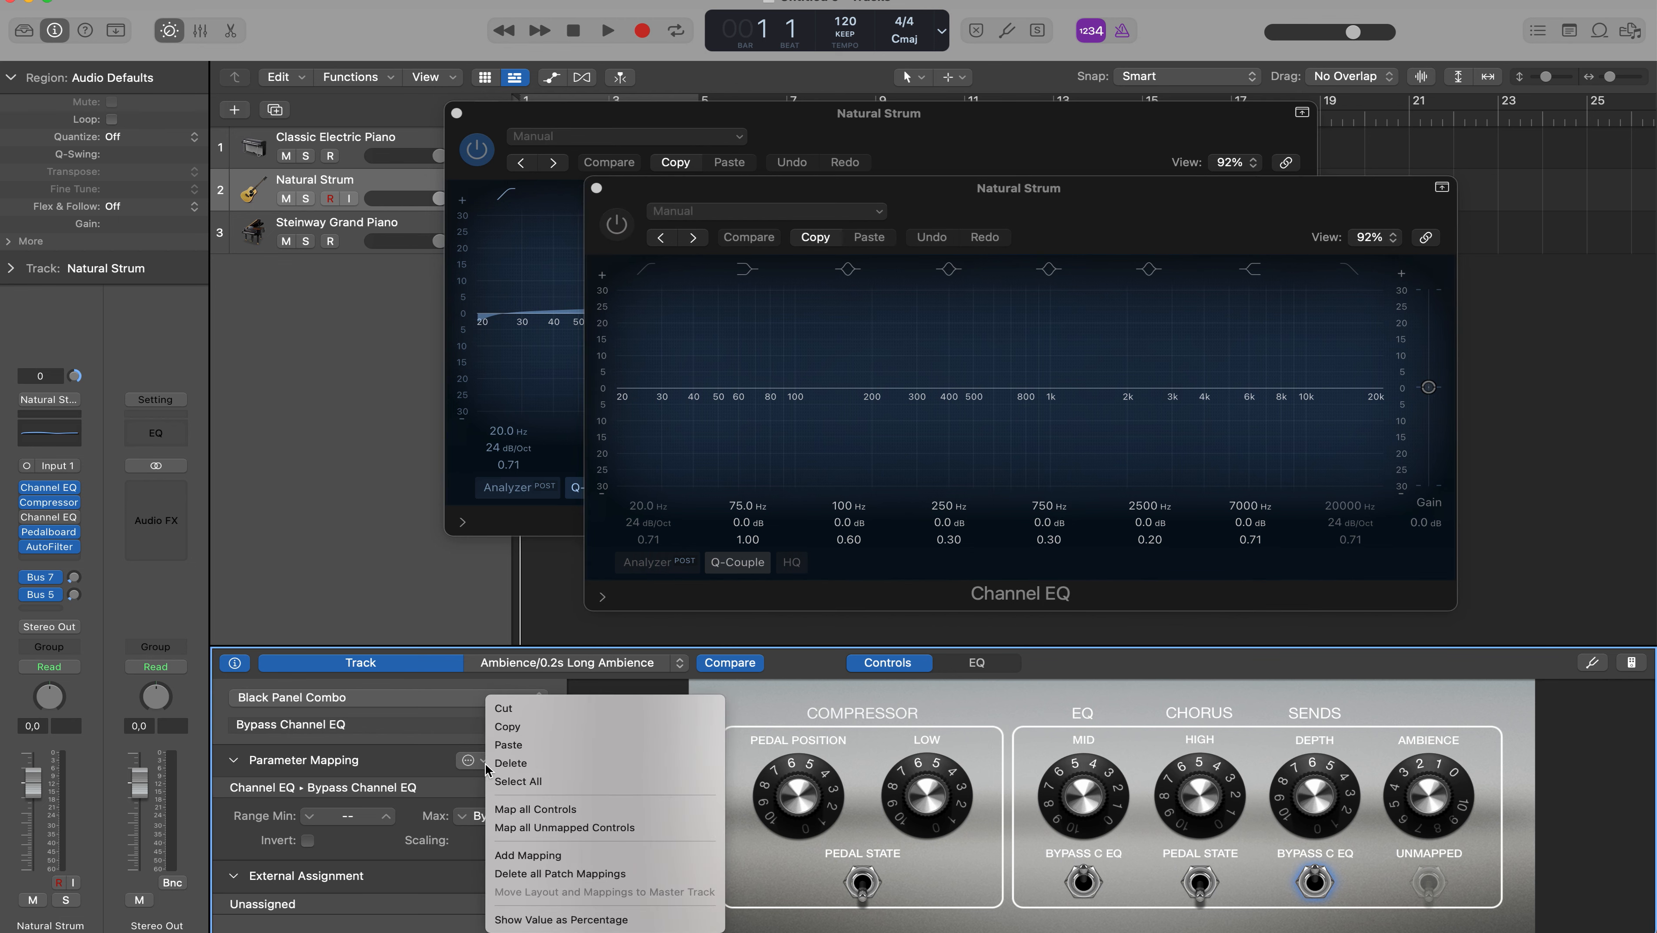
left_click(579, 855)
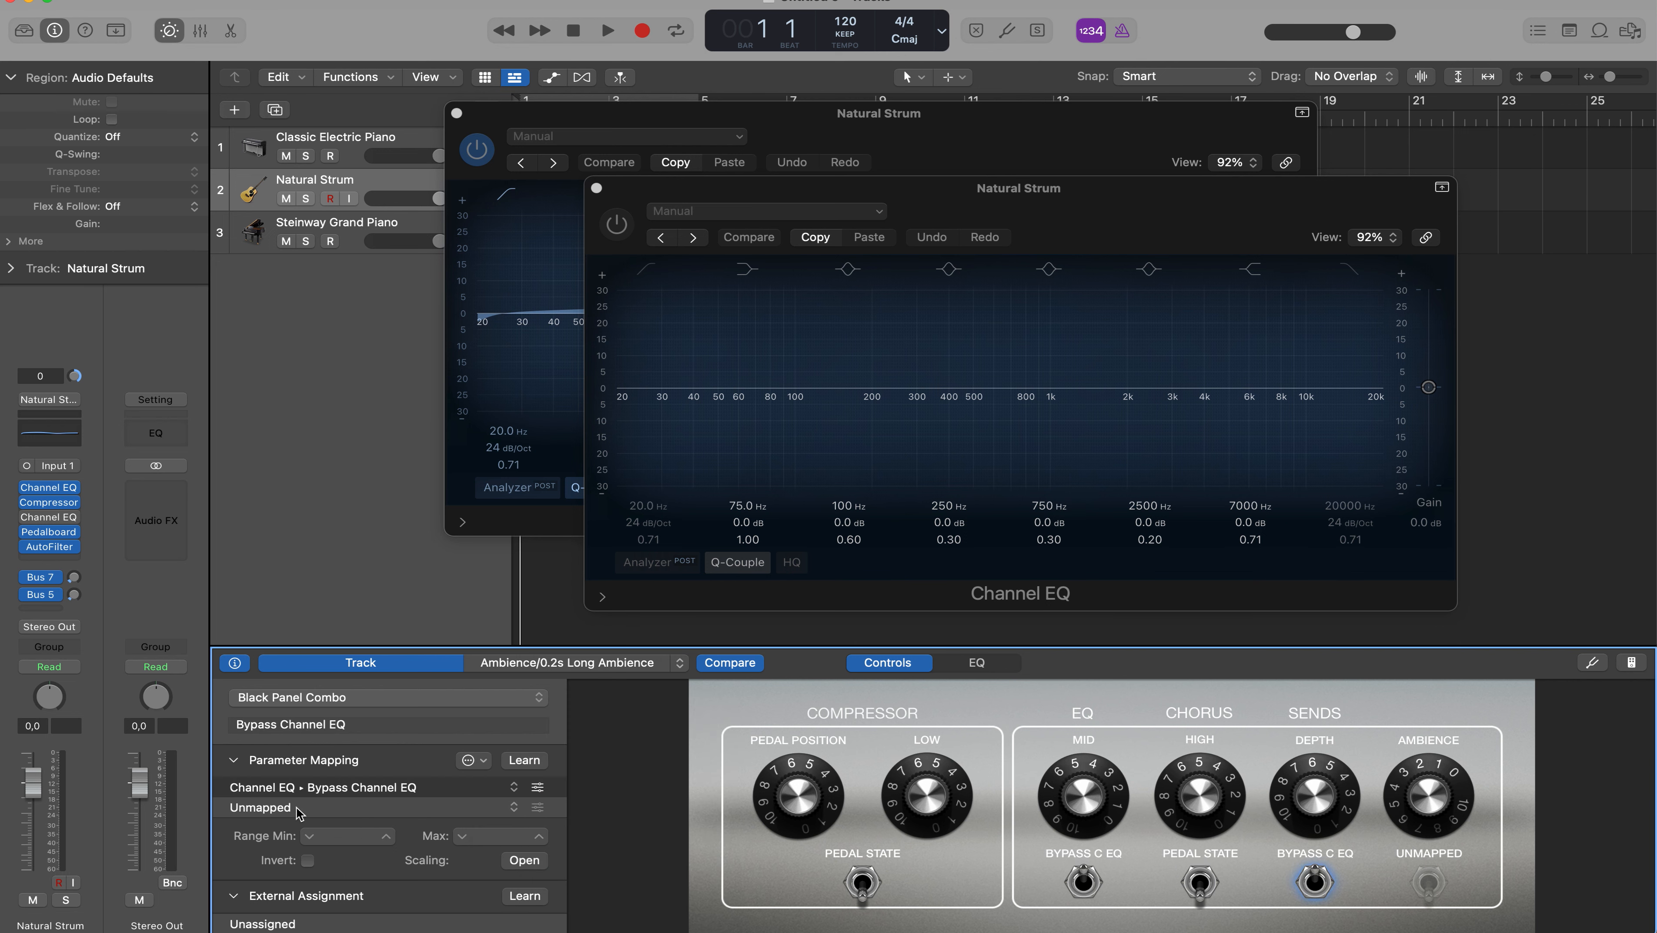
left_click(525, 759)
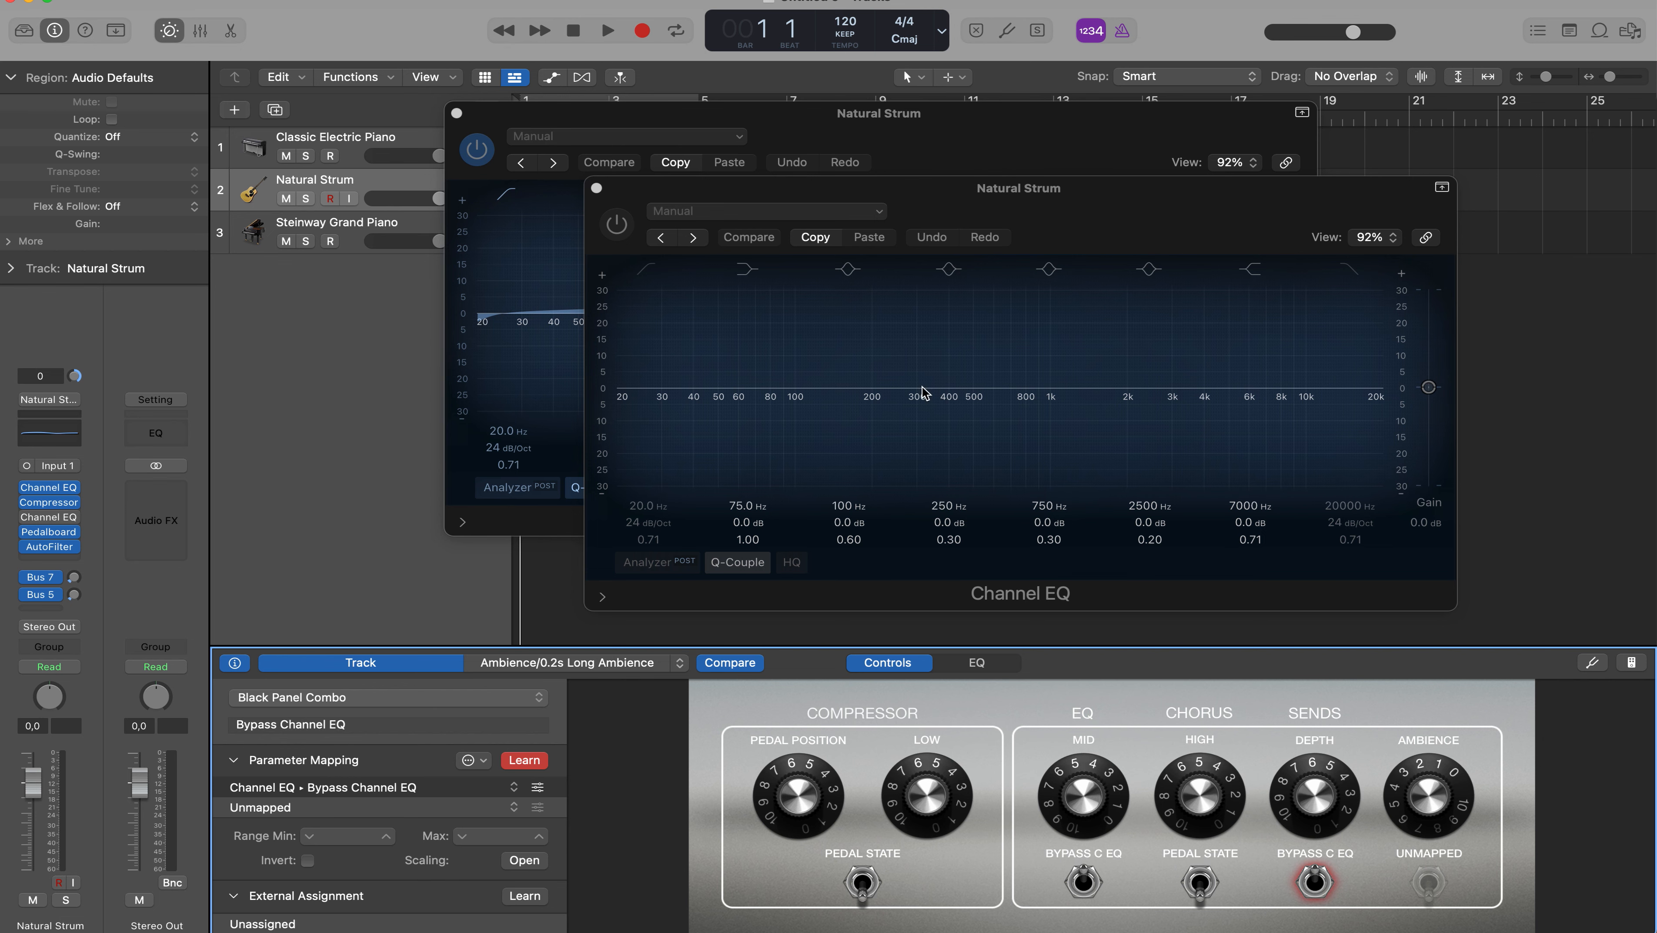
left_click(477, 150)
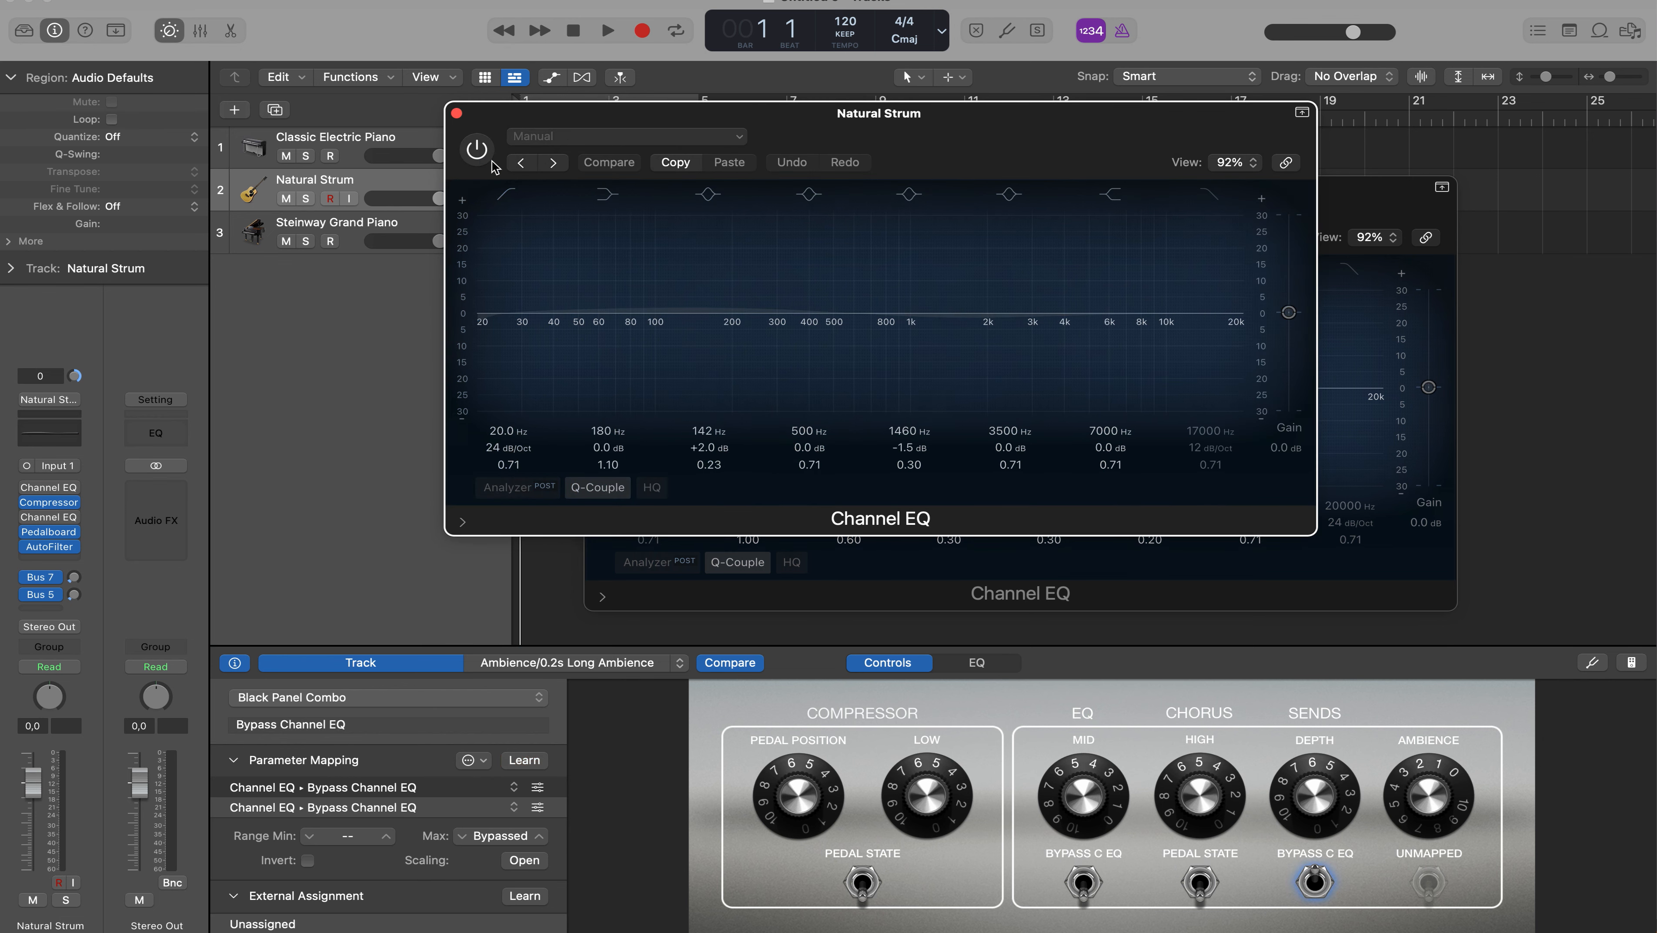
- Test the double-mapped Bypass C EQ switch by toggling both Channel EQs several times, and hide all plug-in windows
left_click(1329, 888)
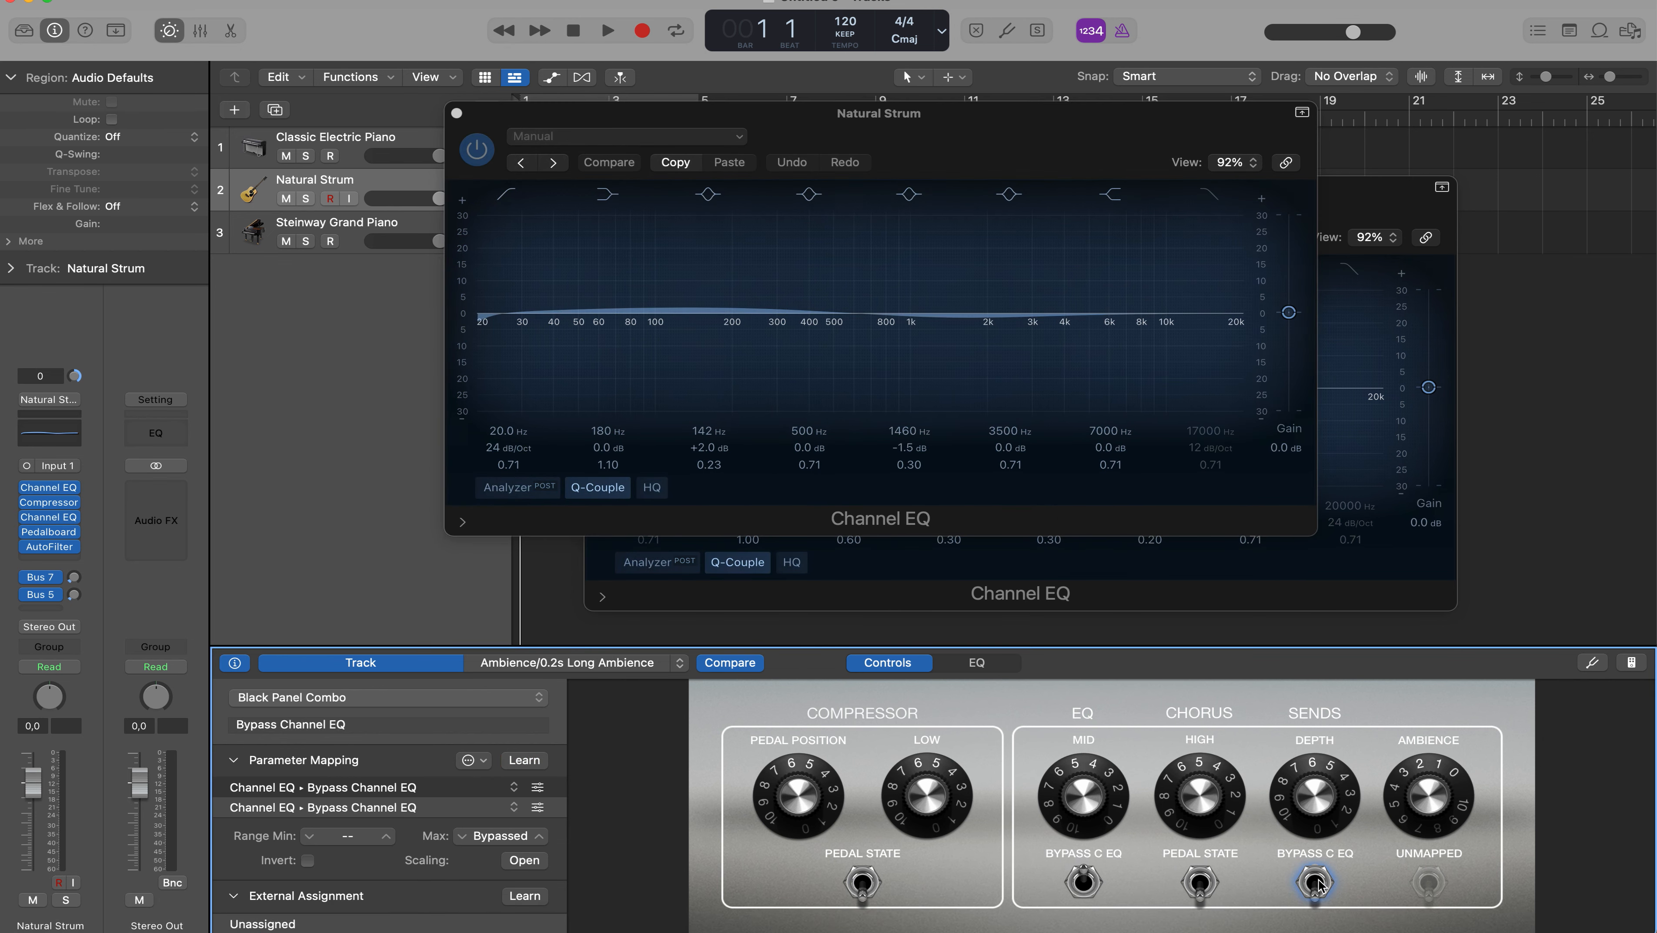
left_click(1329, 888)
left_click(1329, 889)
left_click(1317, 886)
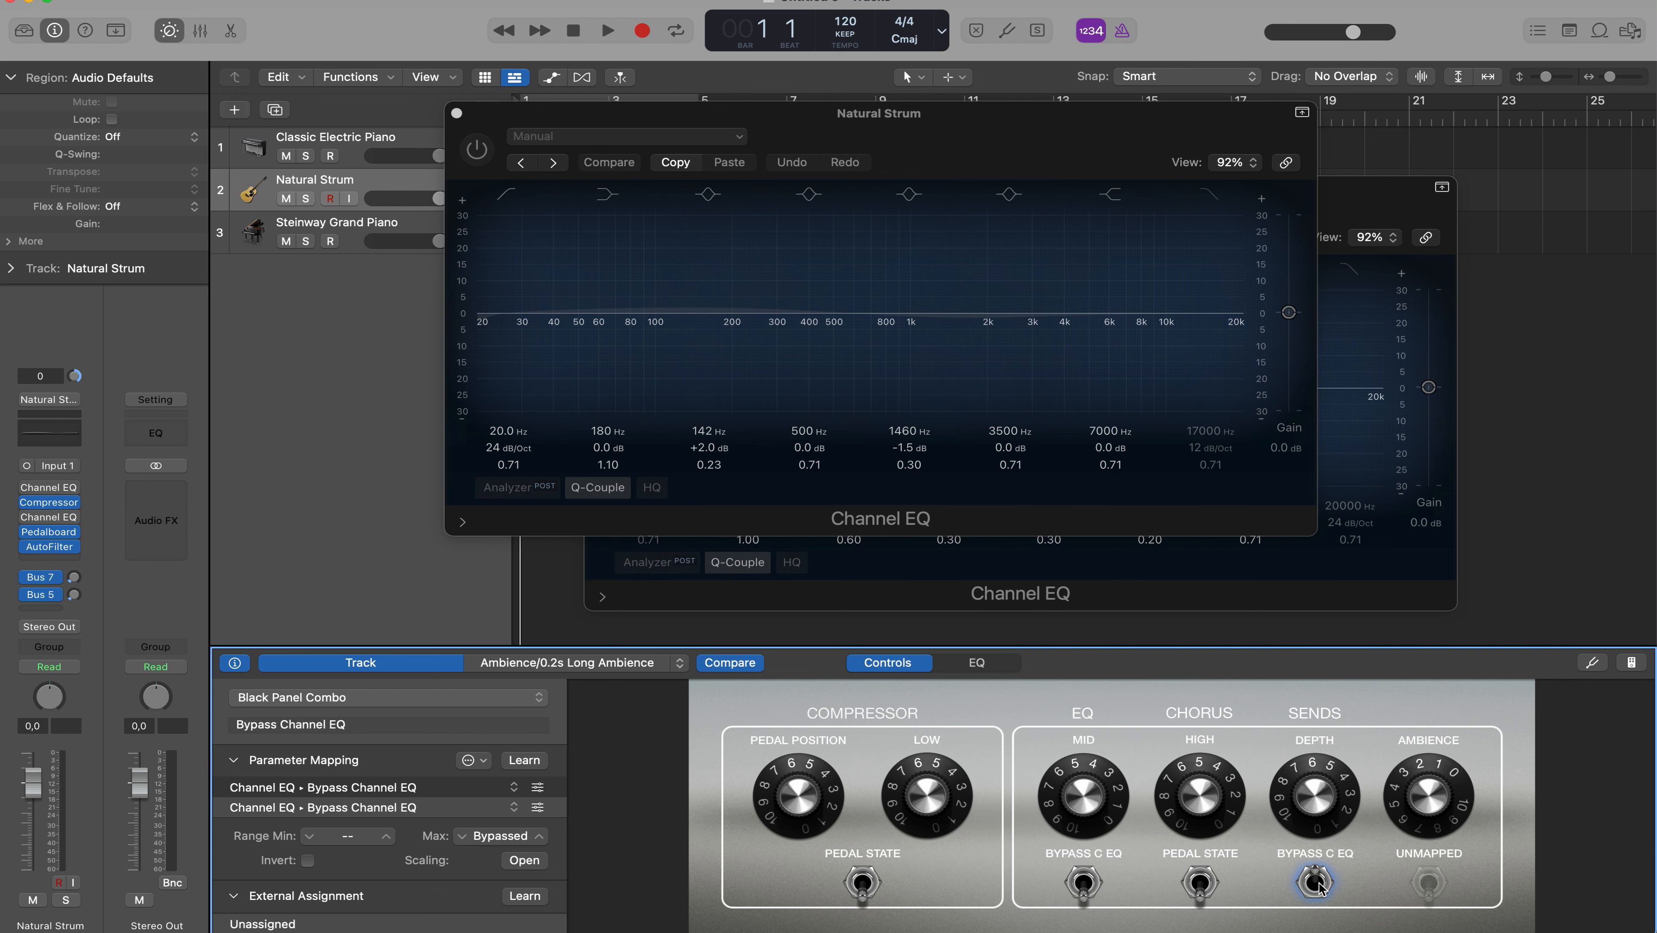
key("v")
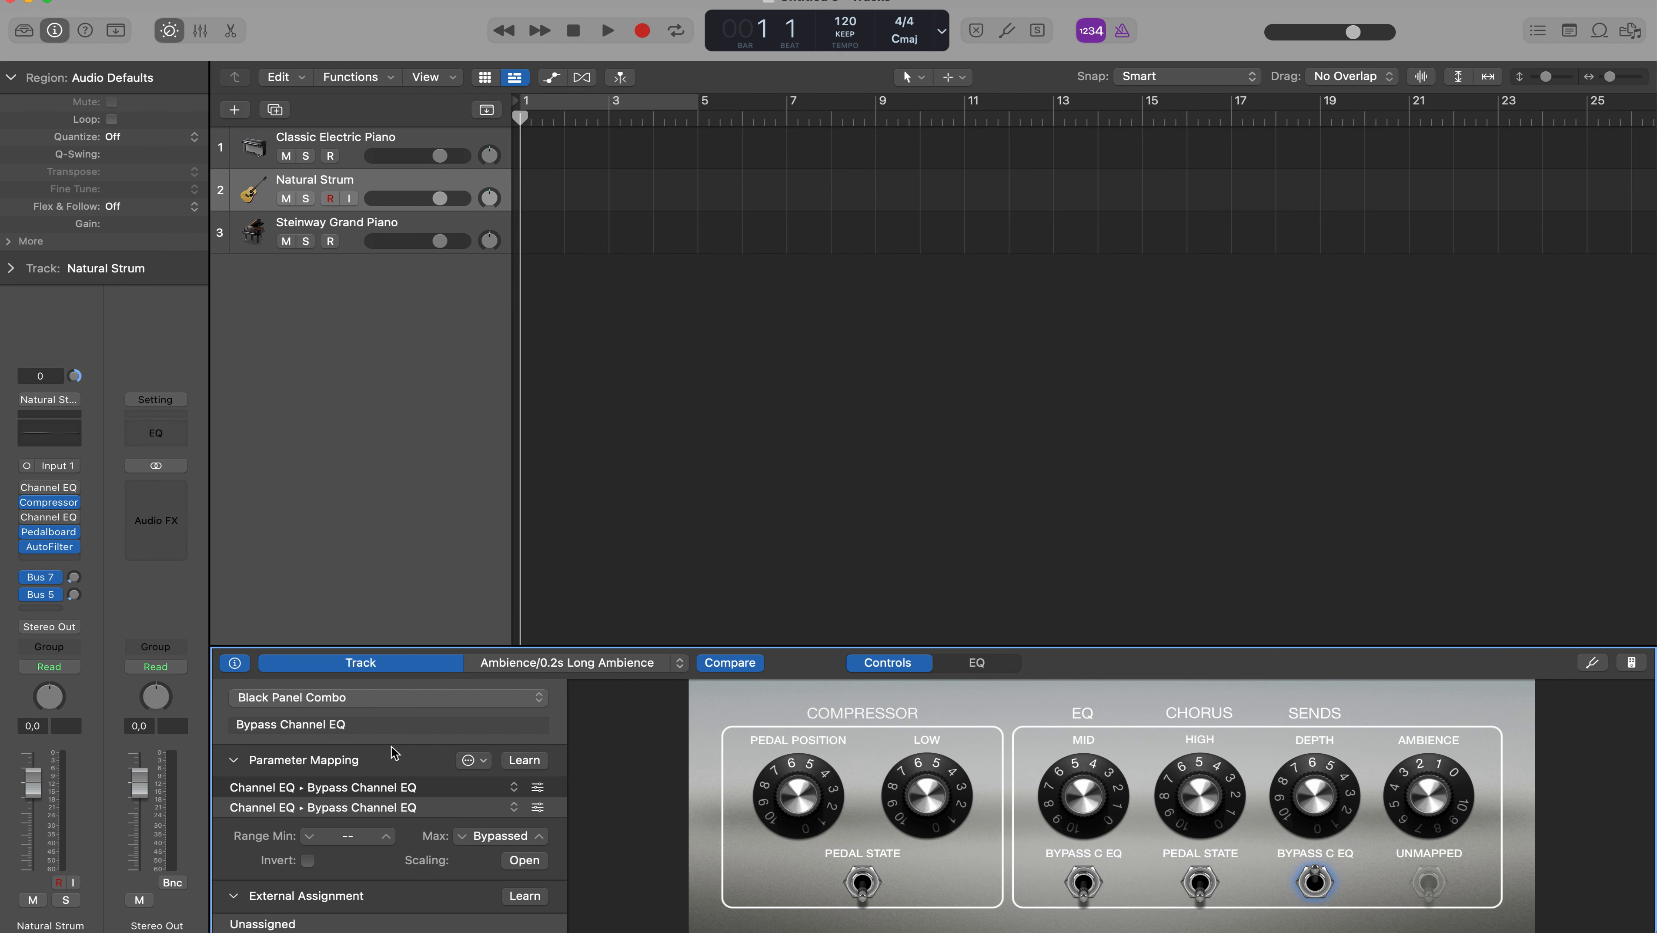
- Delete all patch mappings from the Natural Strum track's Smart Controls
left_click(396, 761)
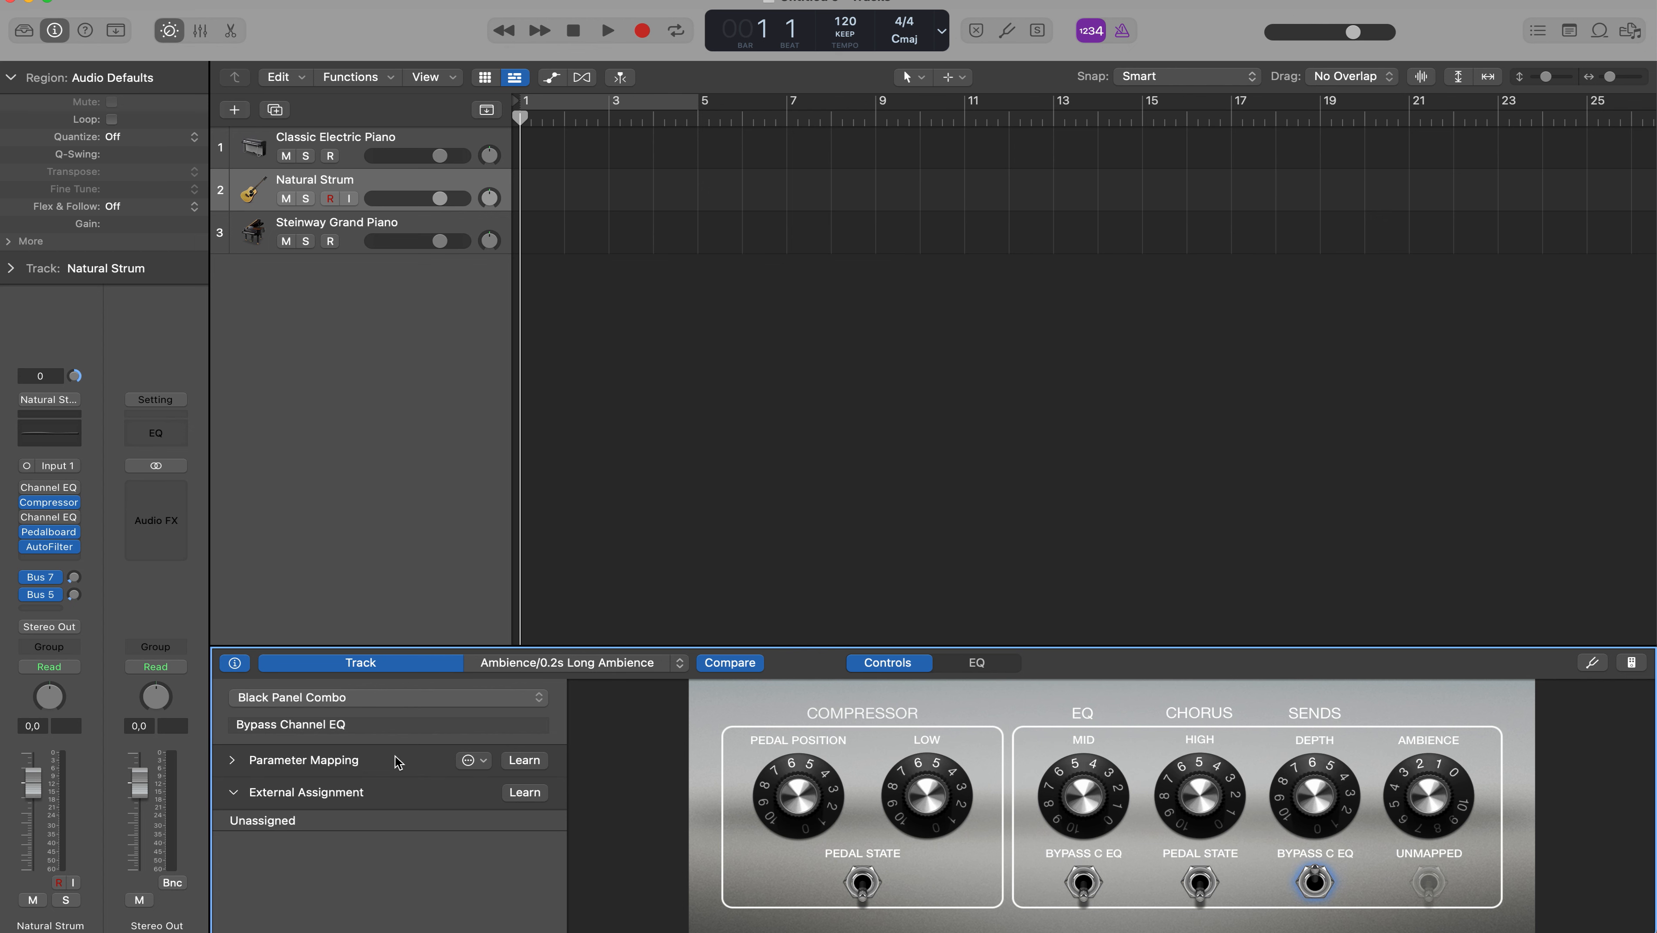
left_click(396, 761)
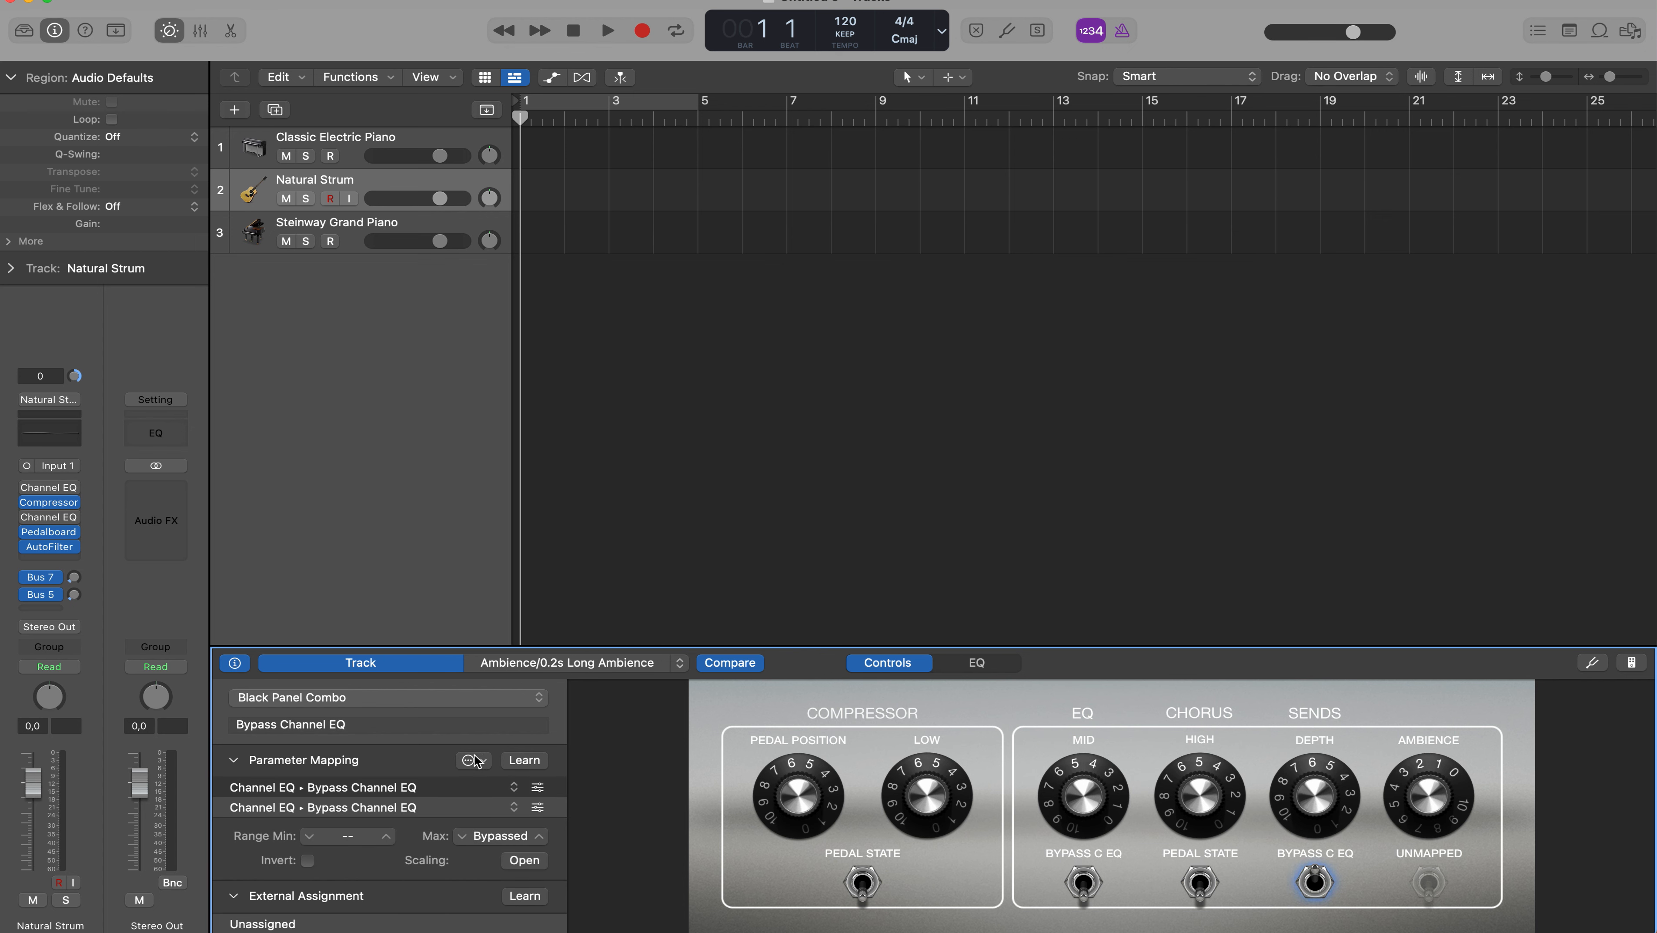
left_click(485, 760)
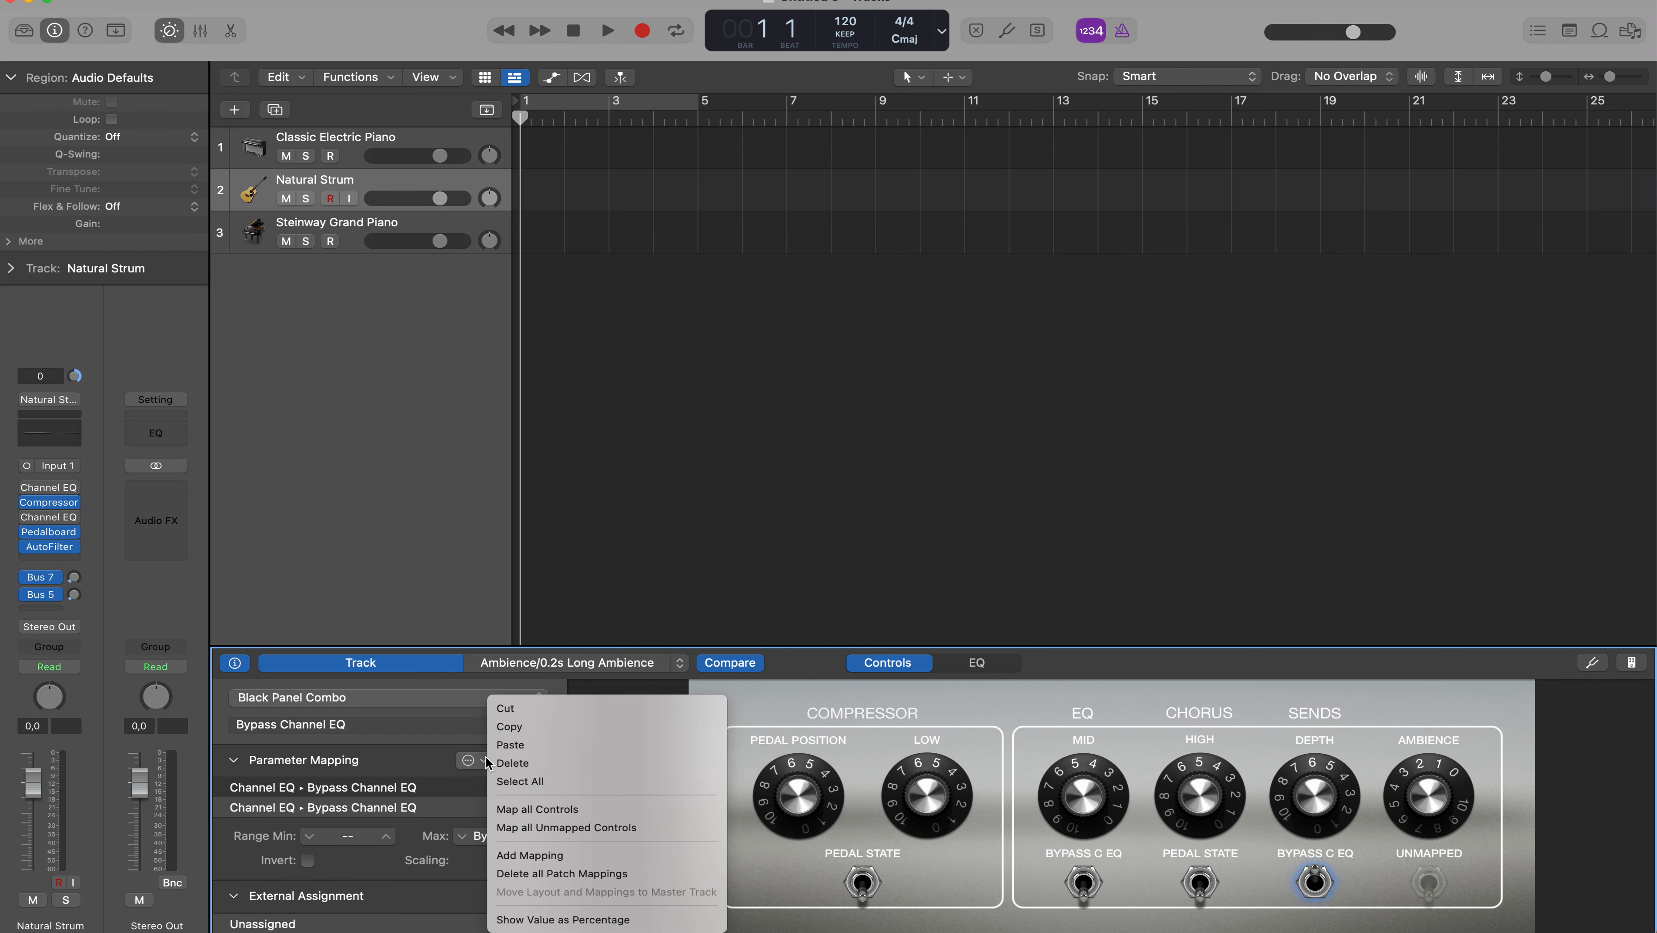
left_click(629, 874)
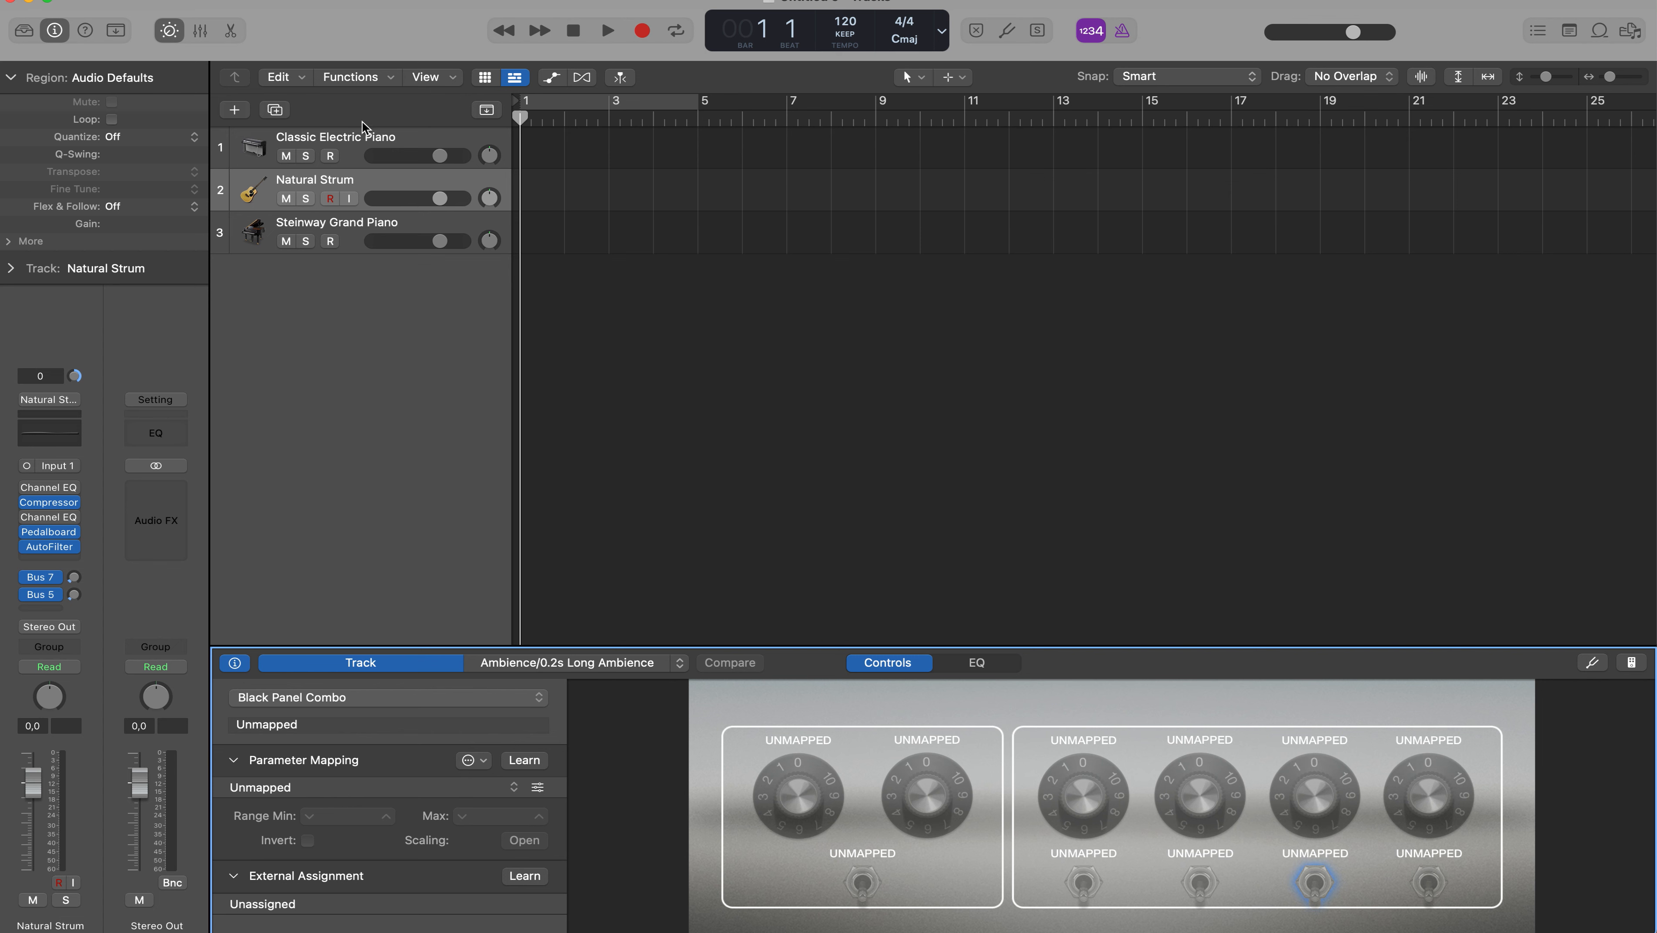
- Start learning an external assignment for the Treble knob on the Classic Electric Piano track, and end the learning mode
left_click(366, 145)
left_click(916, 771)
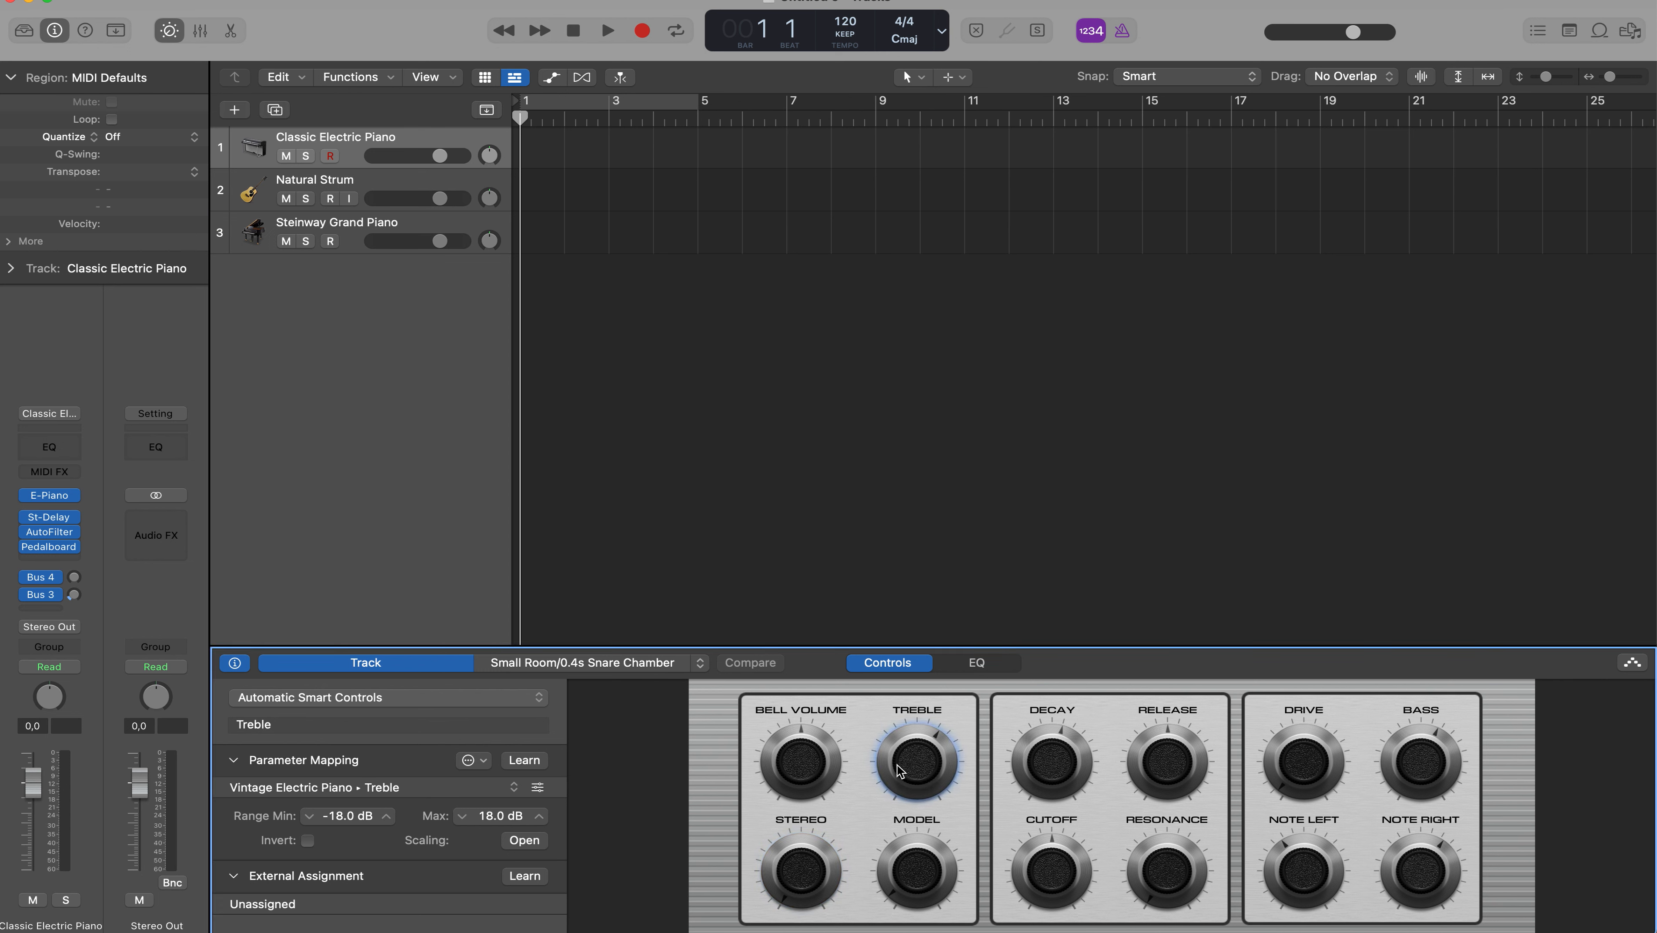
left_click(532, 878)
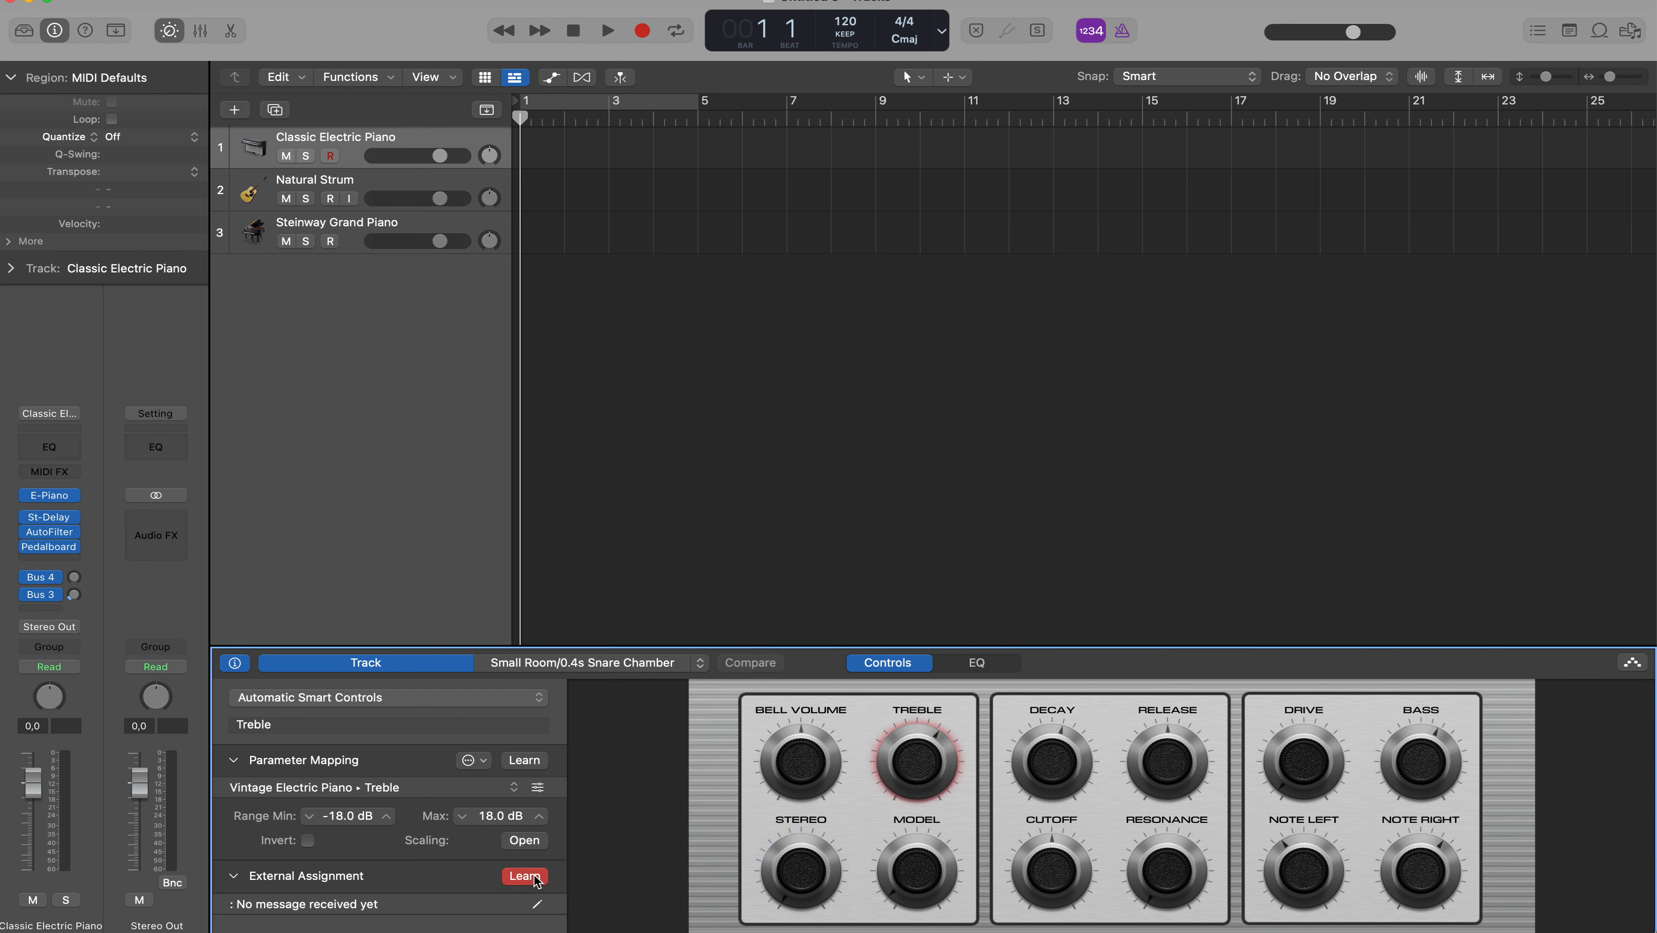
left_click(525, 876)
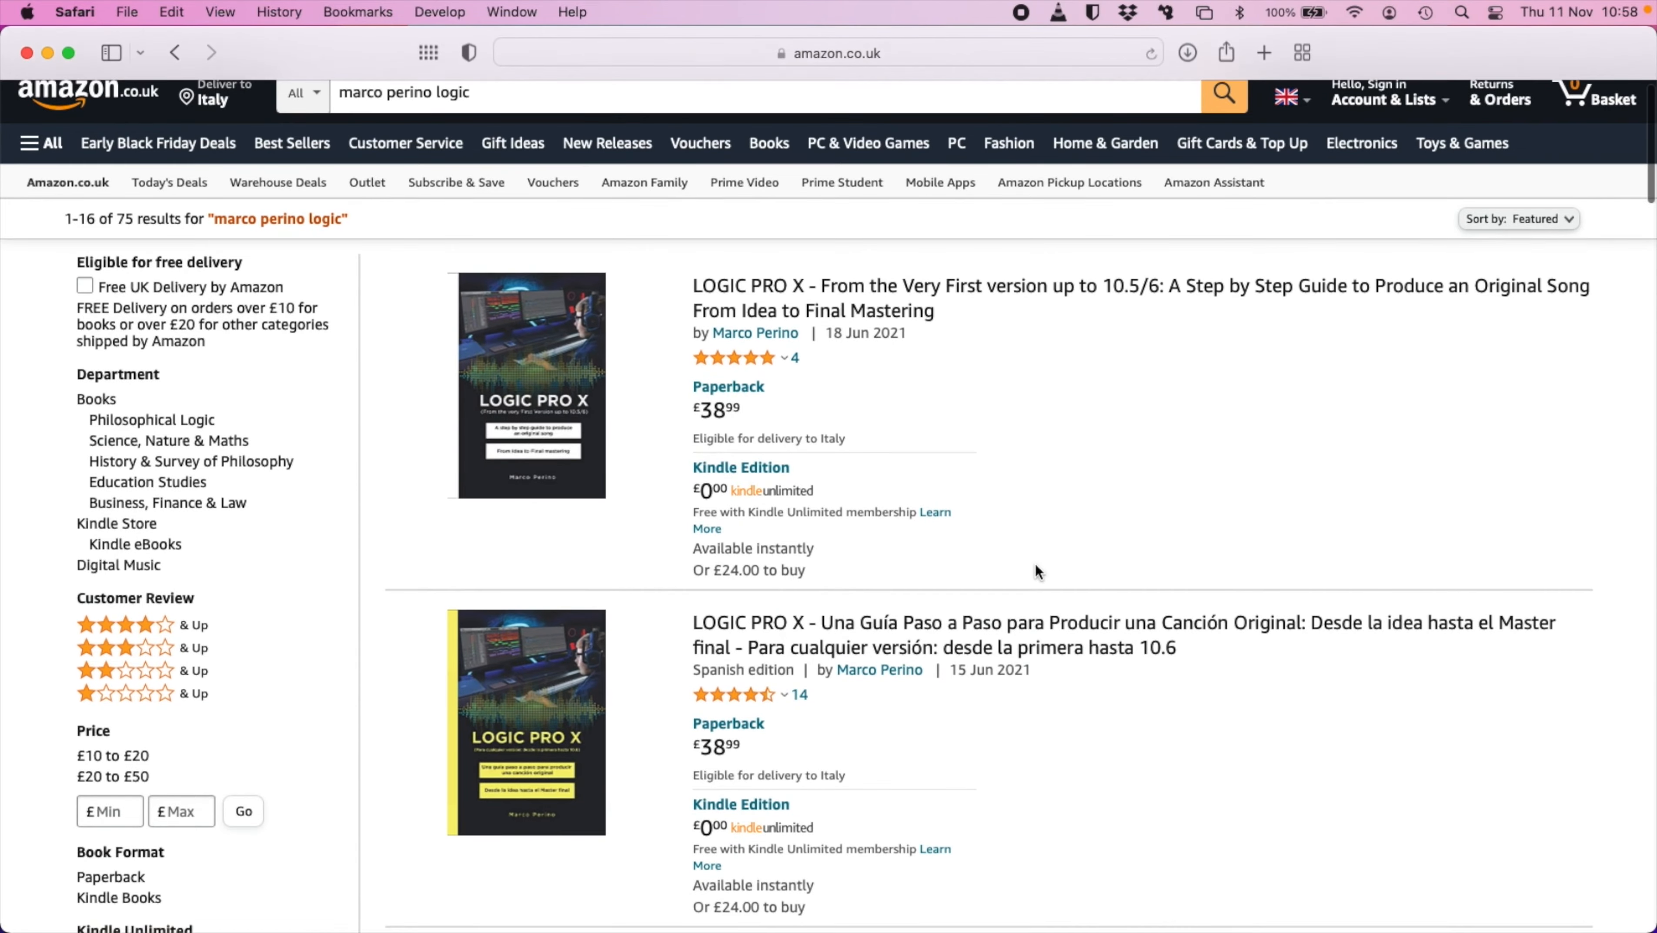
- Switch to Safari and look through the Amazon.co.uk search results for Logic Pro X guide books in their different language editions
scroll(1036, 568, "down", 5)
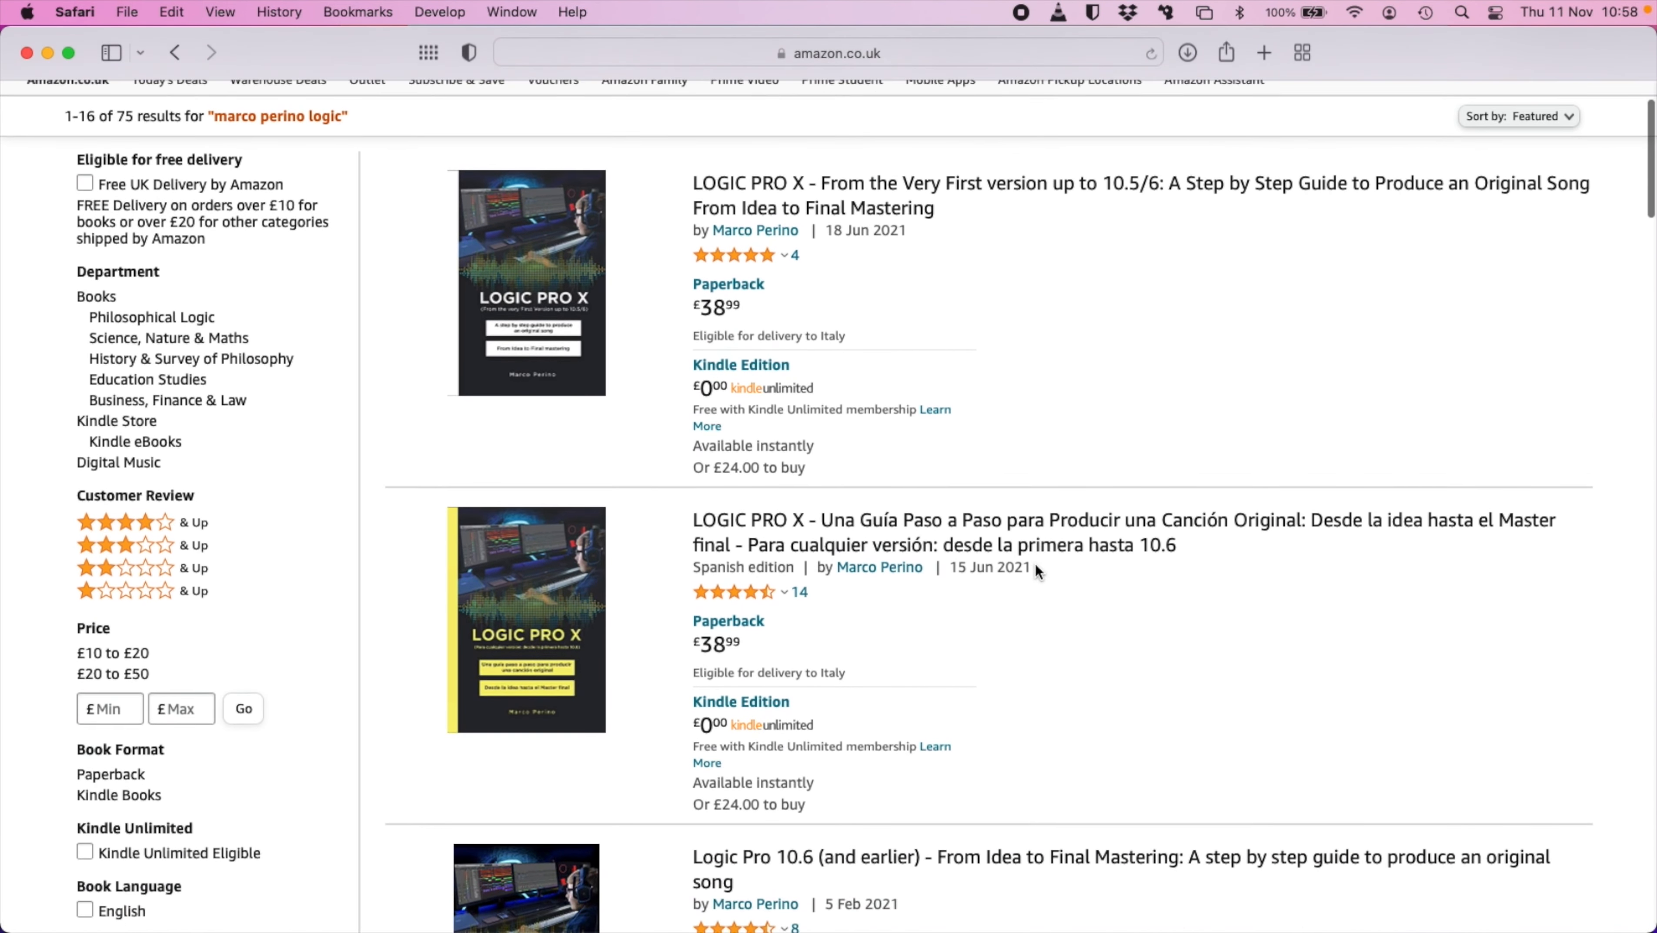
scroll(1035, 564, "down", 4)
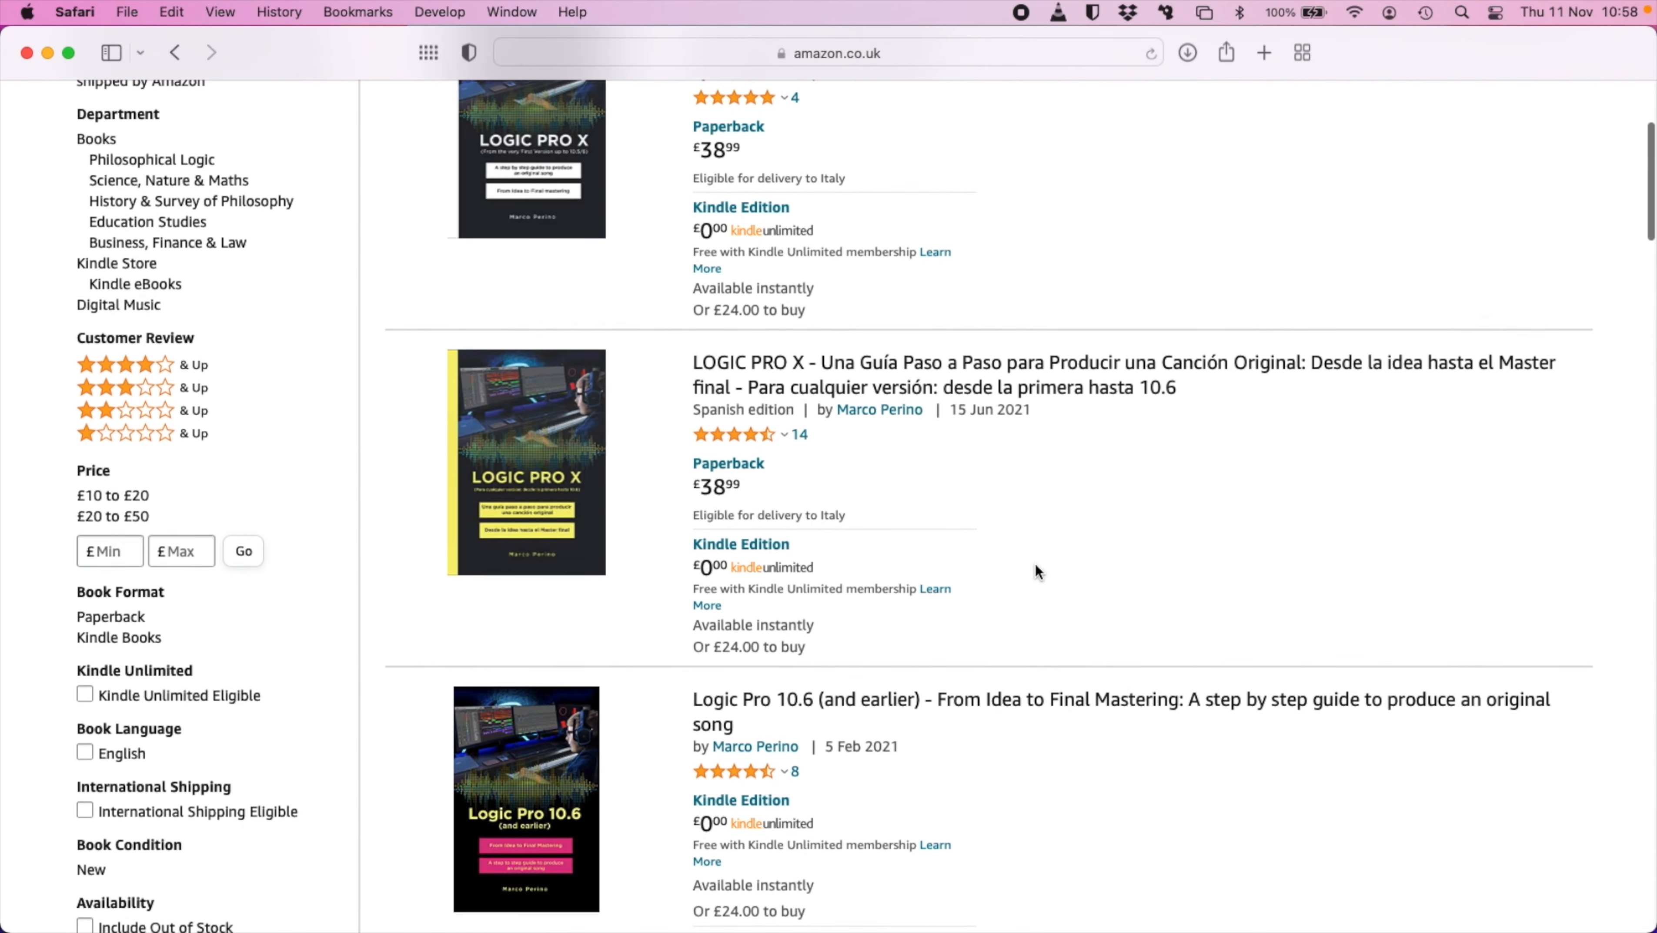
scroll(1035, 564, "down", 6)
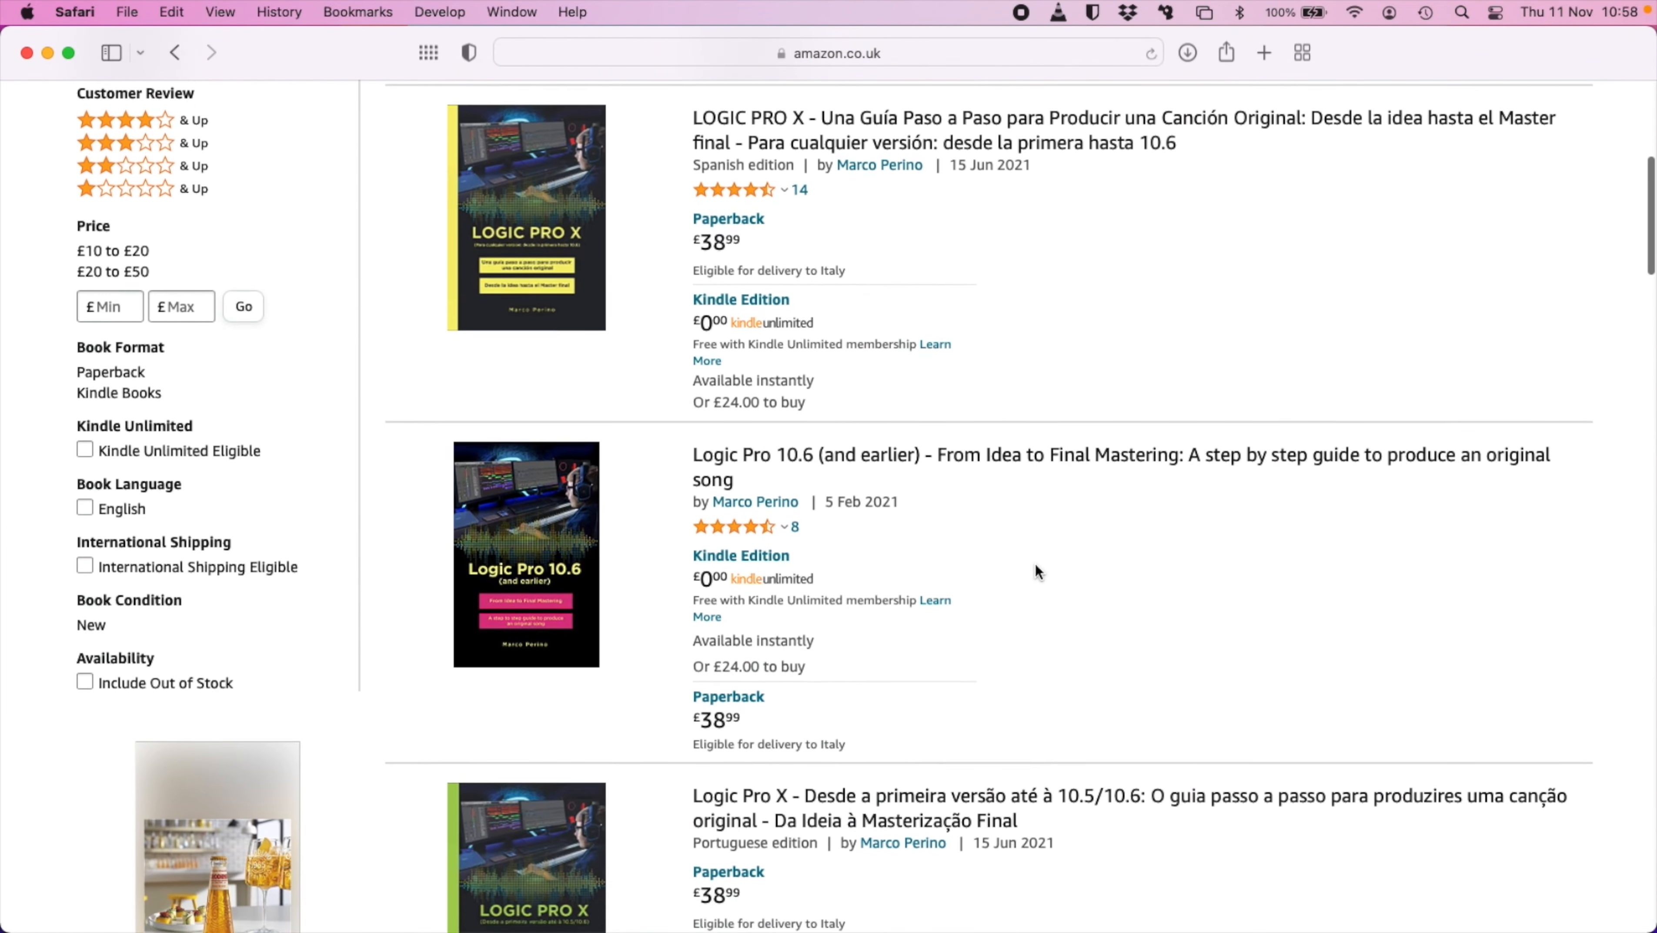
scroll(1035, 566, "down", 8)
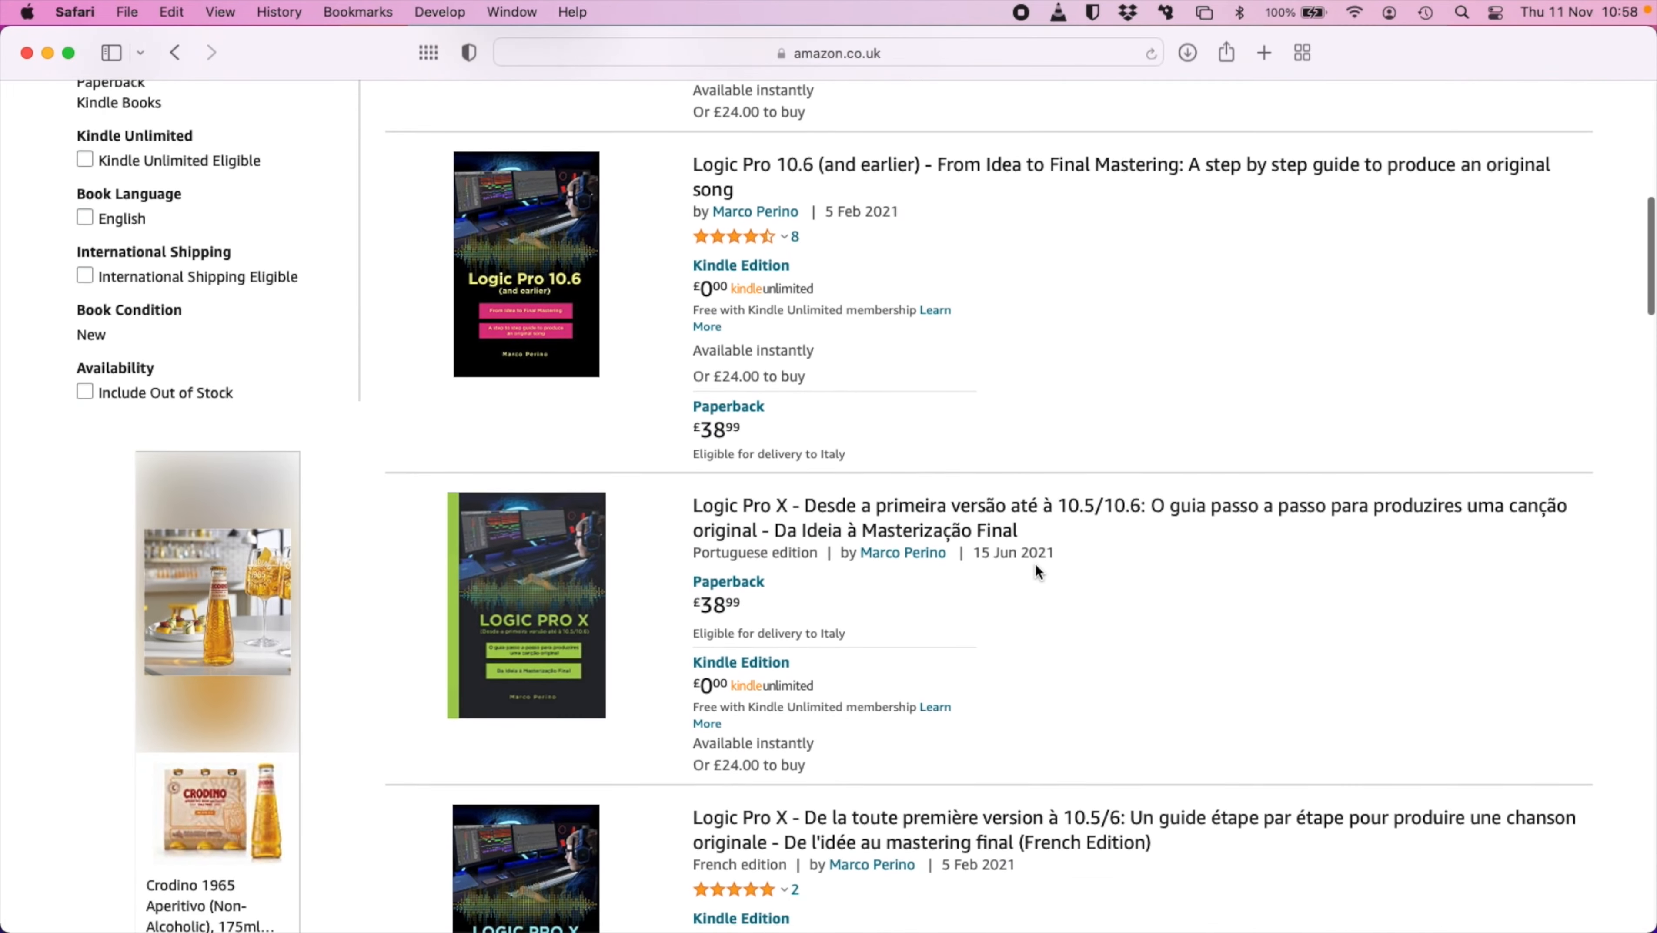
scroll(1036, 569, "down", 5)
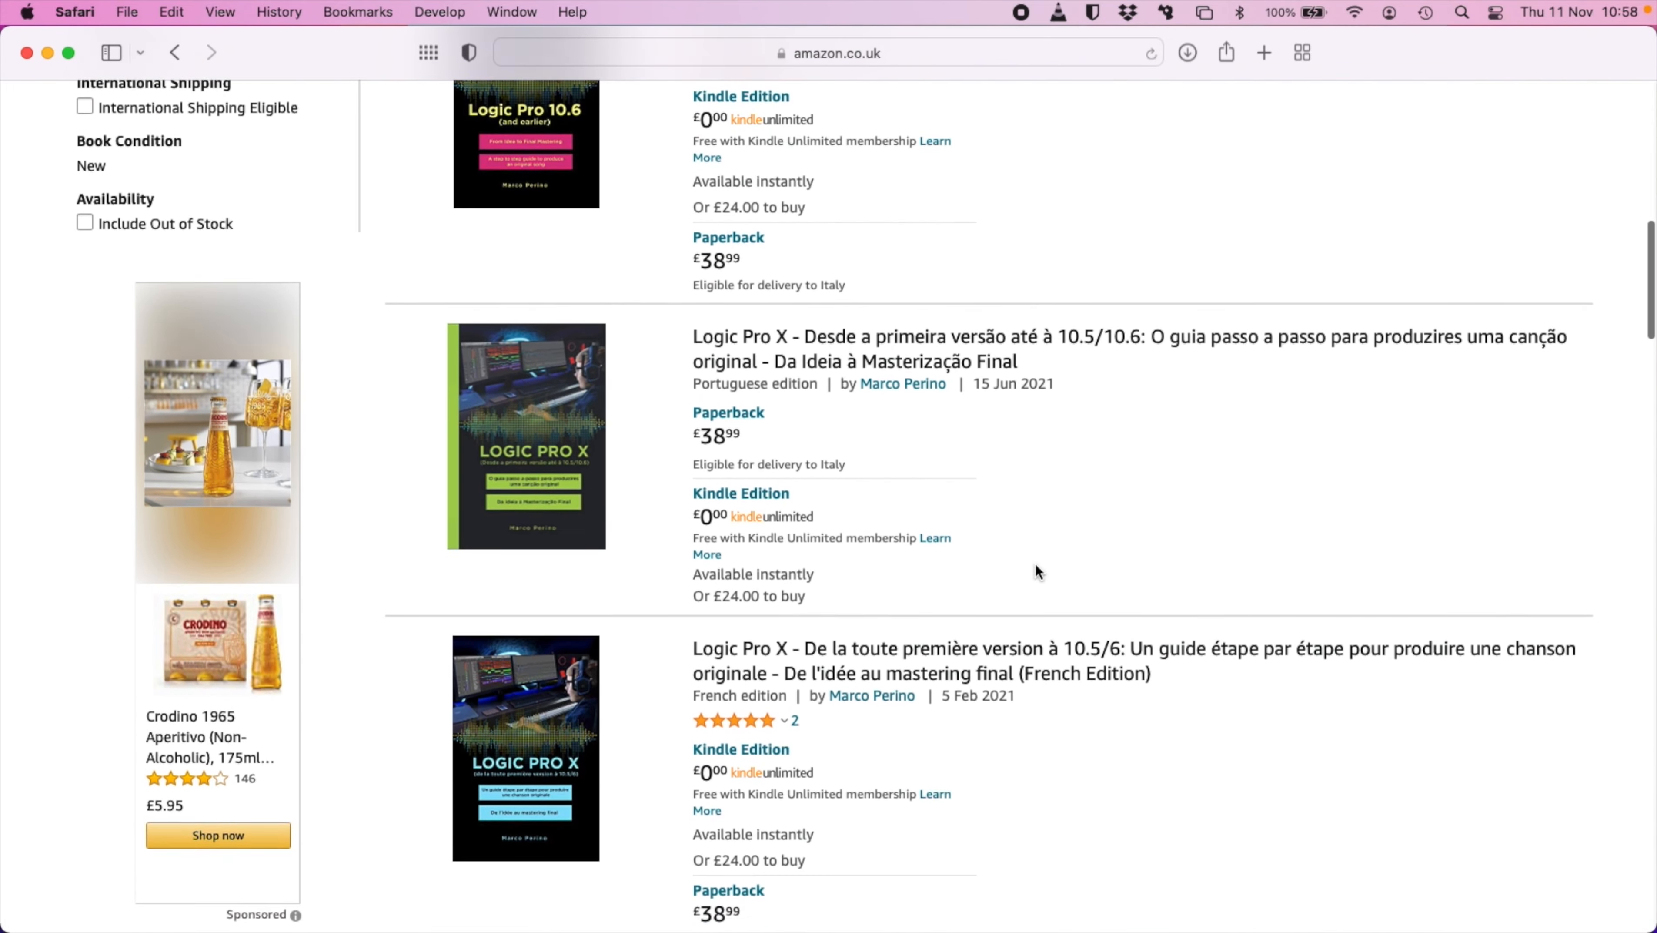